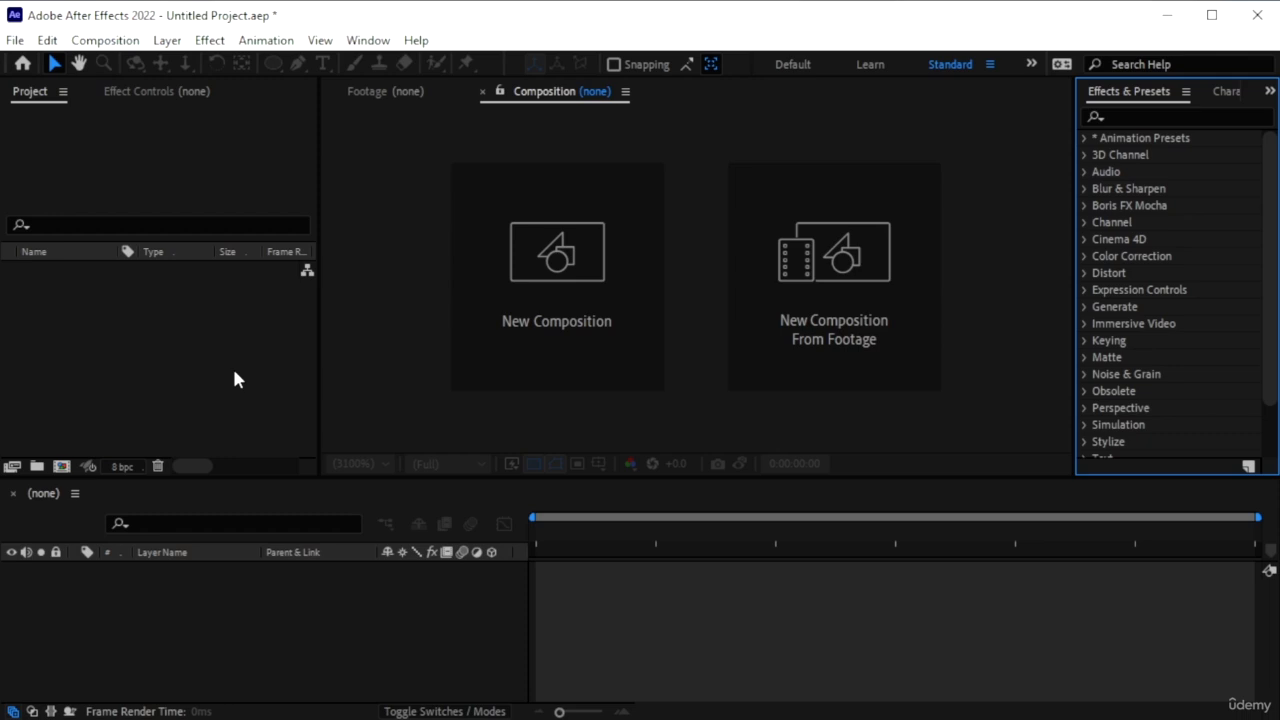
# - Import "character by Freepik.ai" as a composition and open it in the timeline
pyautogui.click(368, 628)
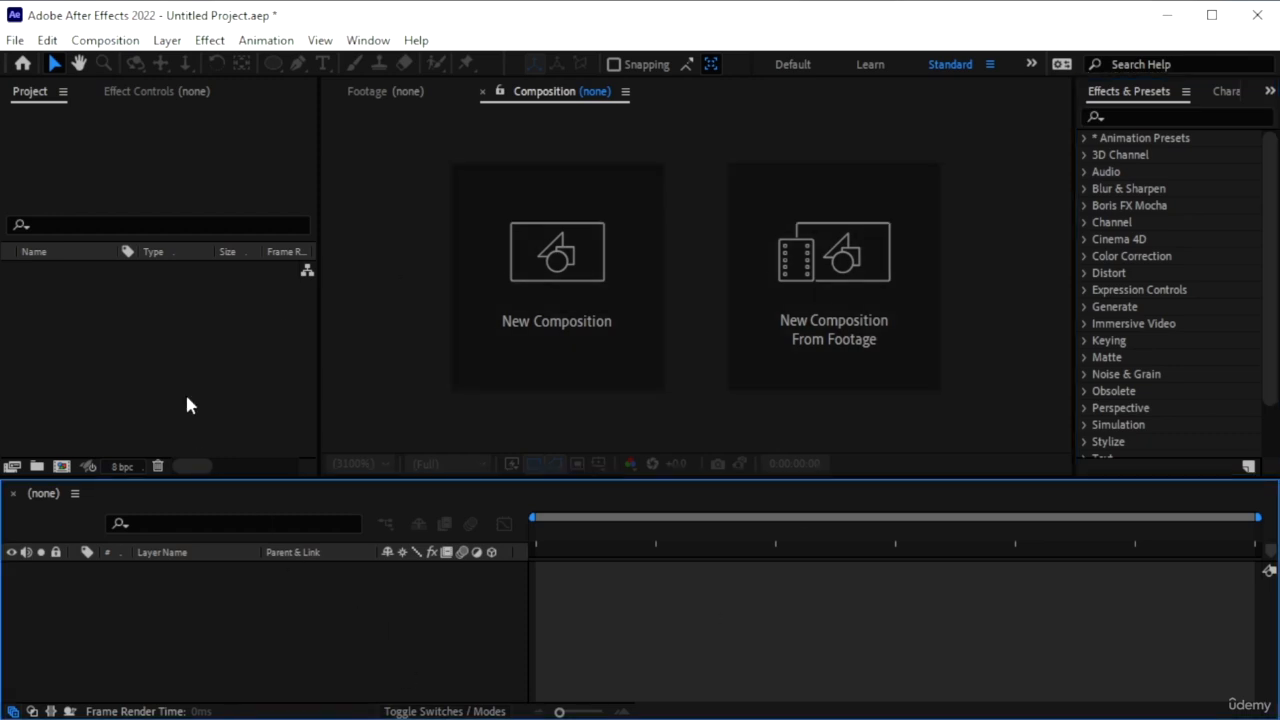
pyautogui.doubleClick(182, 361)
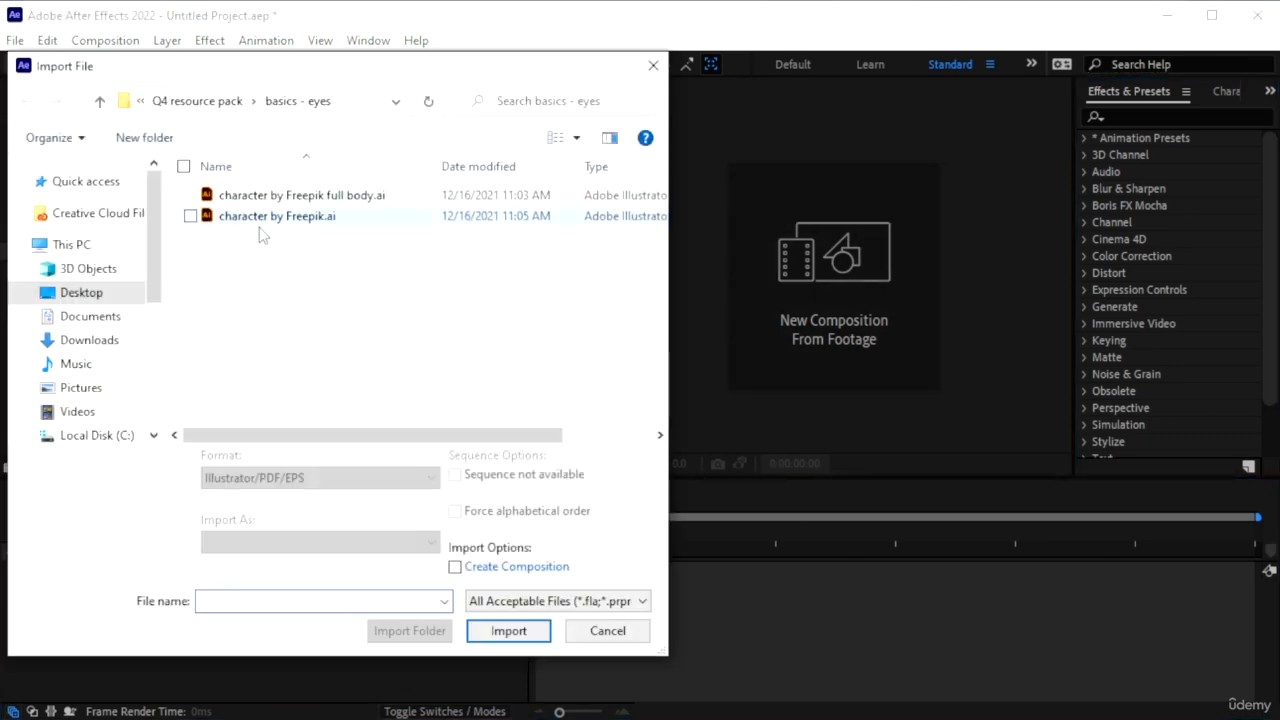
pyautogui.click(259, 224)
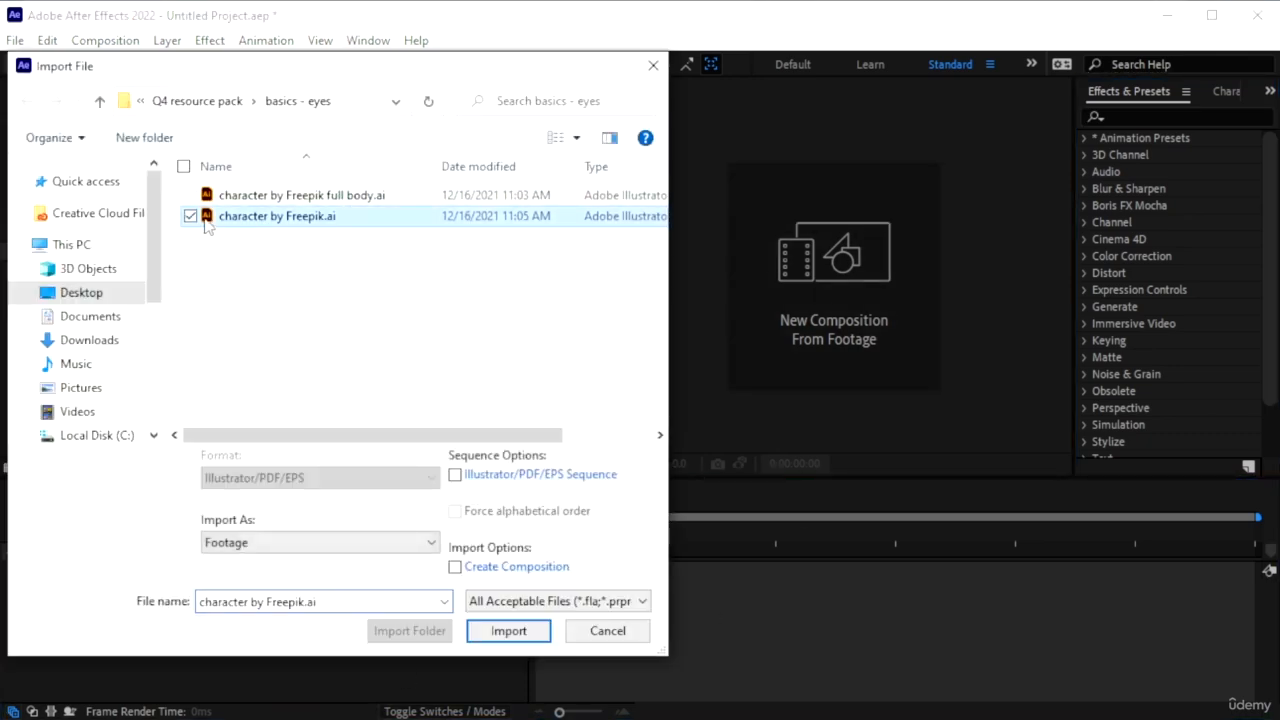
pyautogui.click(255, 545)
pyautogui.click(262, 574)
pyautogui.click(505, 631)
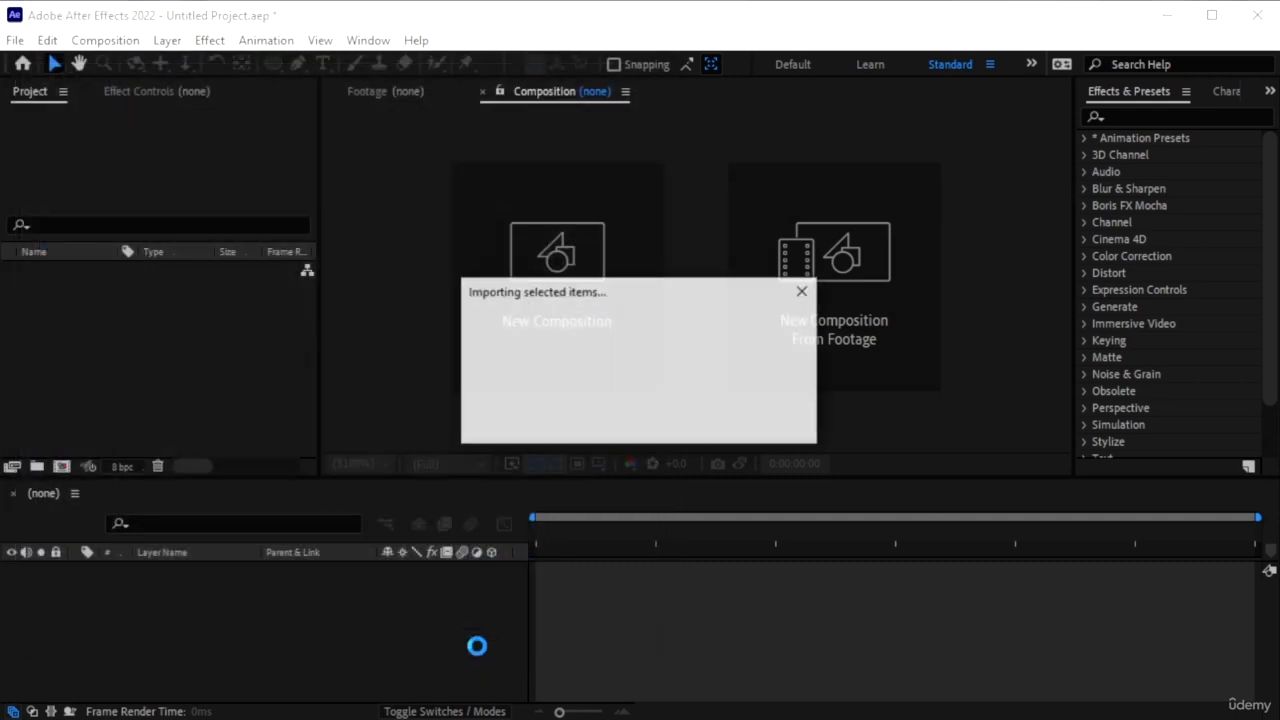
pyautogui.doubleClick(72, 290)
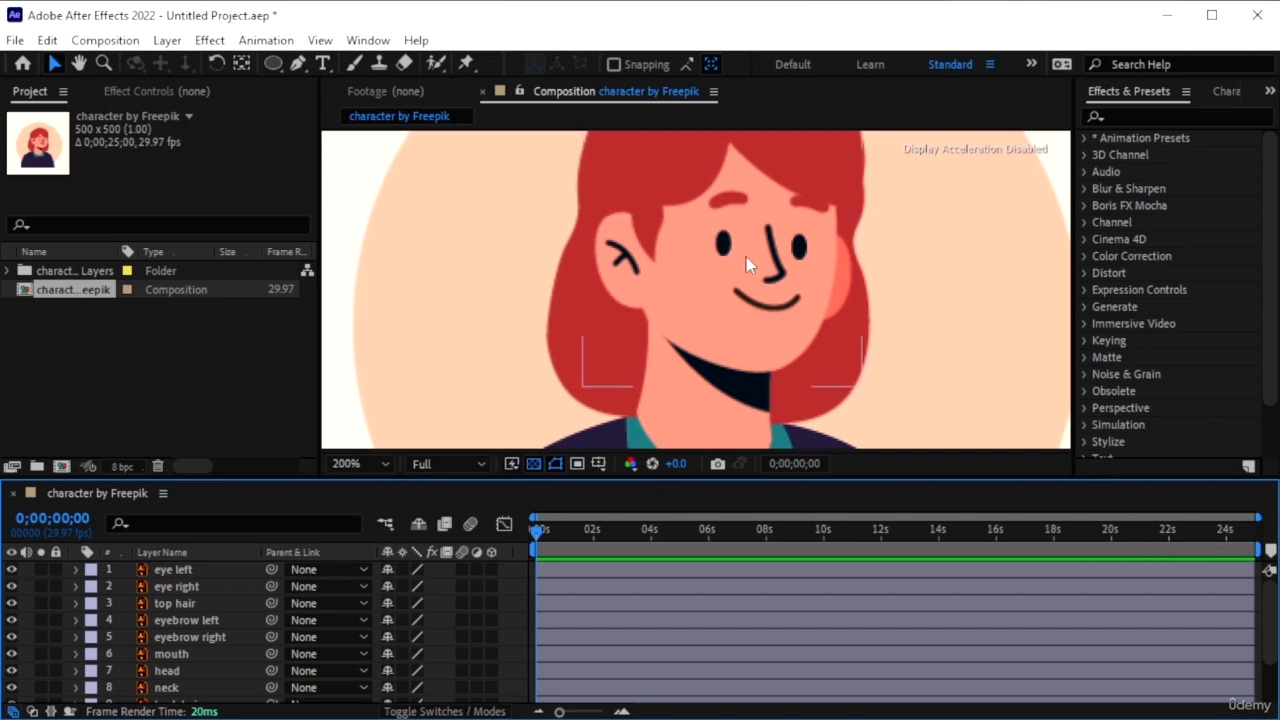
# - Import "character by Freepik full body.ai" as a composition, open it and bring the character's face into view
pyautogui.doubleClick(127, 341)
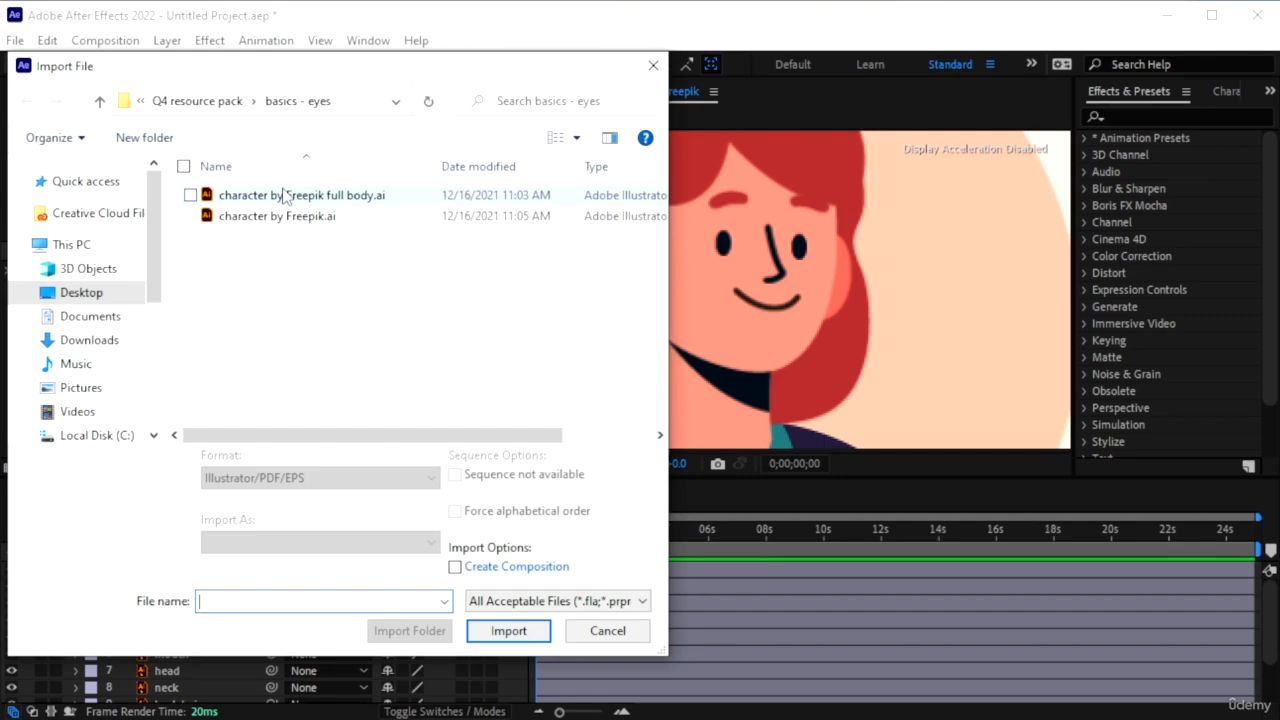
pyautogui.click(283, 196)
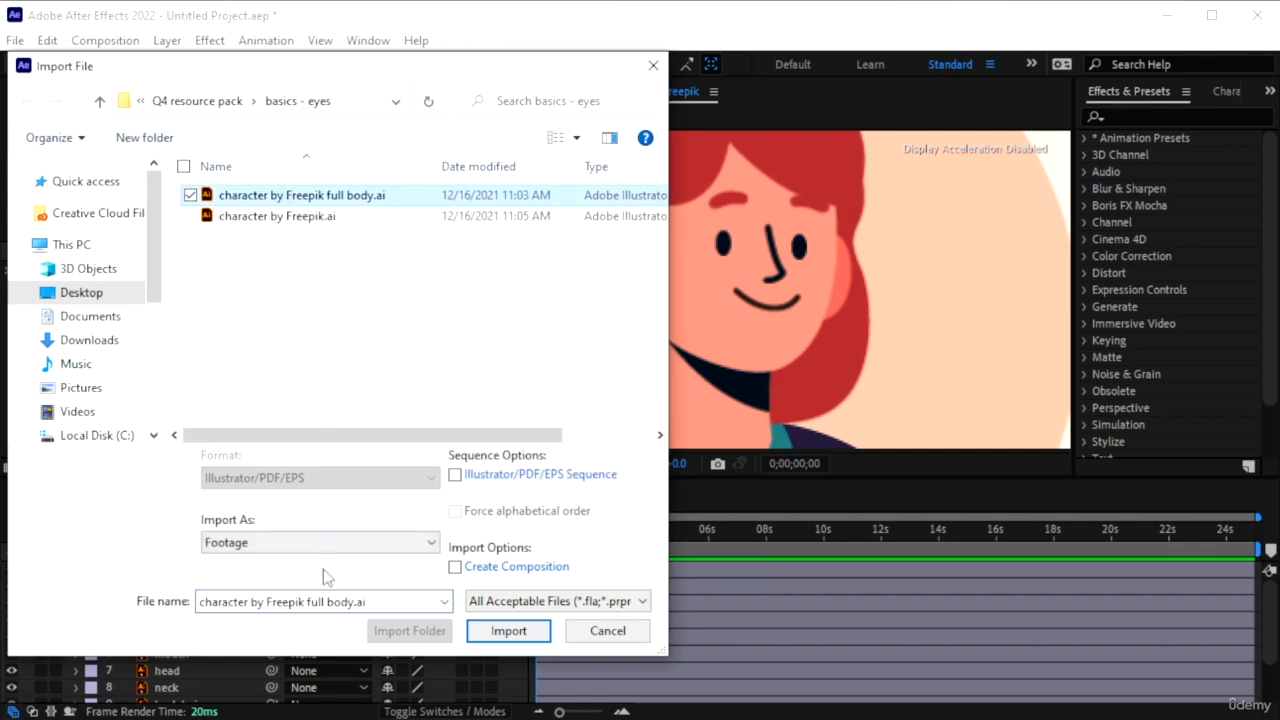
pyautogui.click(320, 542)
pyautogui.click(323, 572)
pyautogui.click(507, 638)
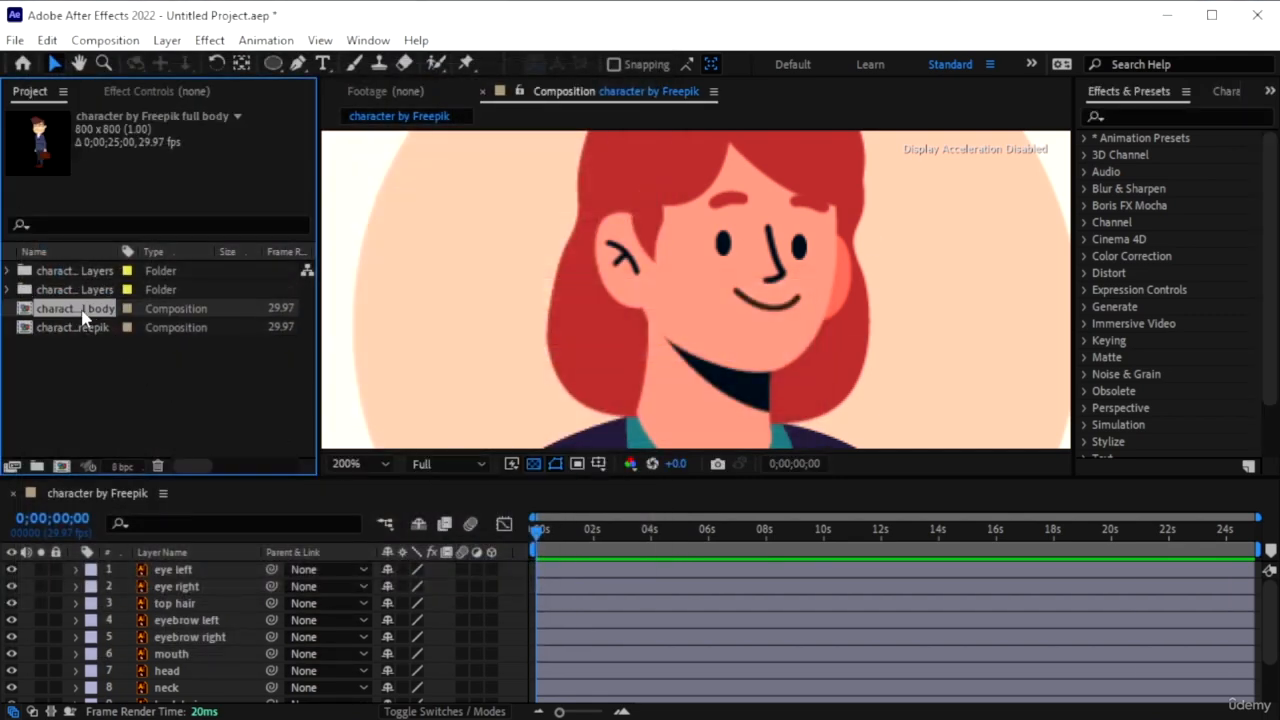
pyautogui.doubleClick(83, 309)
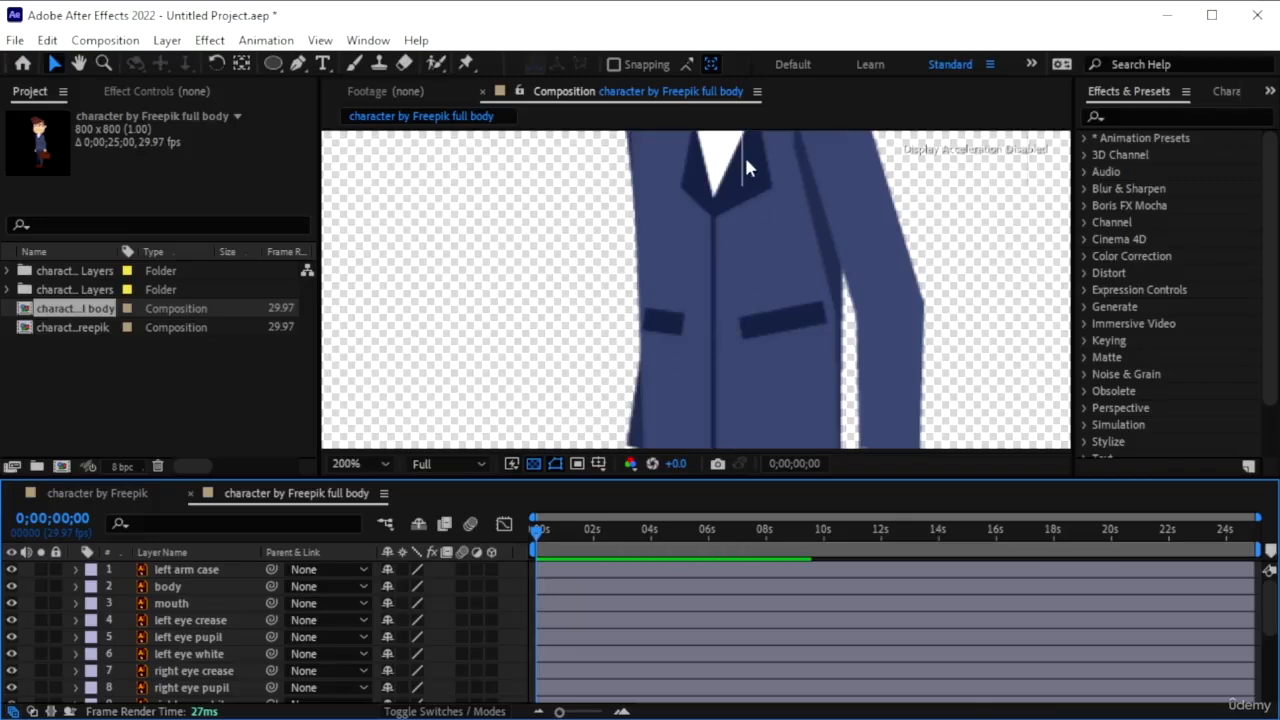
pyautogui.press('h')
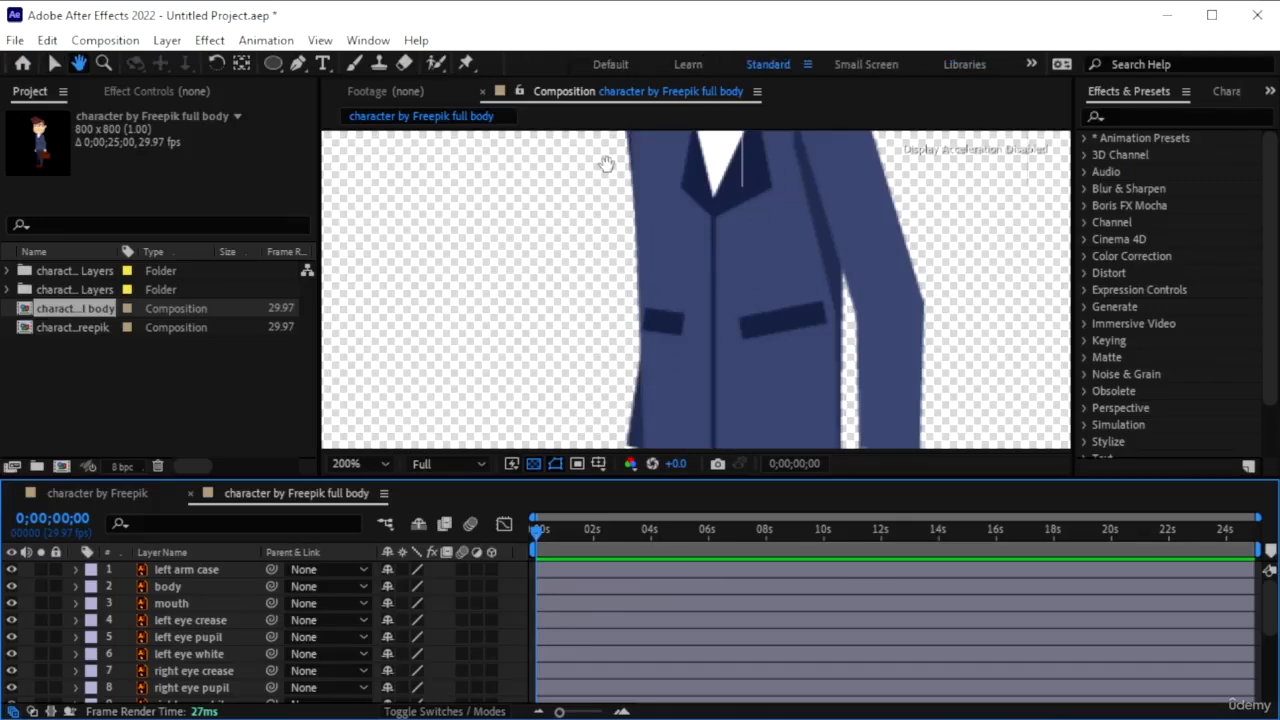
pyautogui.moveTo(607, 165); pyautogui.dragTo(577, 283)
pyautogui.scroll(4, 577, 283)
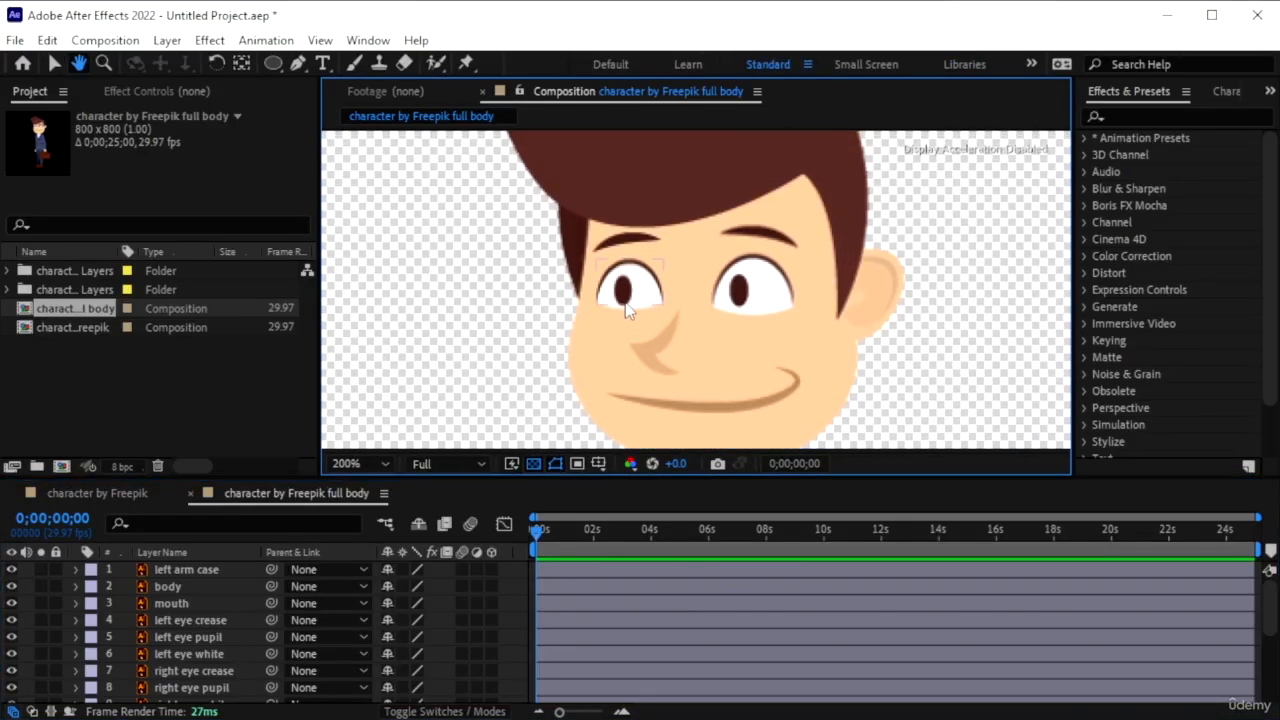
pyautogui.press('v')
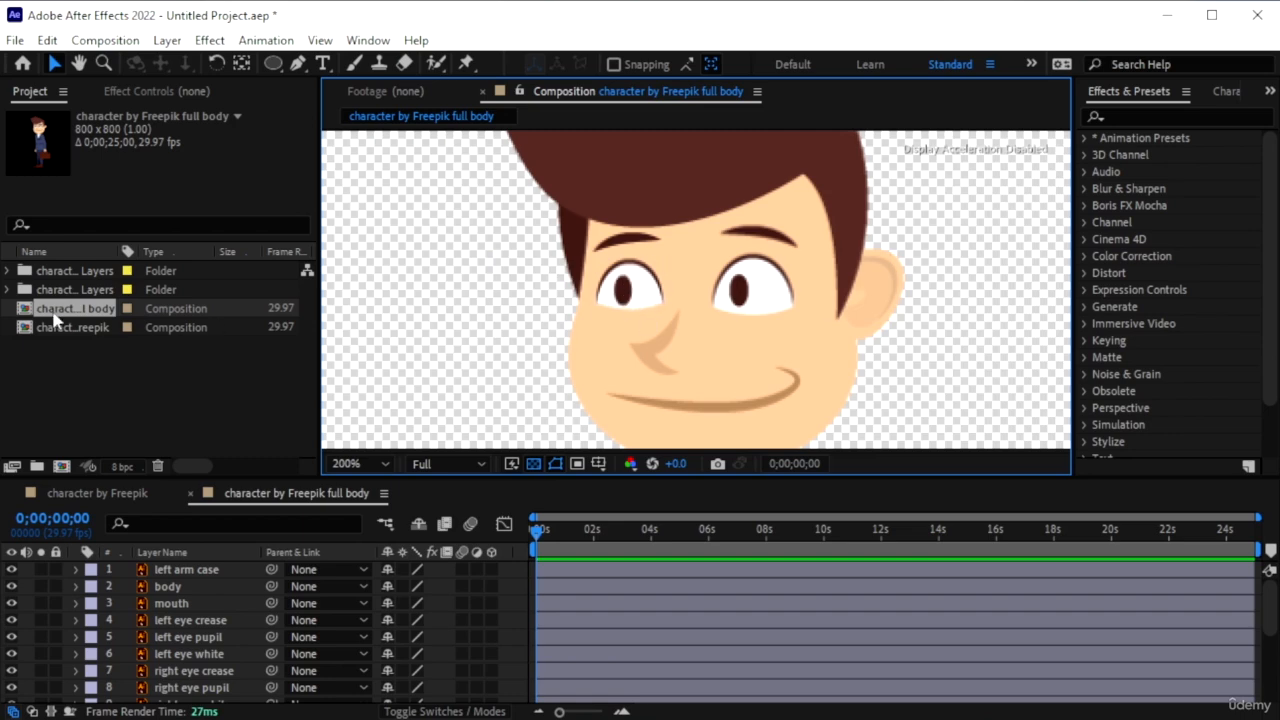
# - Return to the "character by Freepik" composition and close the full body composition's timeline
pyautogui.click(110, 493)
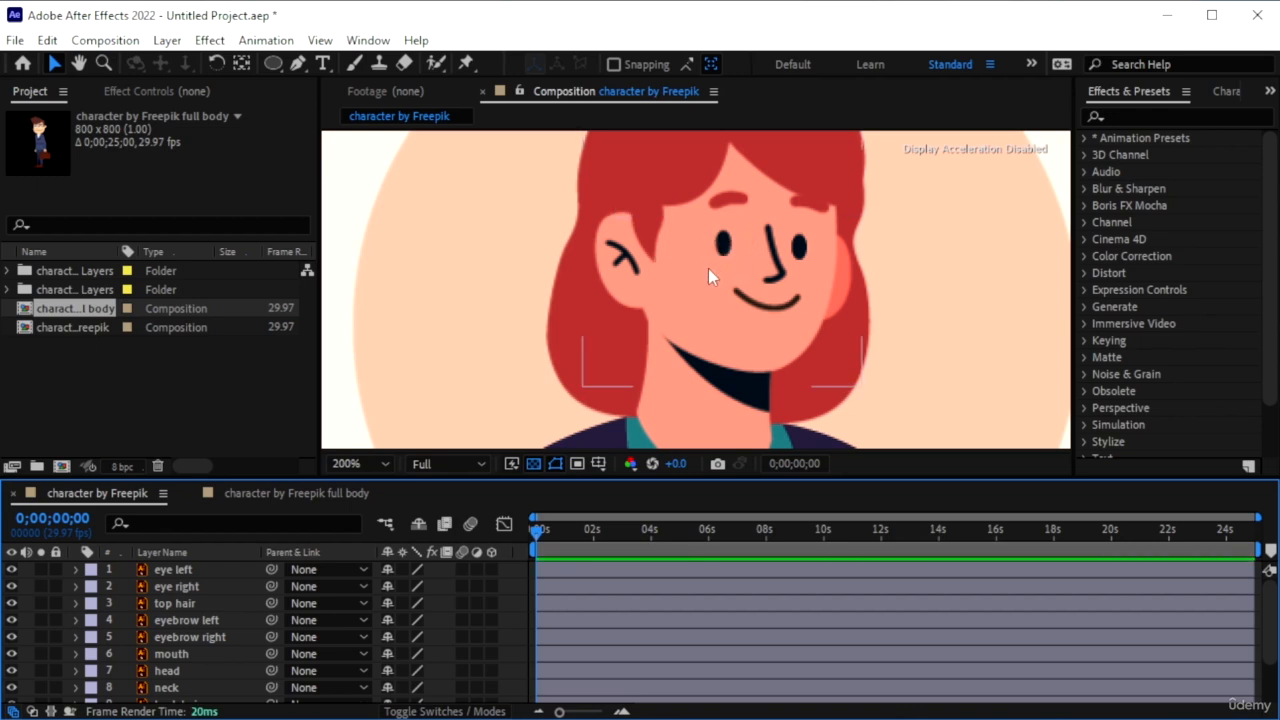
pyautogui.click(73, 342)
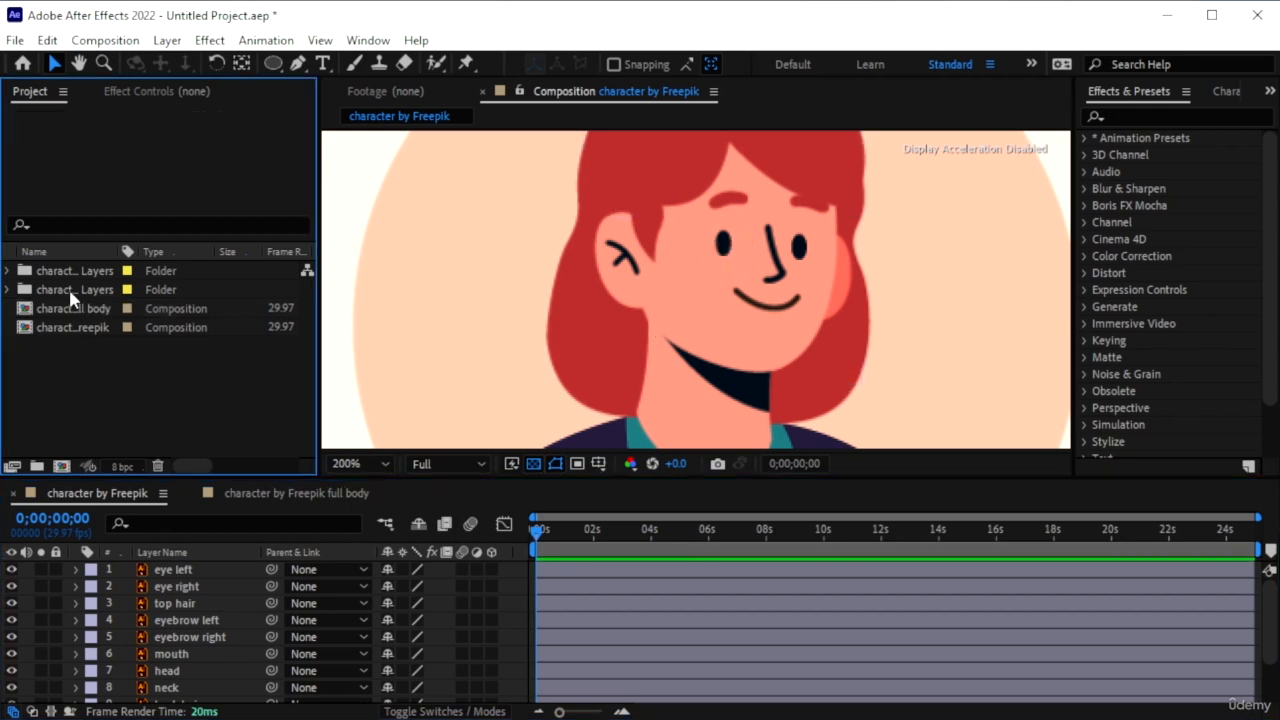
pyautogui.click(78, 328)
pyautogui.press('Up')
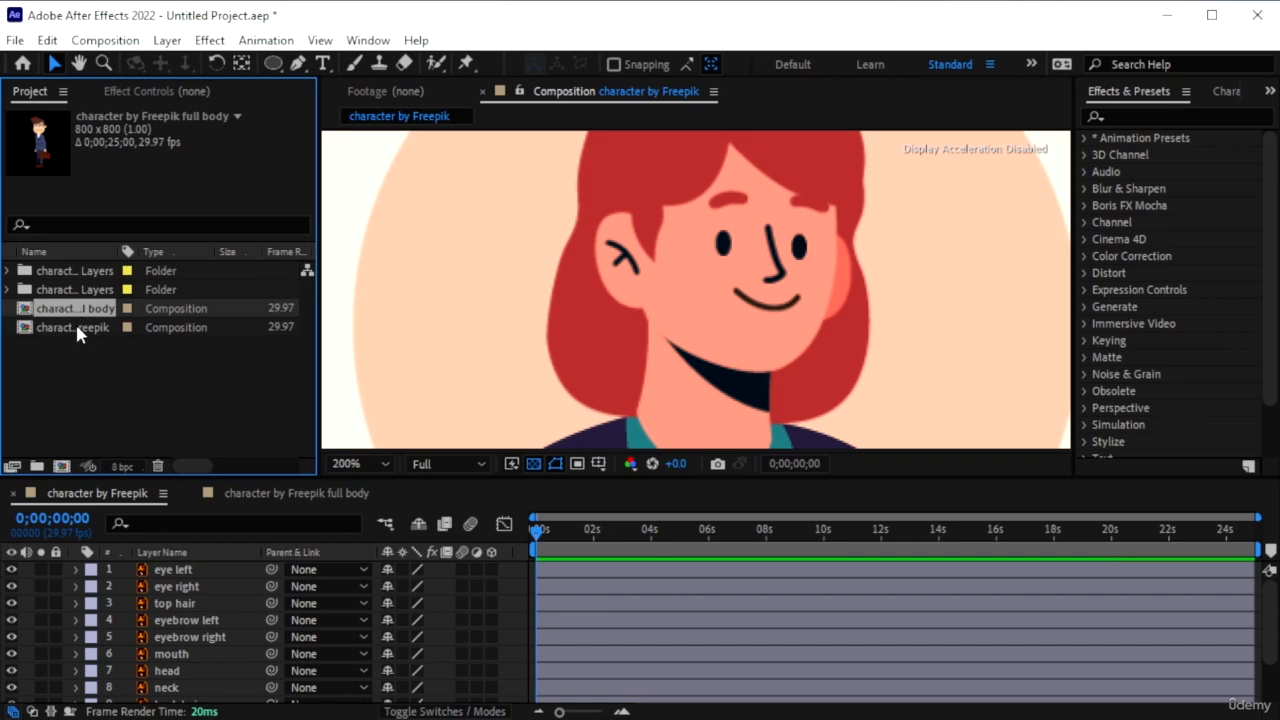
pyautogui.click(204, 495)
pyautogui.click(190, 493)
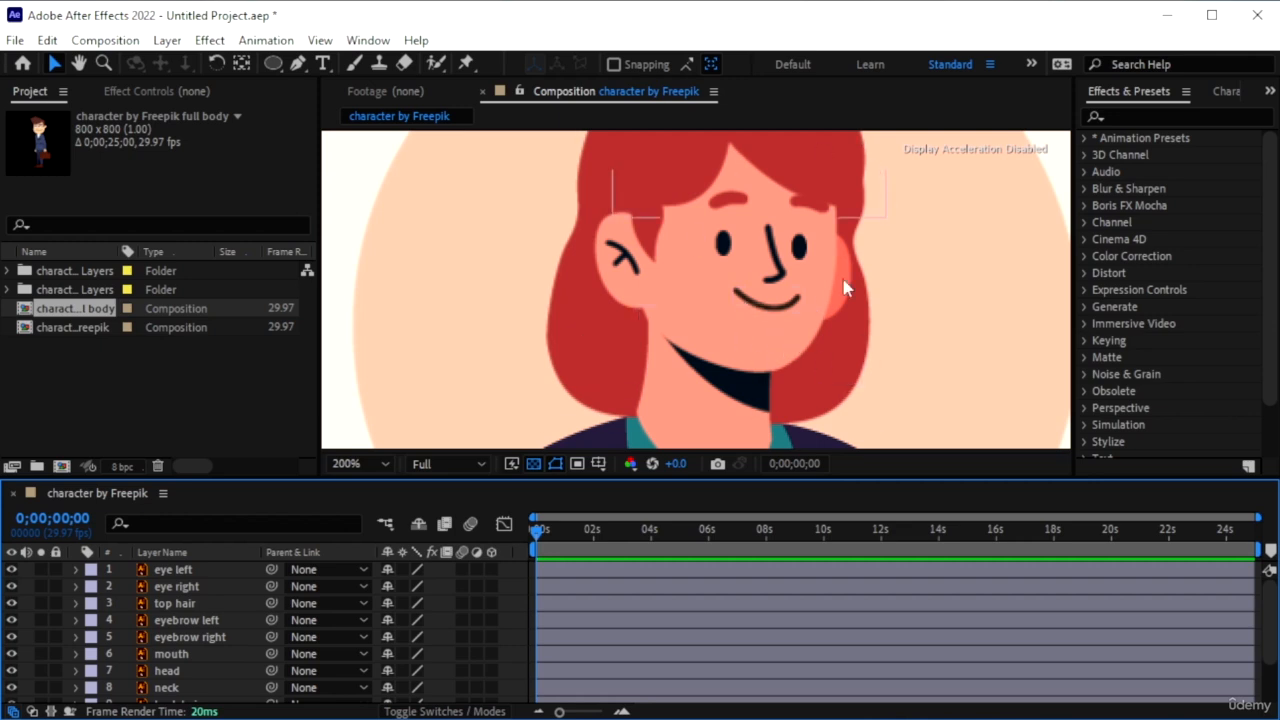
# - Pre-compose all layers from top hair down to BACKGROUND into a composition named "others"
pyautogui.scroll(-3, 178, 599)
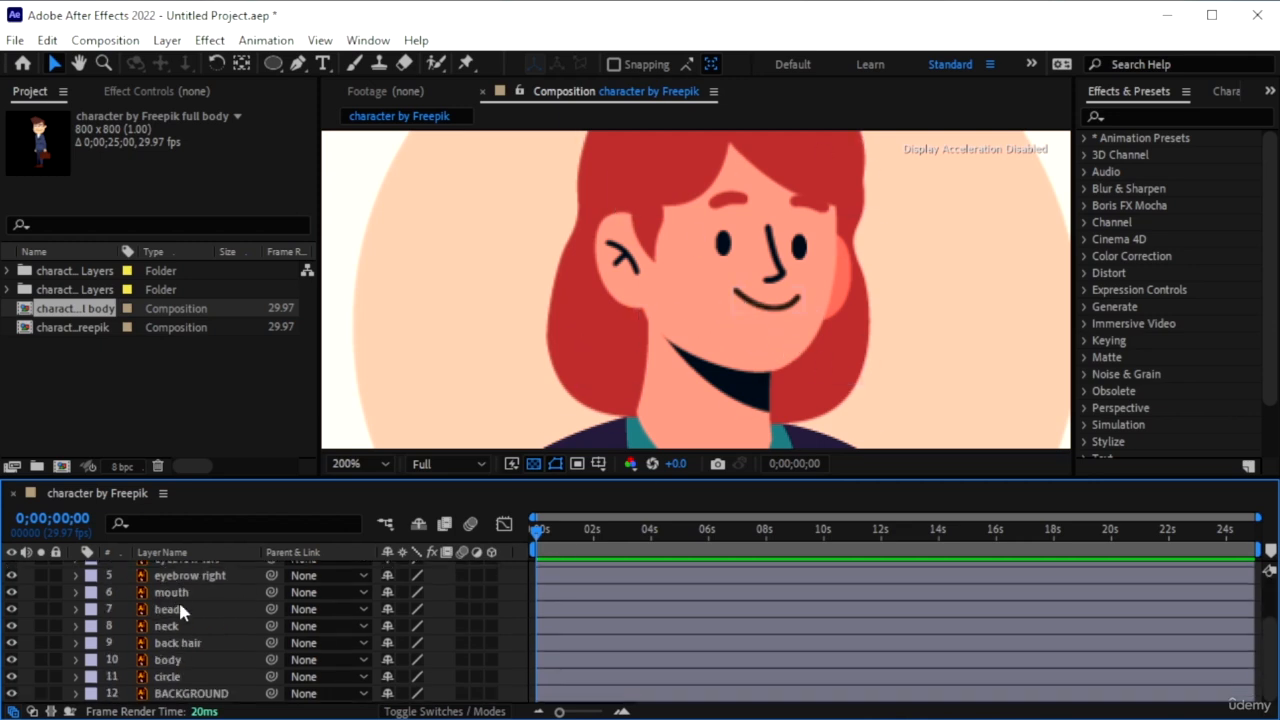
pyautogui.scroll(3, 197, 591)
pyautogui.click(173, 605)
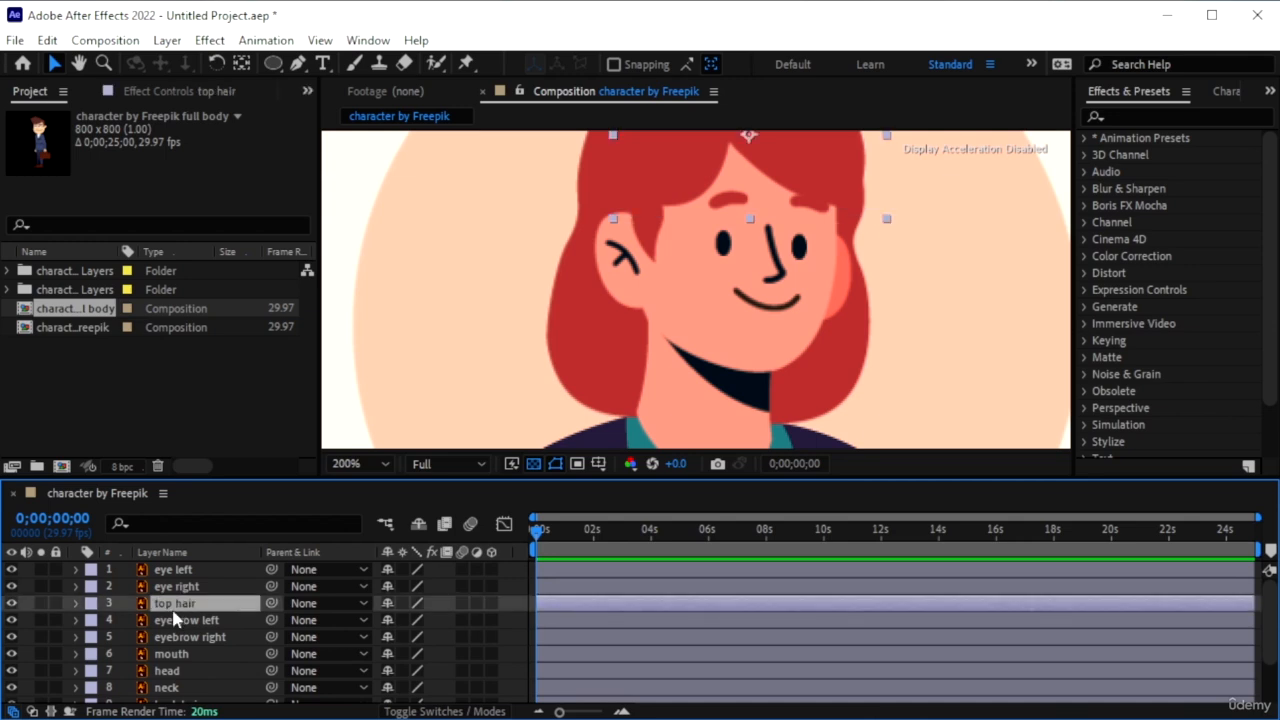
pyautogui.scroll(-3, 178, 630)
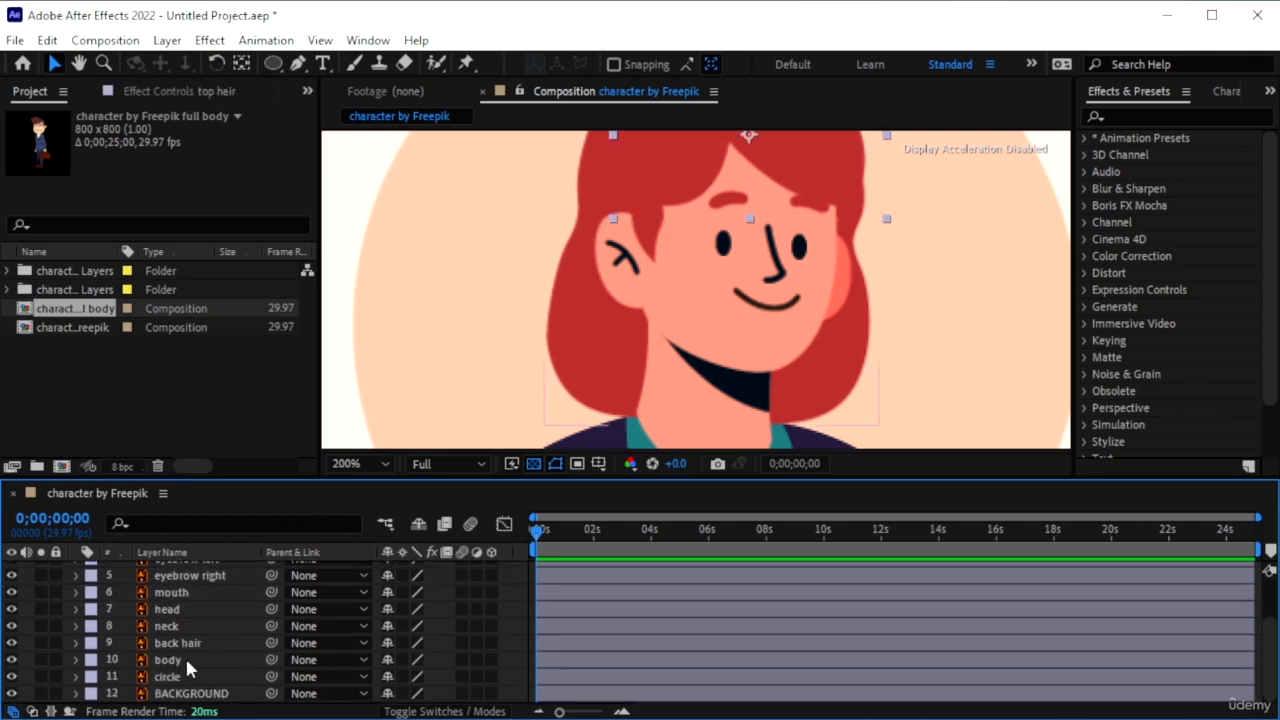
pyautogui.keyDown('shift'); pyautogui.click(195, 693); pyautogui.keyUp('shift')
pyautogui.scroll(3, 206, 652)
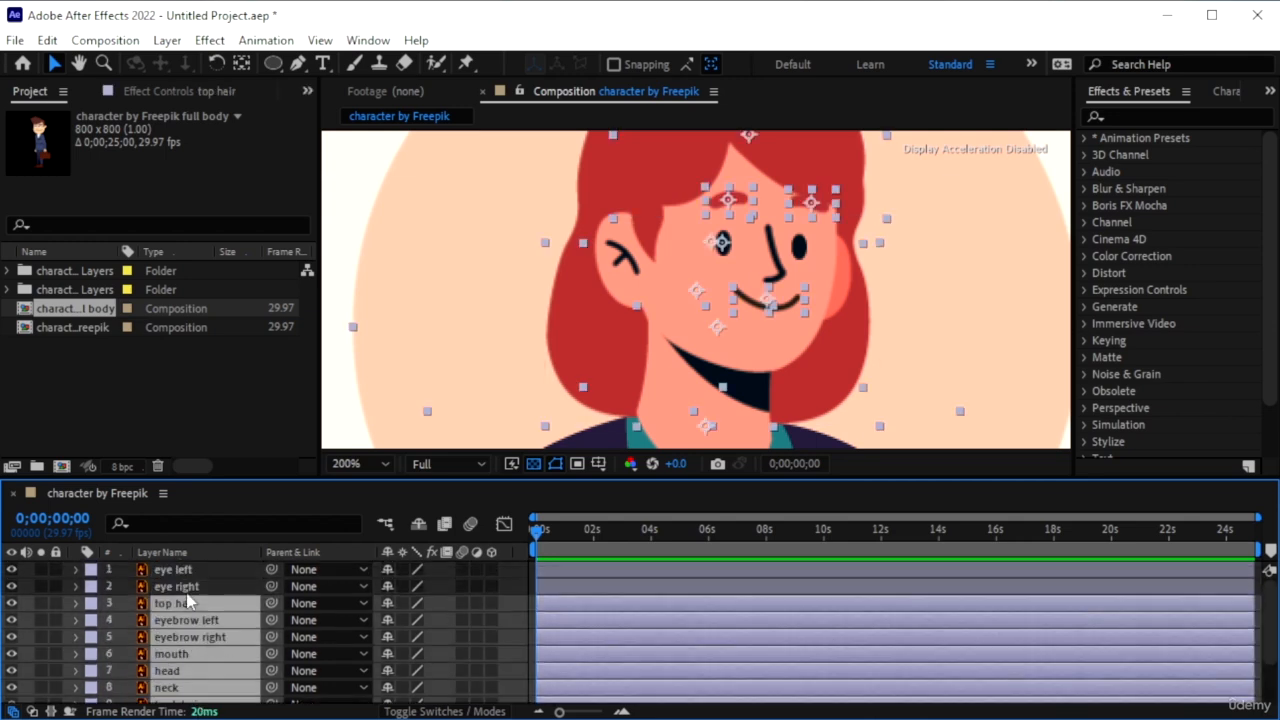
pyautogui.rightClick(216, 652)
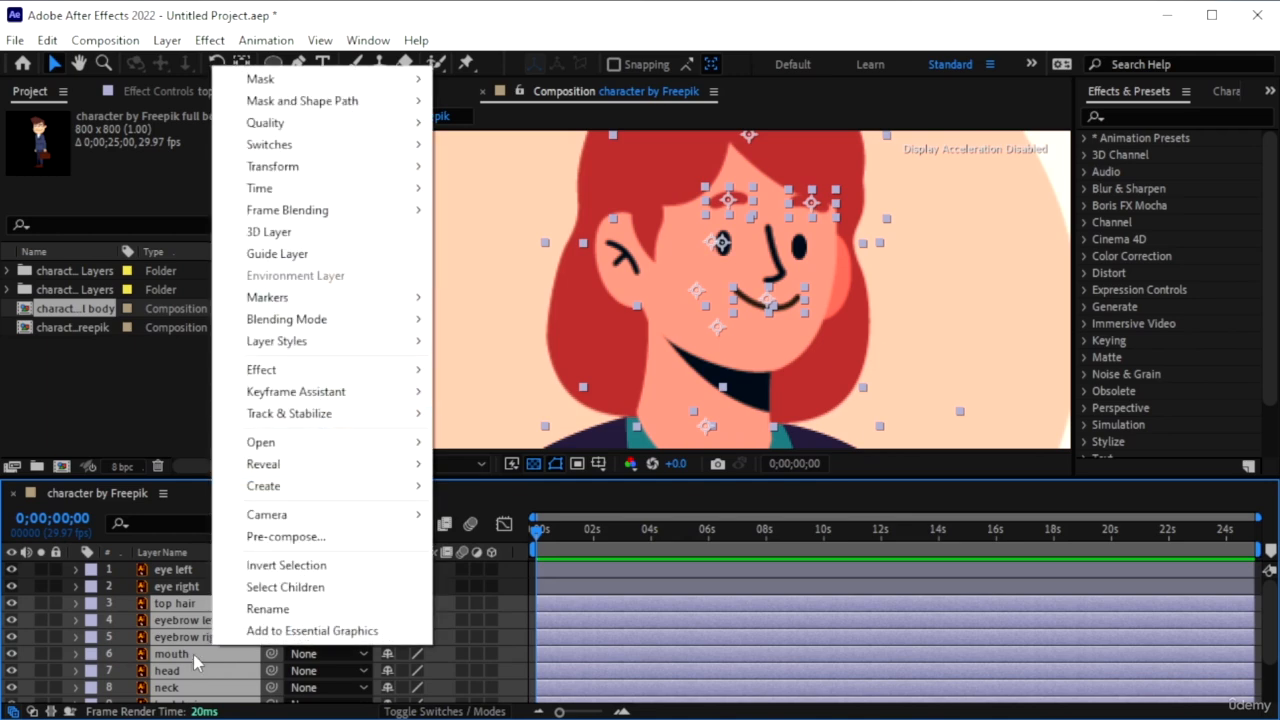
pyautogui.click(331, 545)
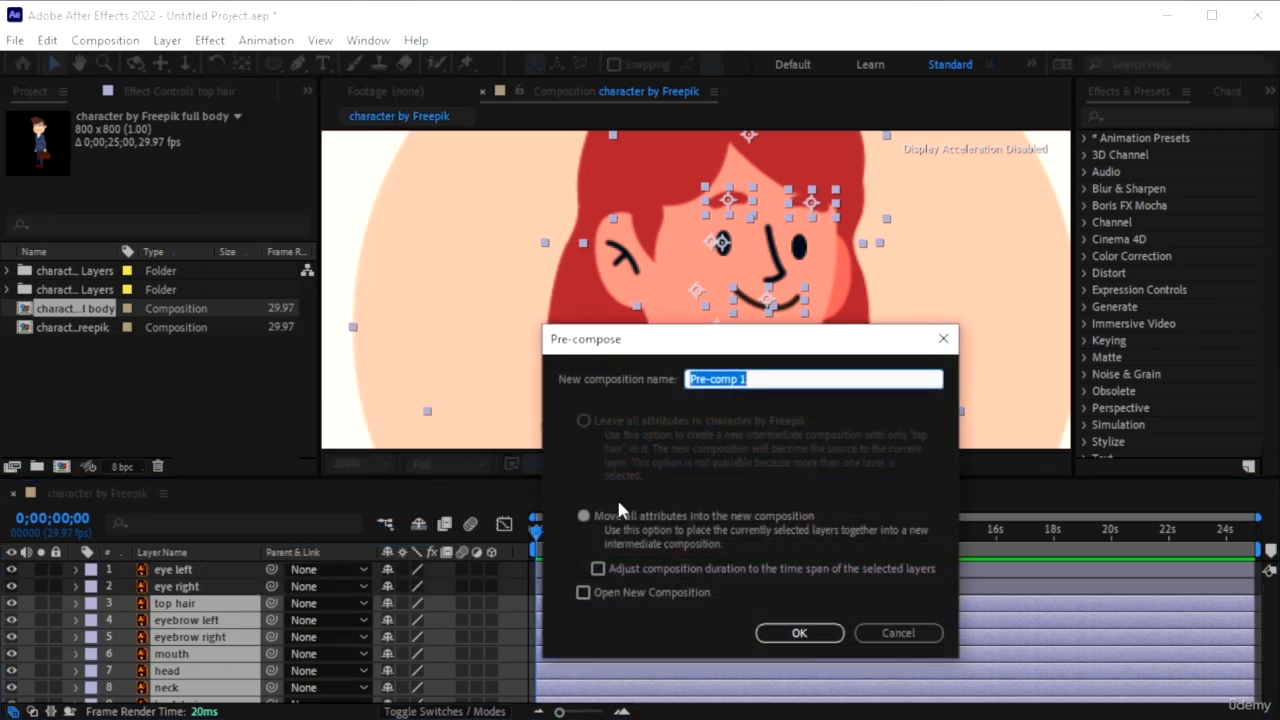
pyautogui.write('others')
pyautogui.press('Return')
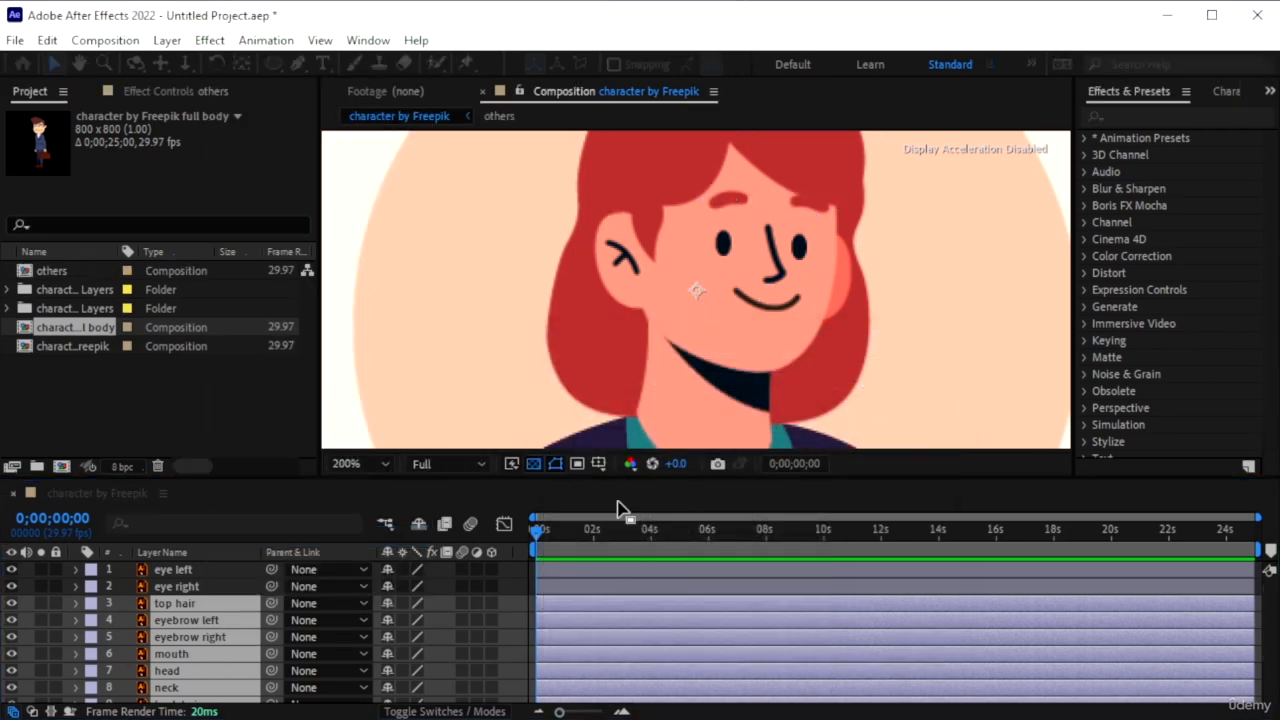
pyautogui.click(171, 619)
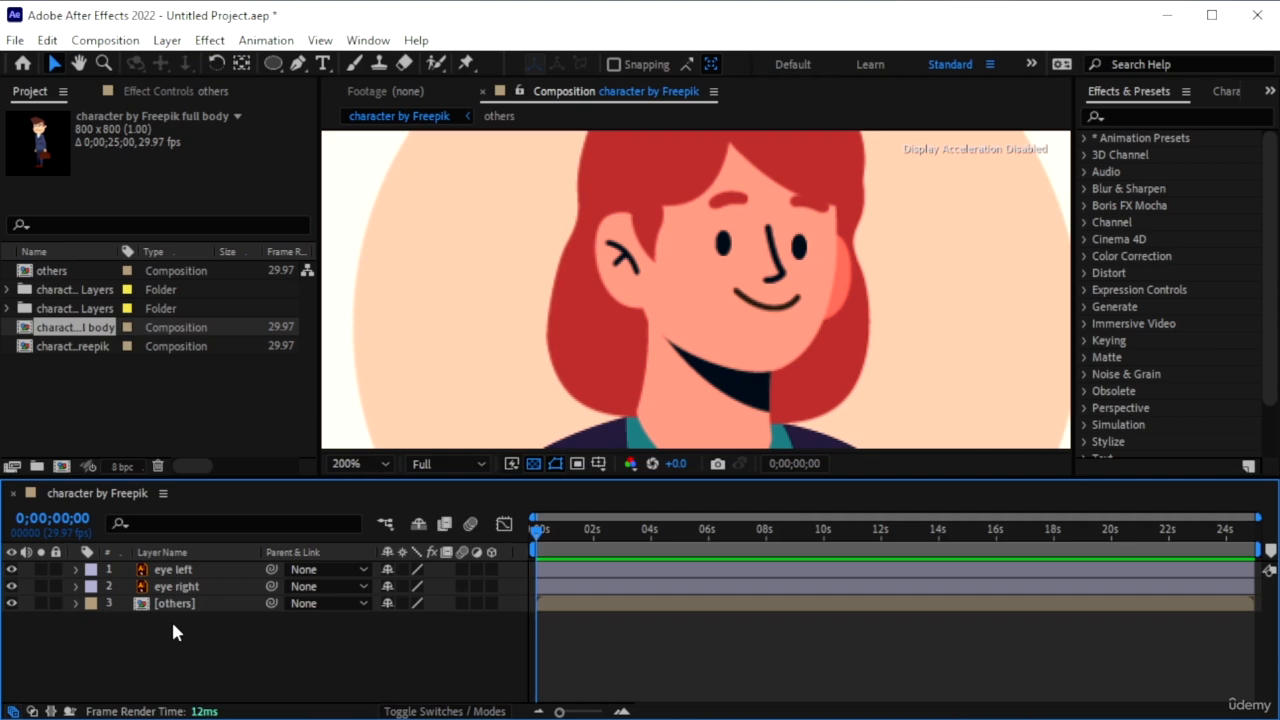
# - Pre-compose the eye left and eye right layers as "eyes", and toggle the new layer's visibility off and on
pyautogui.click(189, 572)
pyautogui.click(237, 641)
pyautogui.click(192, 572)
pyautogui.keyDown('shift'); pyautogui.click(208, 587); pyautogui.keyUp('shift')
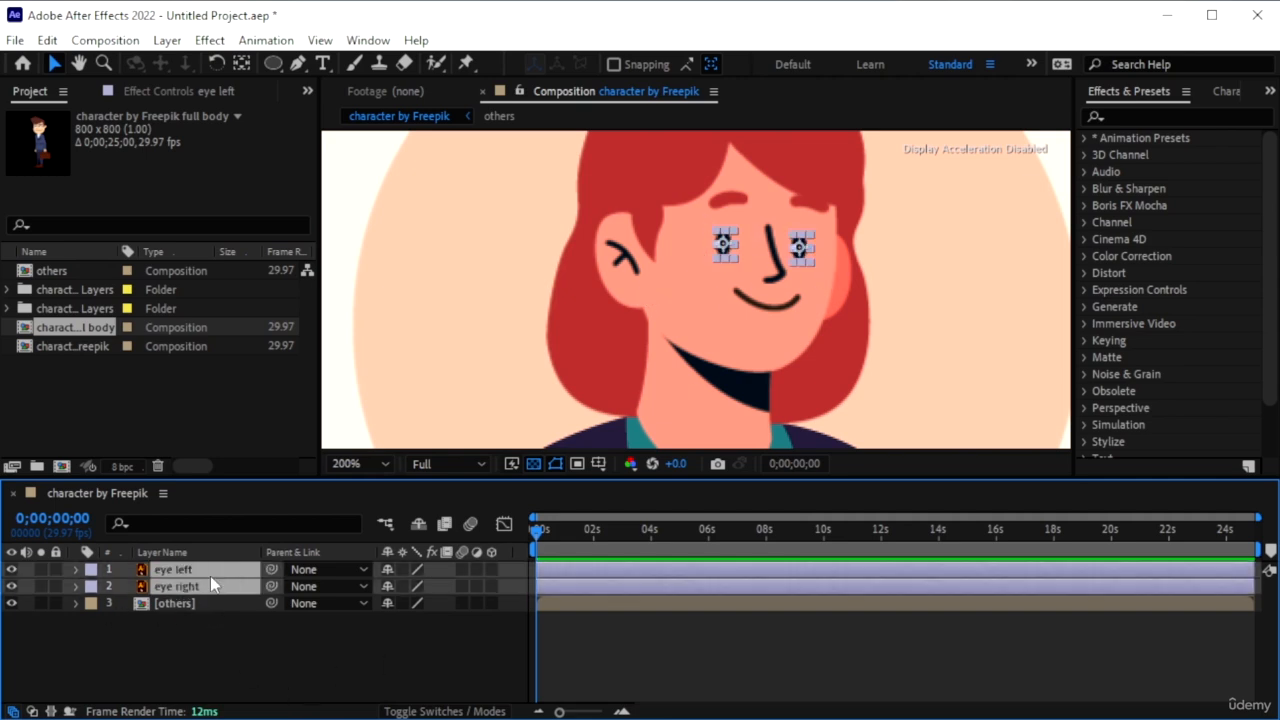
pyautogui.rightClick(210, 580)
pyautogui.click(343, 615)
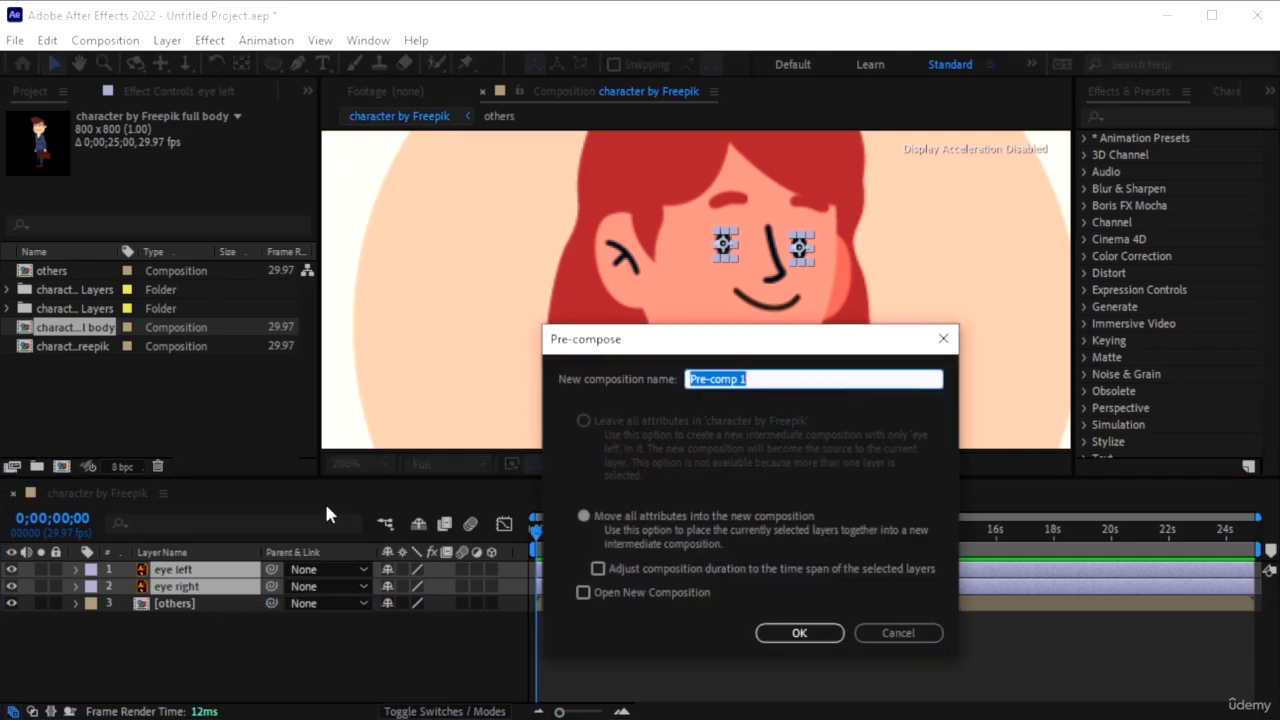
pyautogui.write('eyes')
pyautogui.press('Return')
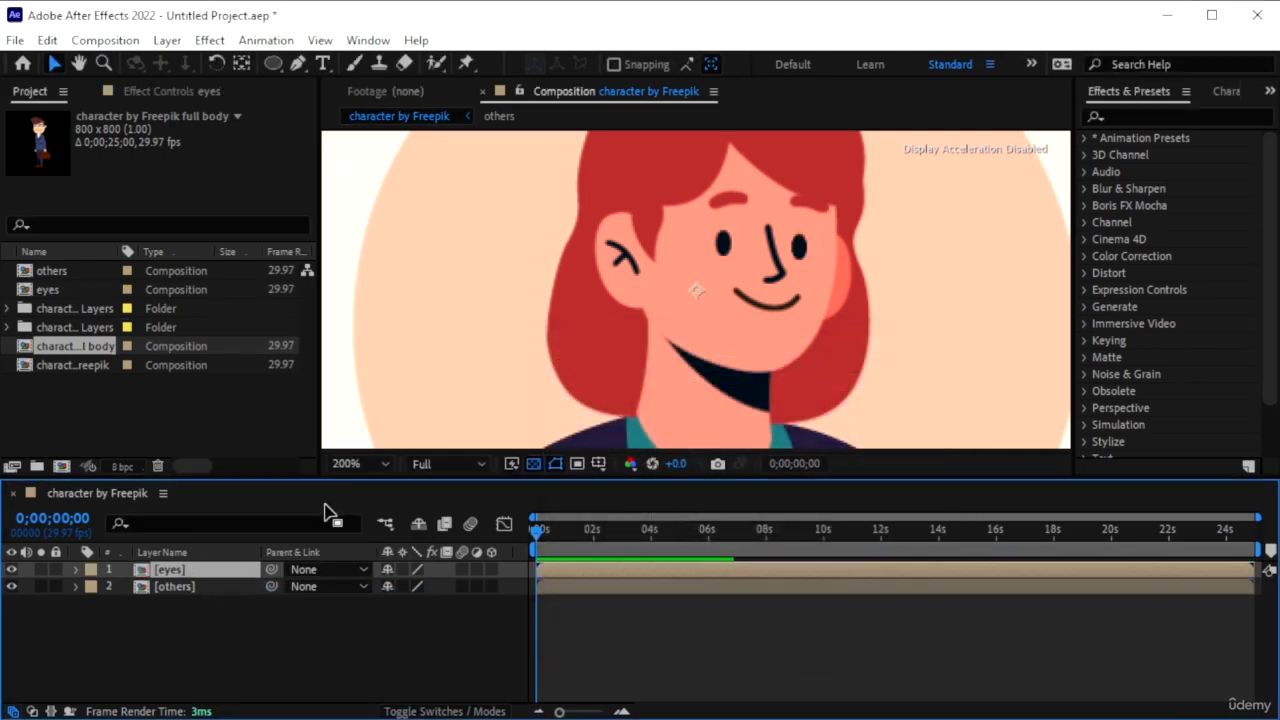
pyautogui.click(11, 570)
pyautogui.click(11, 570)
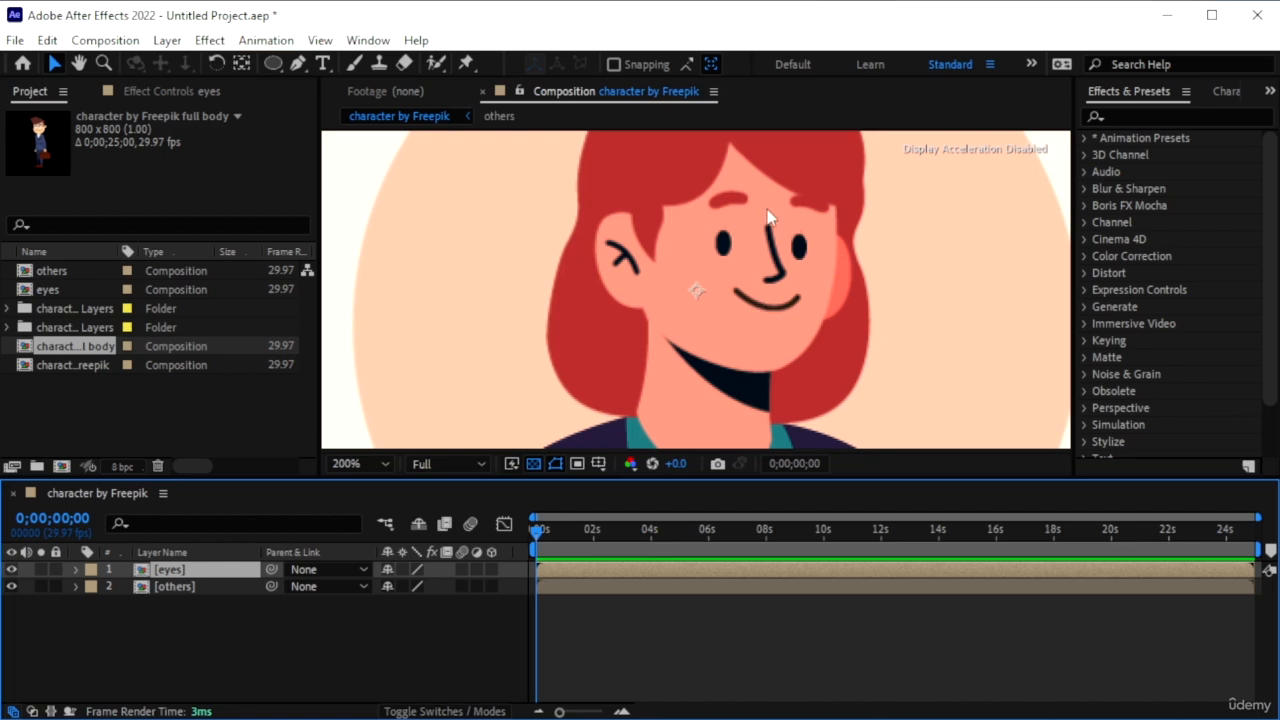
# - Move the eyes layer's anchor point to the middle between the two eyes with the Pan Behind tool
pyautogui.click(241, 64)
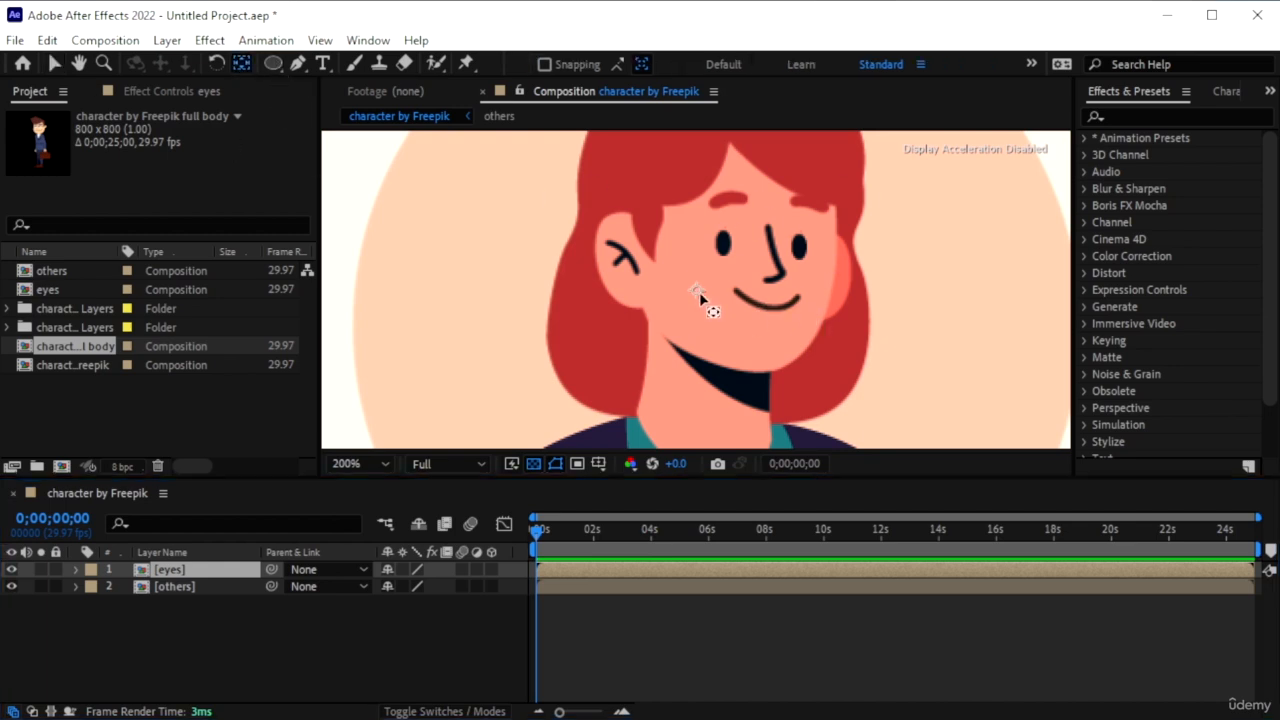
pyautogui.moveTo(700, 297); pyautogui.dragTo(768, 251)
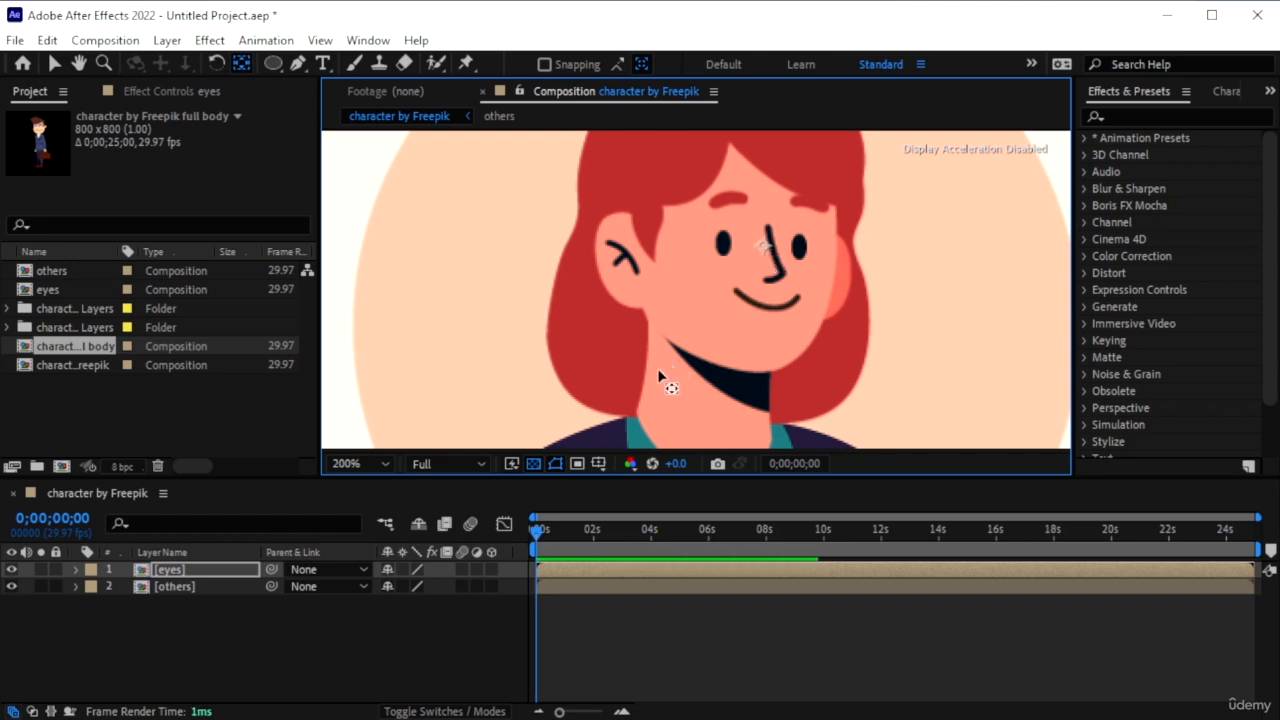
pyautogui.click(219, 612)
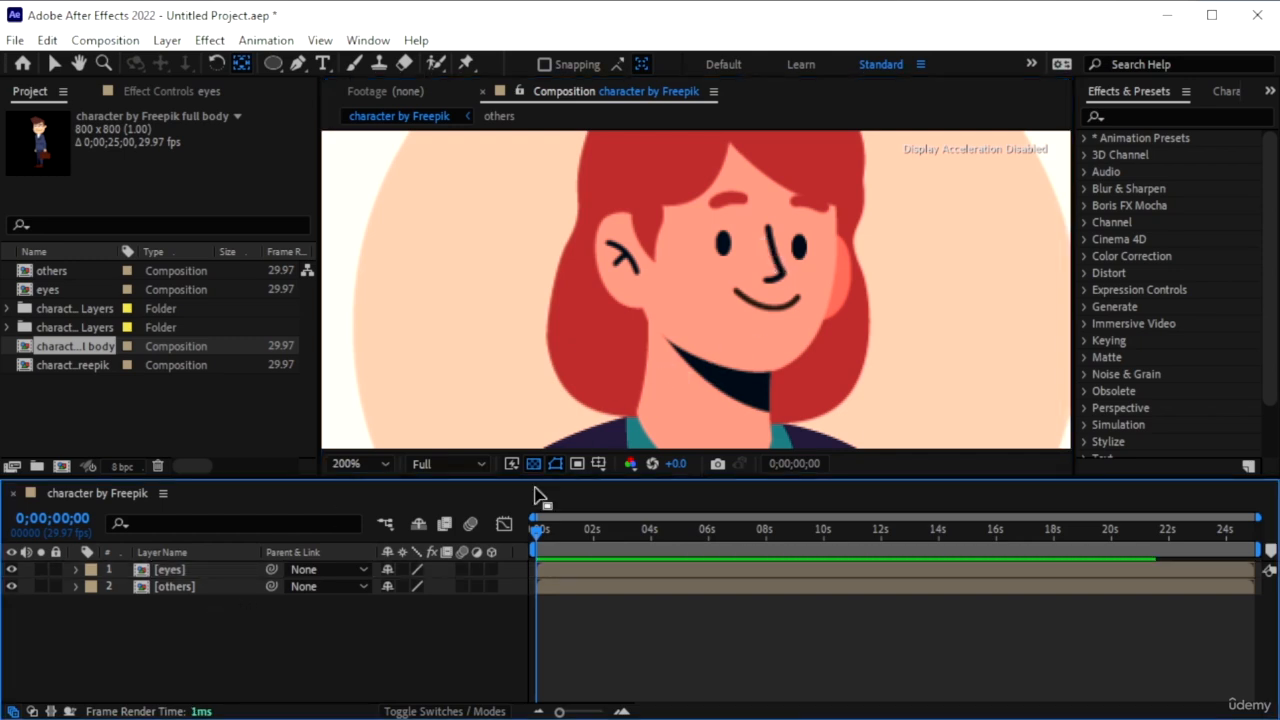
pyautogui.click(205, 569)
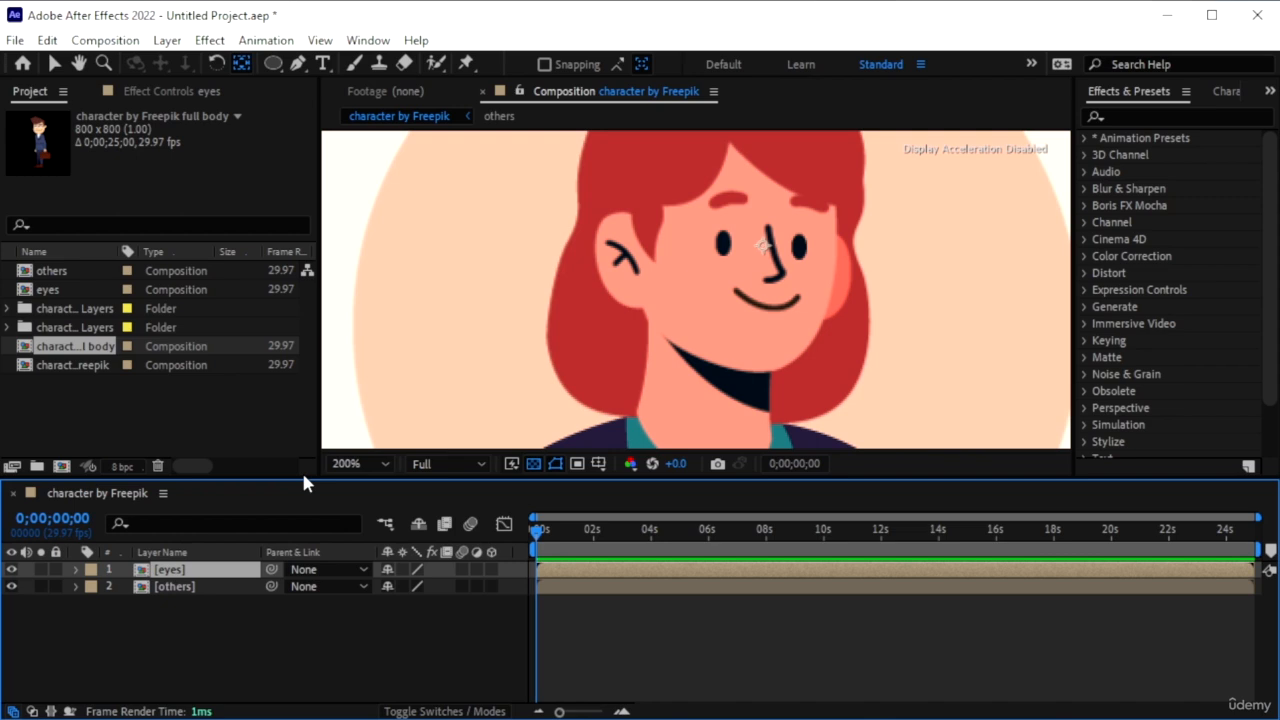
pyautogui.click(130, 608)
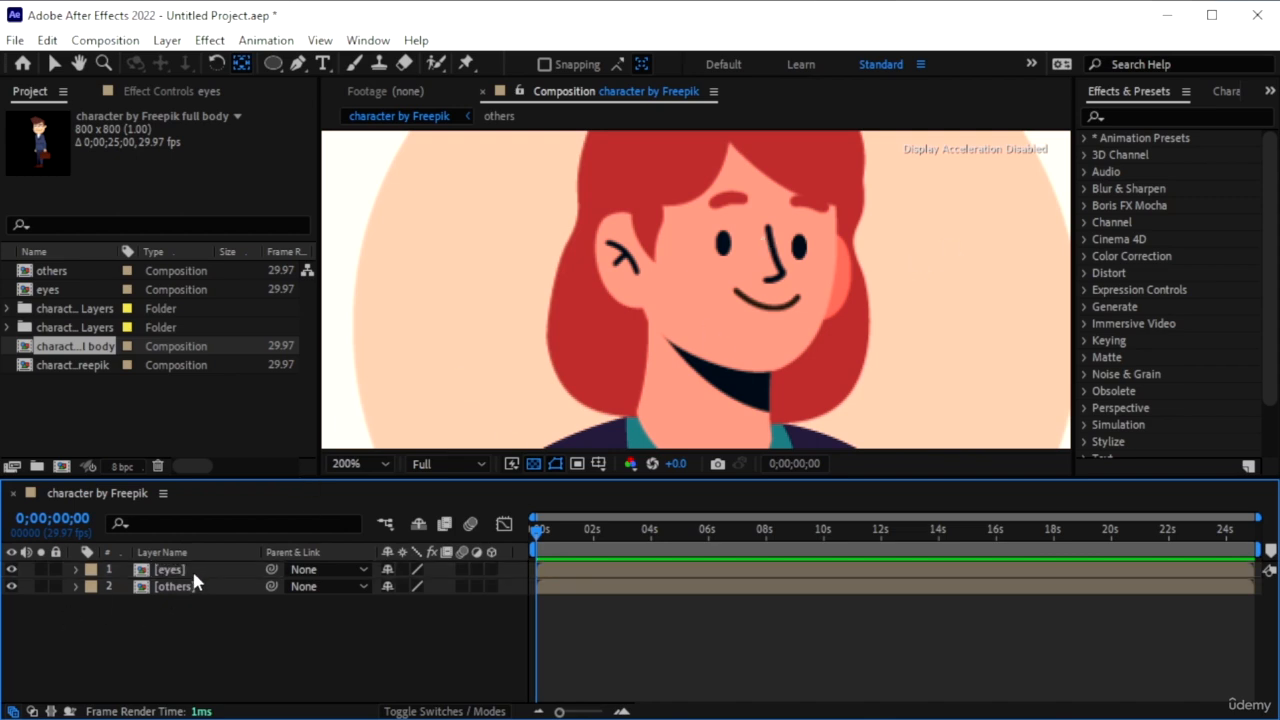
# - Start keyframing the eyes layer's Position at 0;00;00;00 and add a keyframe at 0;00;00;15 with X set to 287.5
pyautogui.click(192, 569)
pyautogui.press('p')
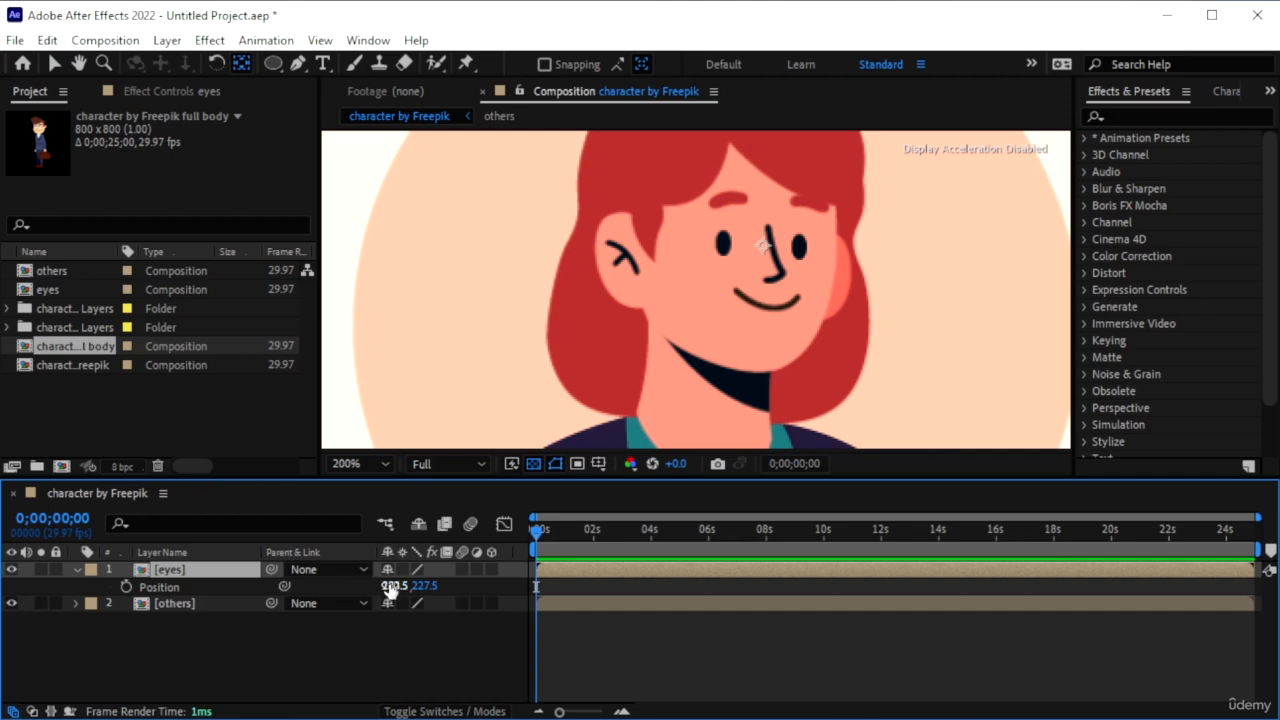
pyautogui.moveTo(390, 590); pyautogui.dragTo(388, 588)
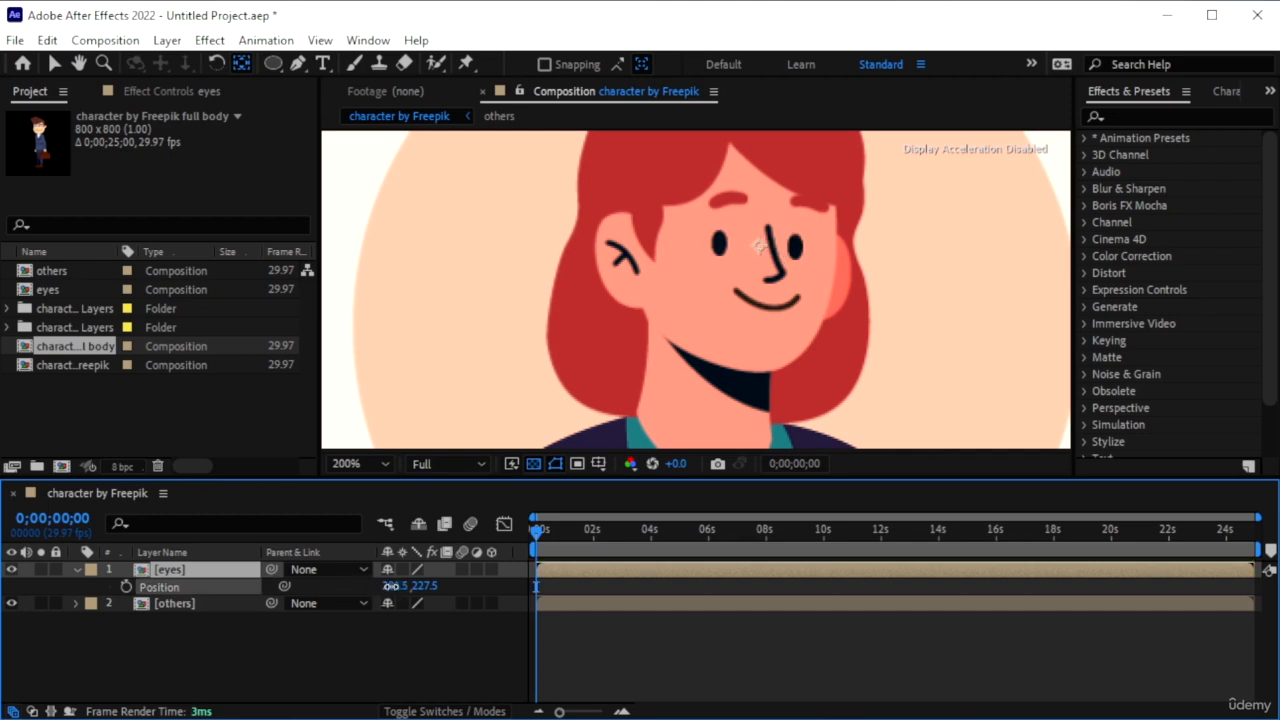
pyautogui.click(126, 587)
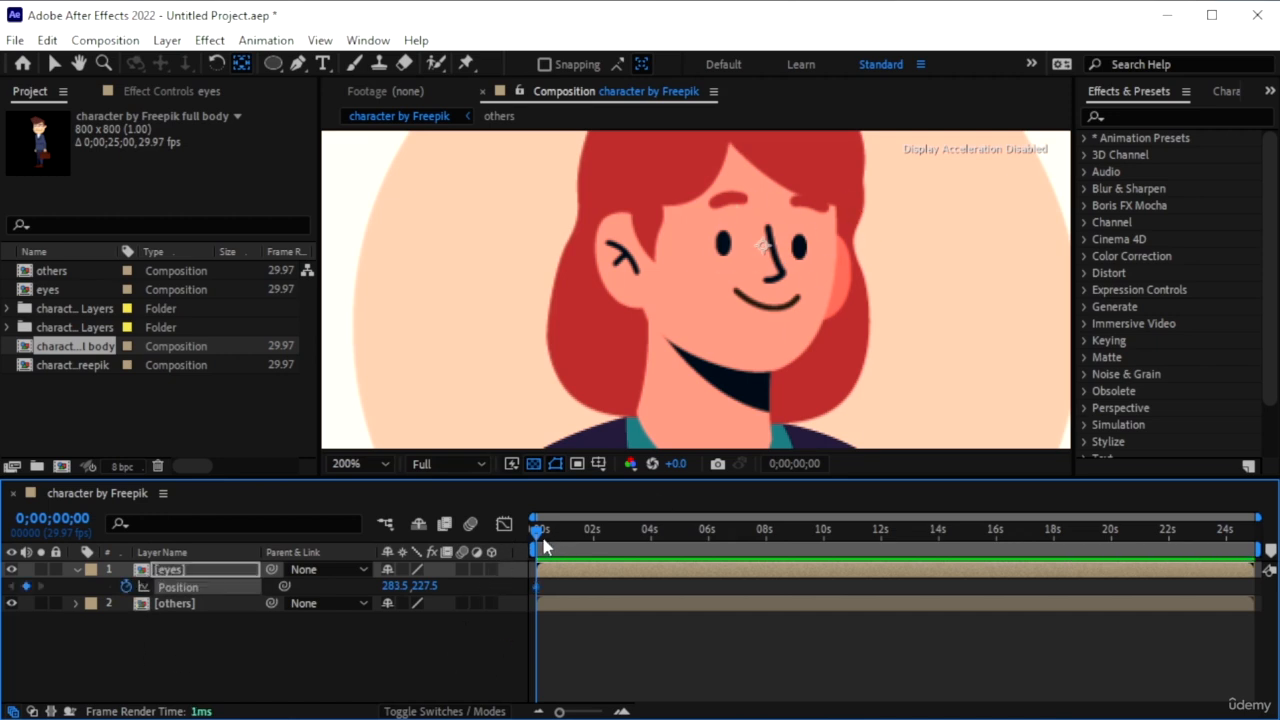
pyautogui.moveTo(540, 531)
pyautogui.mouseDown()
pyautogui.moveTo(562, 543)
pyautogui.moveTo(551, 543)
pyautogui.mouseUp()
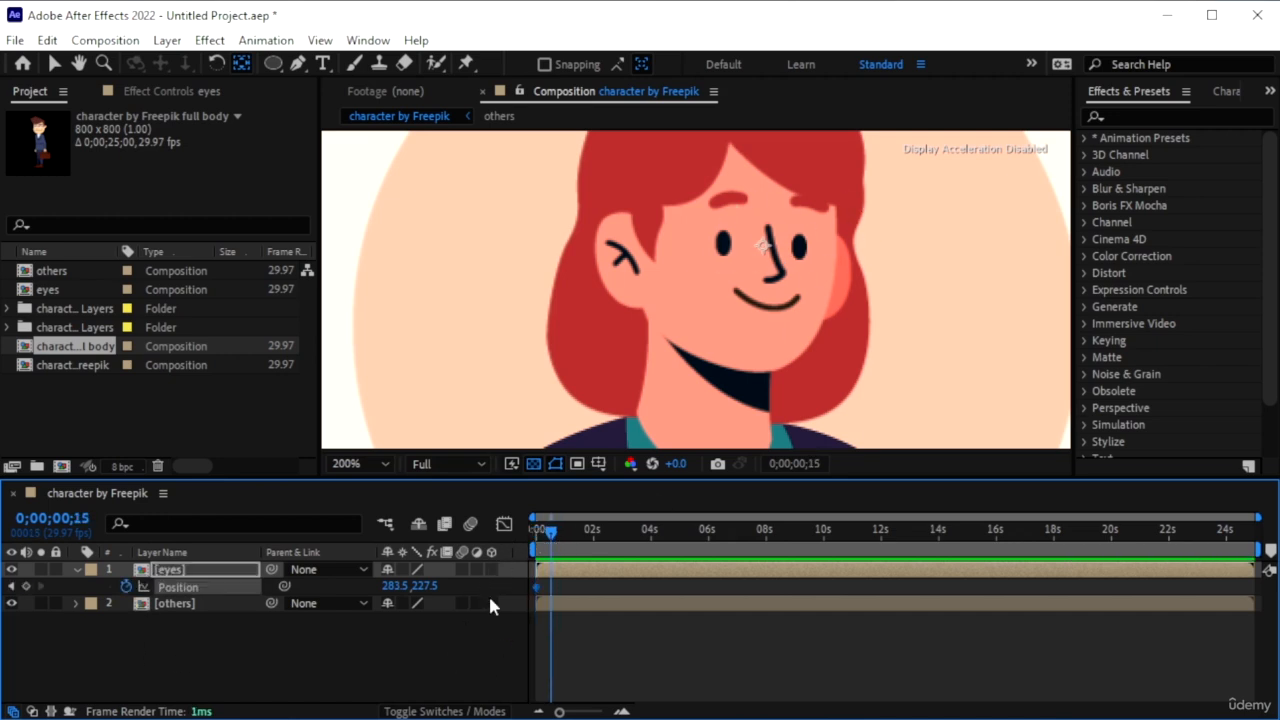
pyautogui.moveTo(390, 589); pyautogui.dragTo(395, 585)
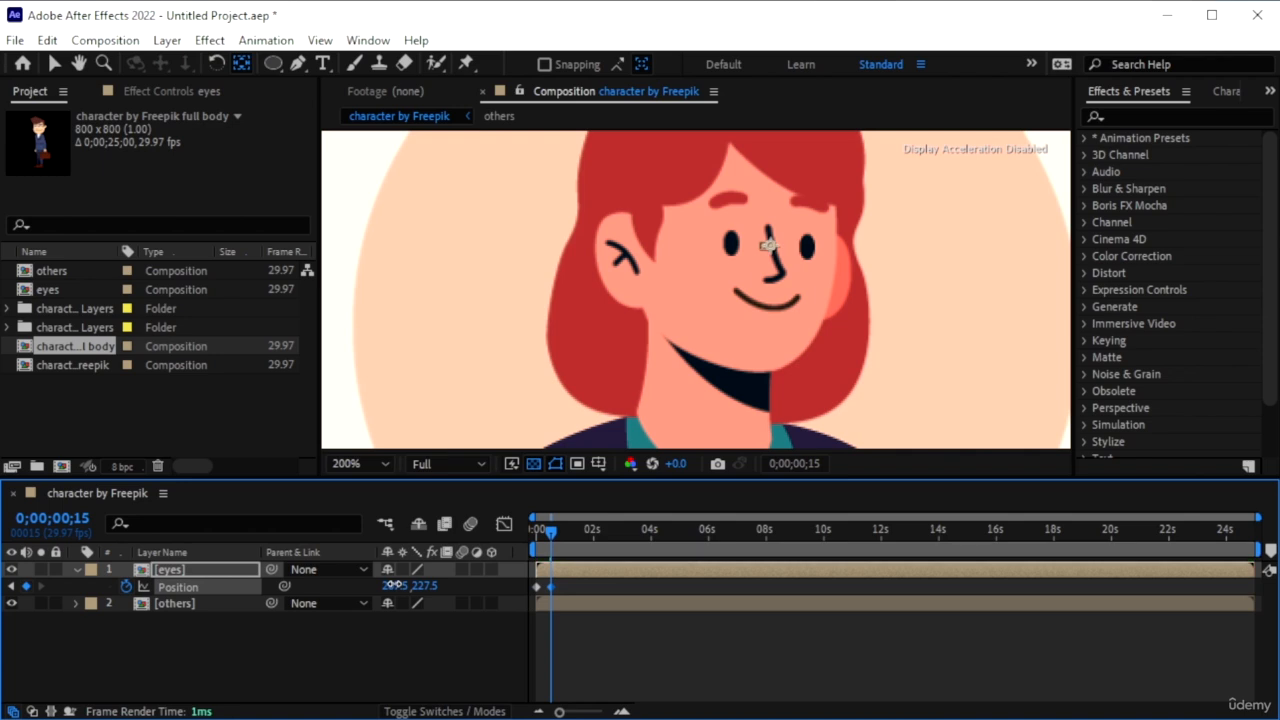
# - Add eyes Position keyframes at 0;00;00;28 (287.0, 223.5) and 0;00;01;12 (283.0, 226.5), and preview the motion from the start
pyautogui.moveTo(548, 531); pyautogui.dragTo(569, 542)
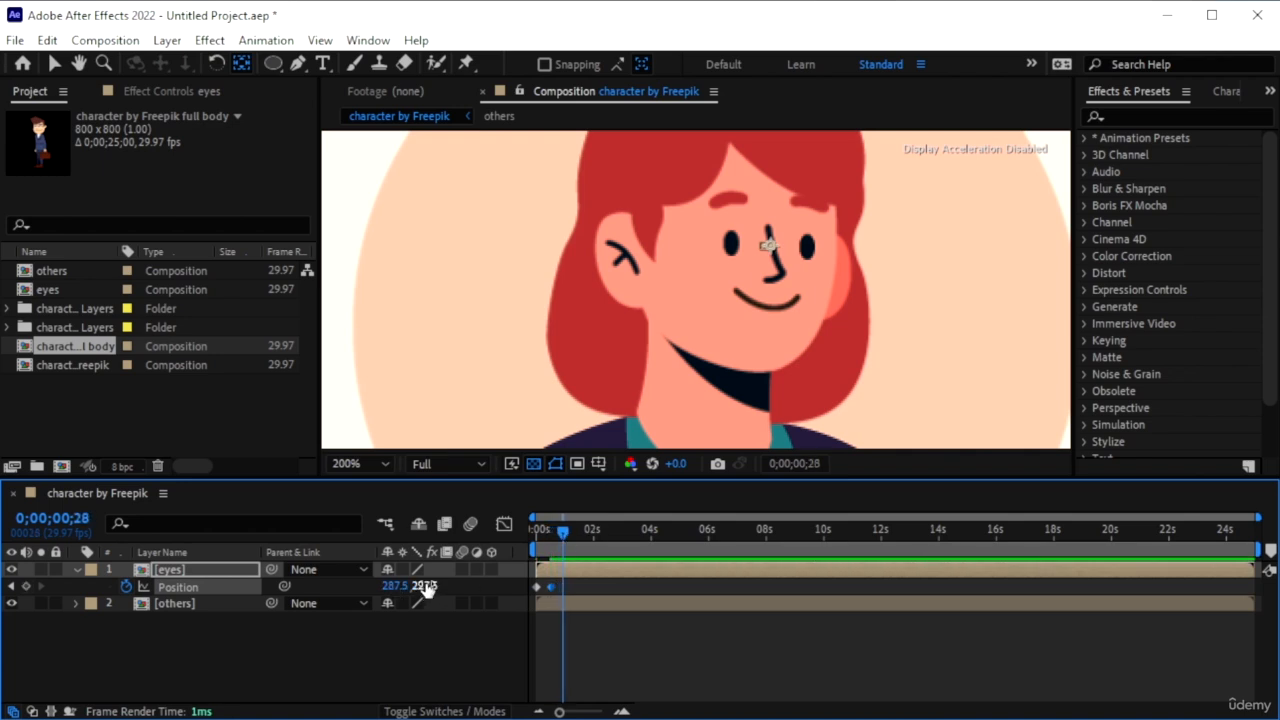
pyautogui.scroll(2, 843, 250)
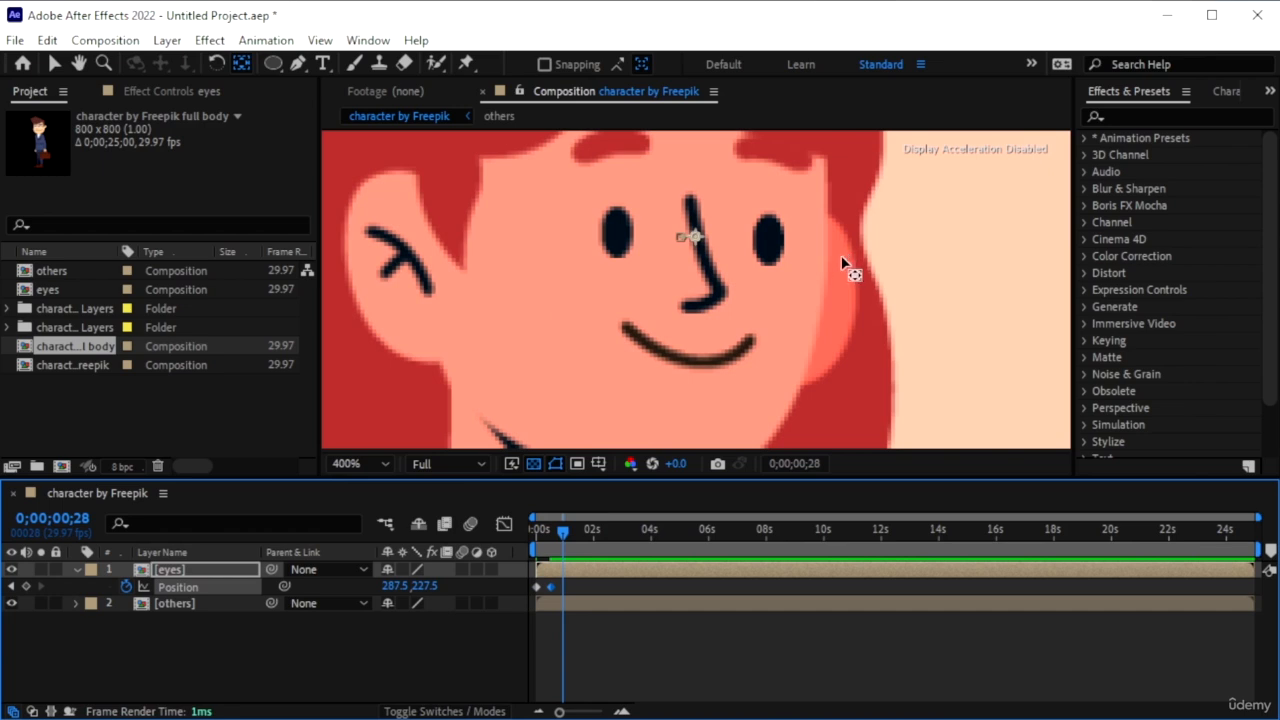
pyautogui.press('v')
pyautogui.moveTo(691, 236); pyautogui.dragTo(694, 222)
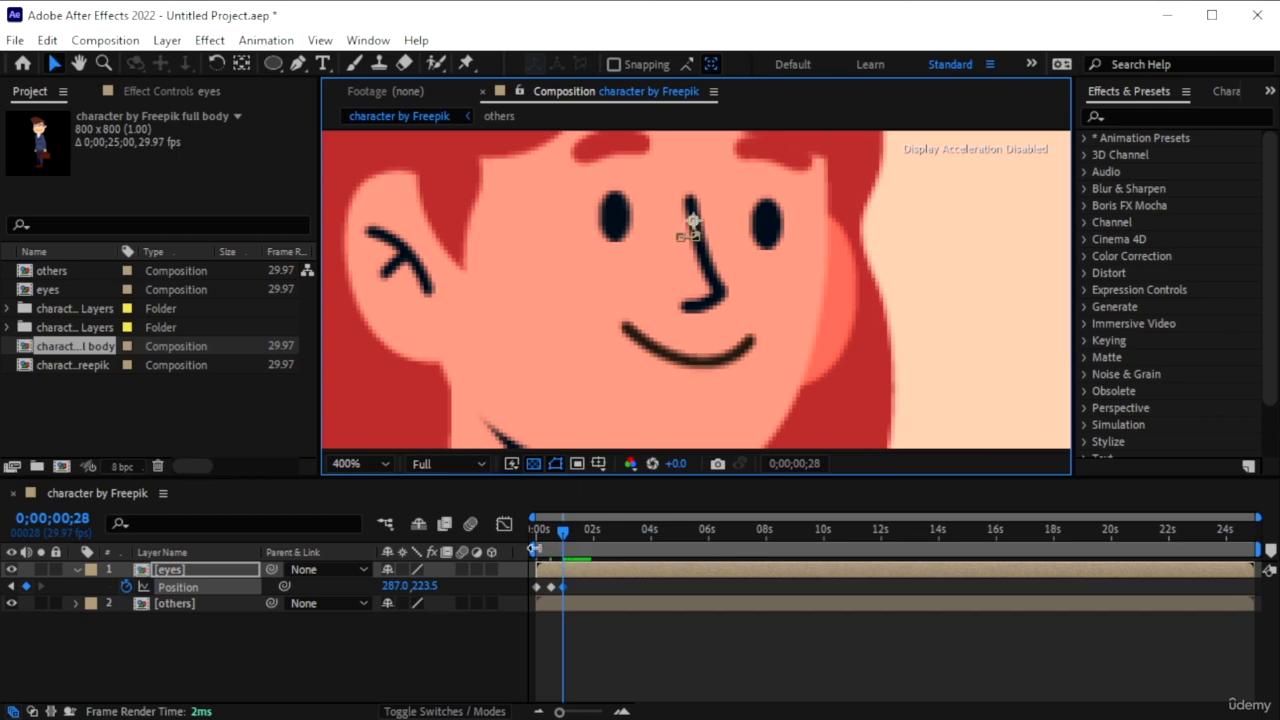
pyautogui.moveTo(564, 527); pyautogui.dragTo(577, 527)
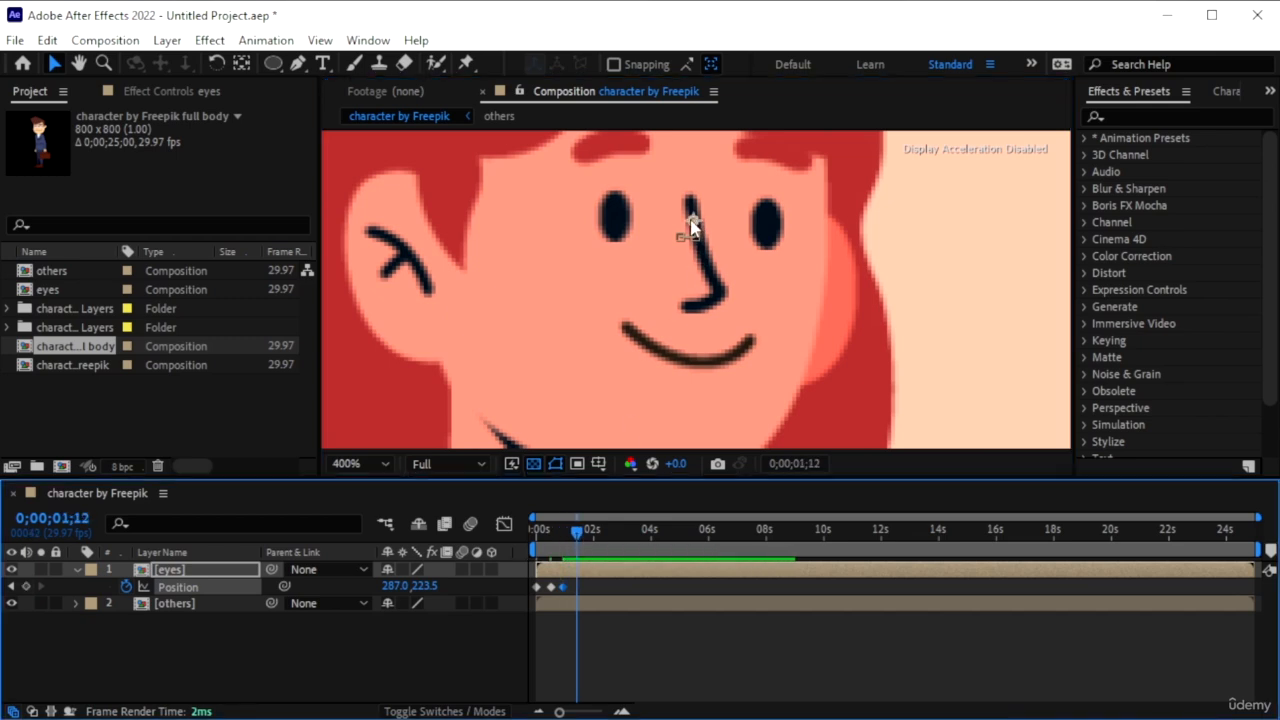
pyautogui.moveTo(689, 224); pyautogui.dragTo(675, 230)
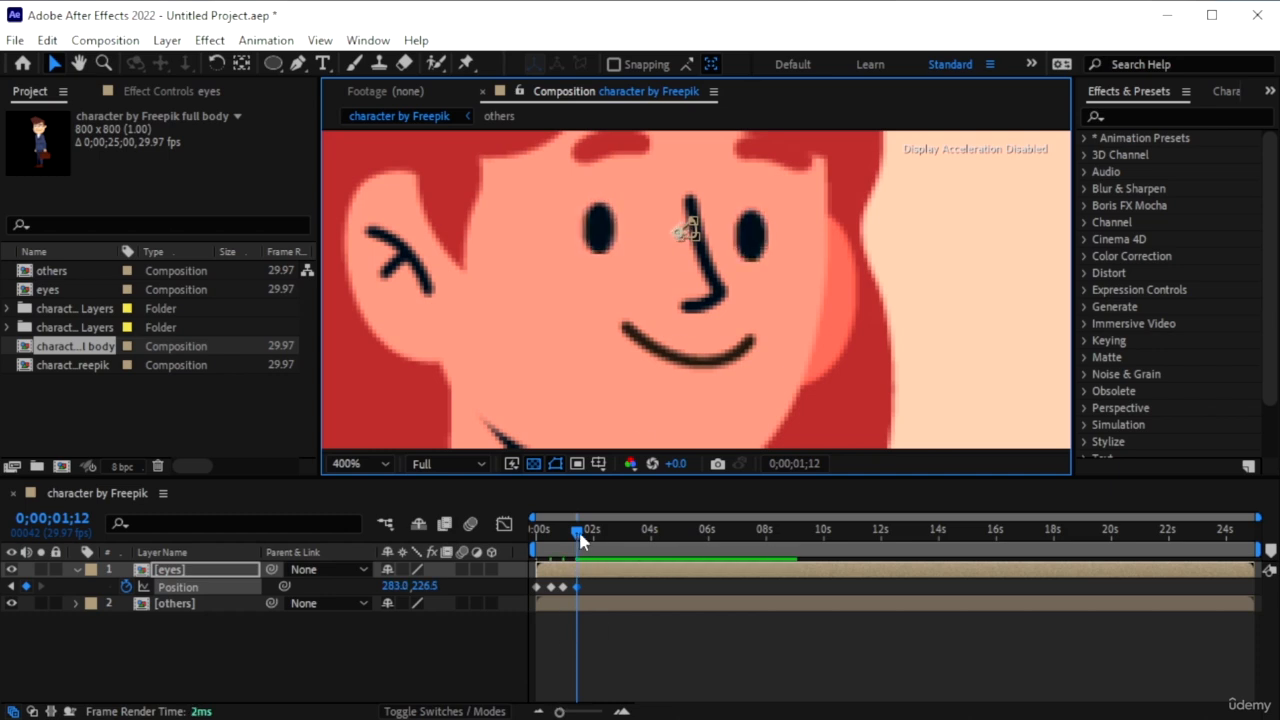
pyautogui.moveTo(578, 534); pyautogui.dragTo(483, 562)
pyautogui.press('space')
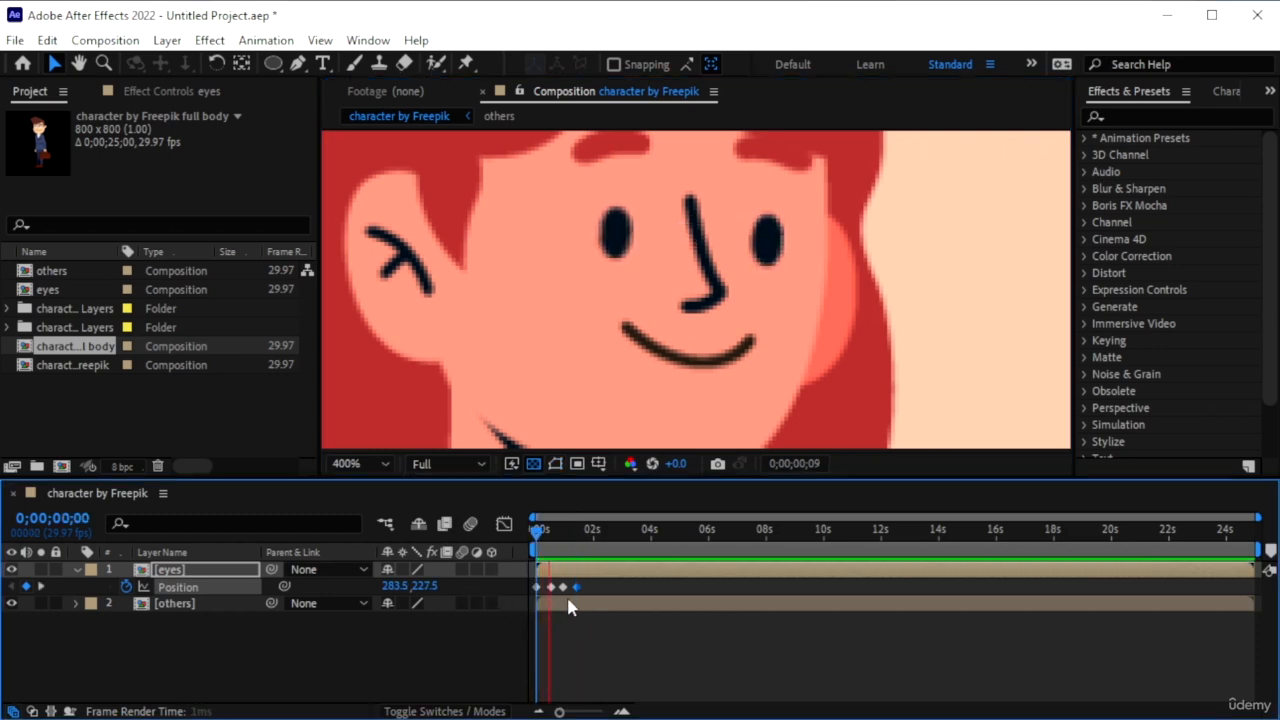
pyautogui.press('space')
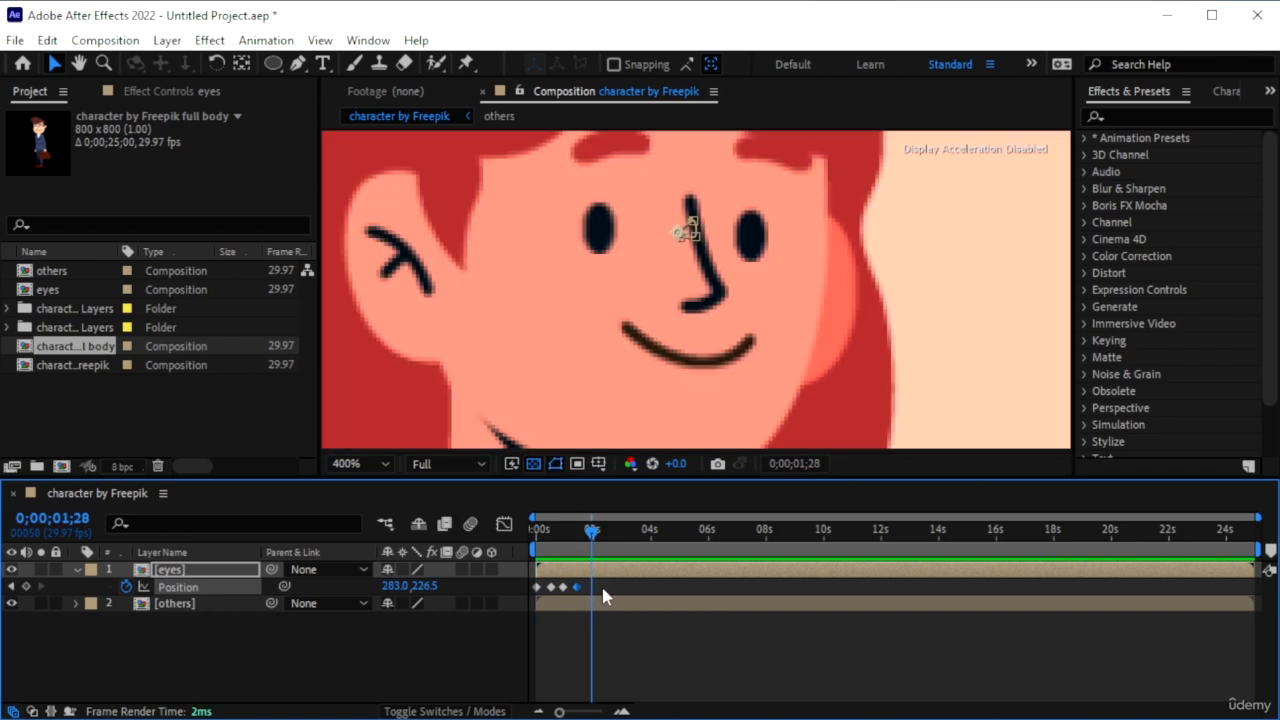
# - Spread the eyes layer's last three Position keyframes to about 0.9, 1.7 and 2.6 seconds and preview the slower motion
pyautogui.moveTo(614, 579)
pyautogui.mouseDown()
pyautogui.moveTo(546, 598)
pyautogui.moveTo(611, 588)
pyautogui.mouseUp()
pyautogui.click(618, 588)
pyautogui.click(621, 588)
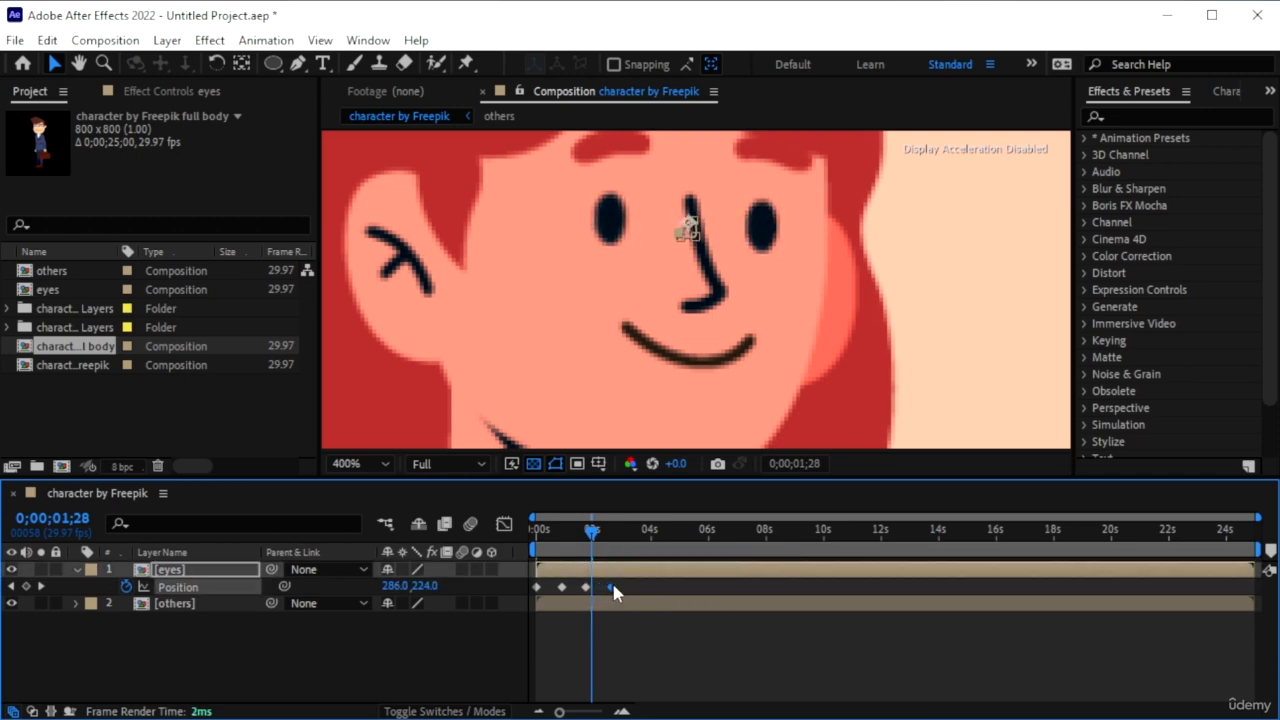
pyautogui.press('Home')
pyautogui.press('space')
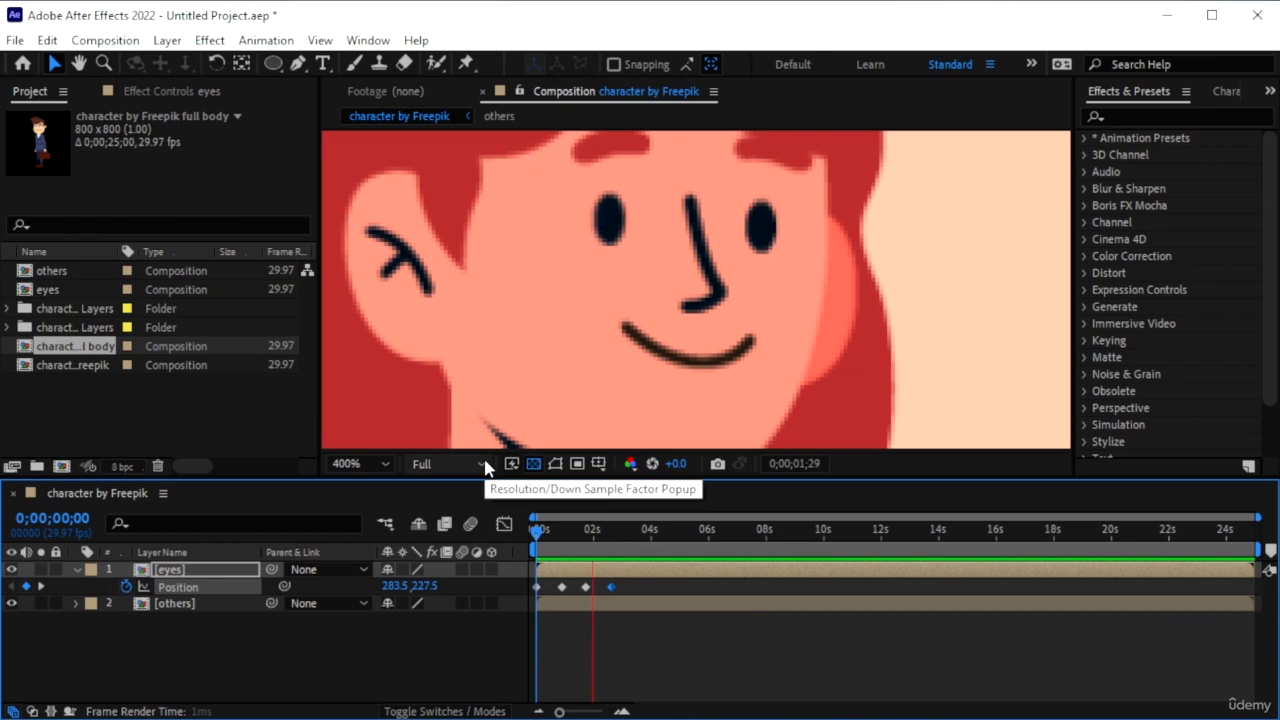
pyautogui.press('space')
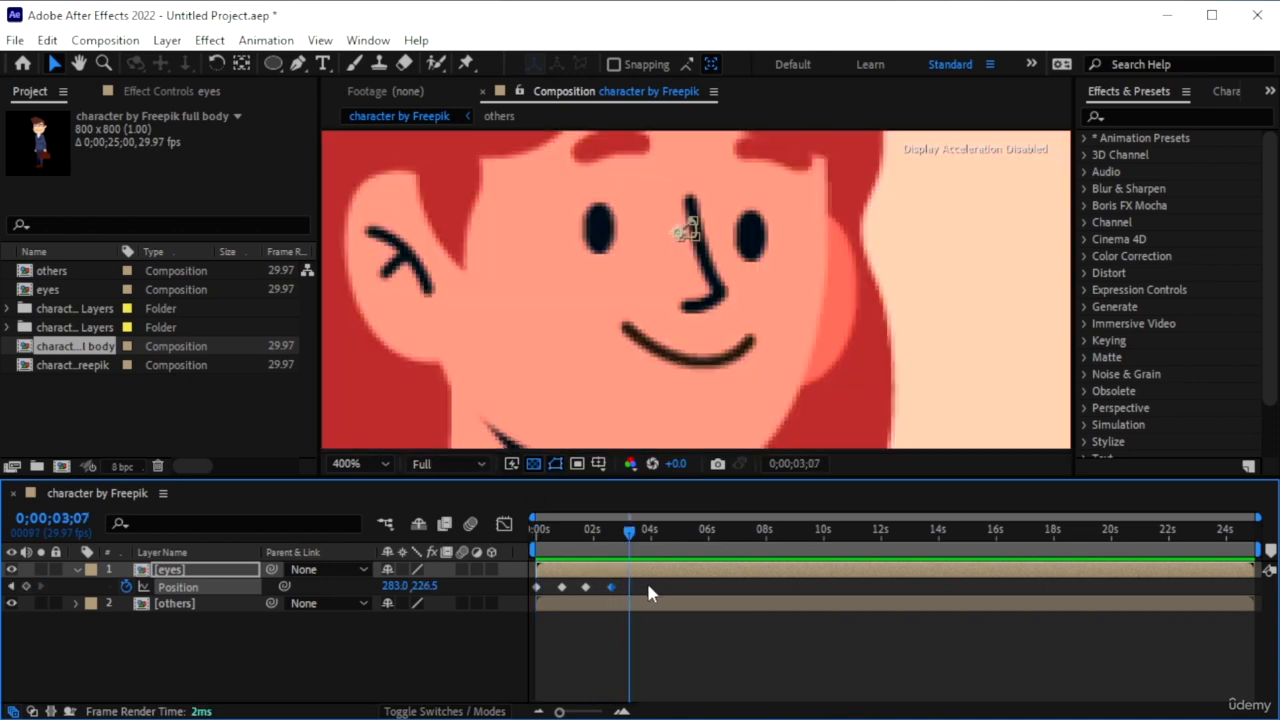
# - Apply Easy Ease to all four Position keyframes of the eyes layer and preview the animation from the start
pyautogui.moveTo(650, 583); pyautogui.dragTo(517, 595)
pyautogui.press('F9')
pyautogui.press('Home')
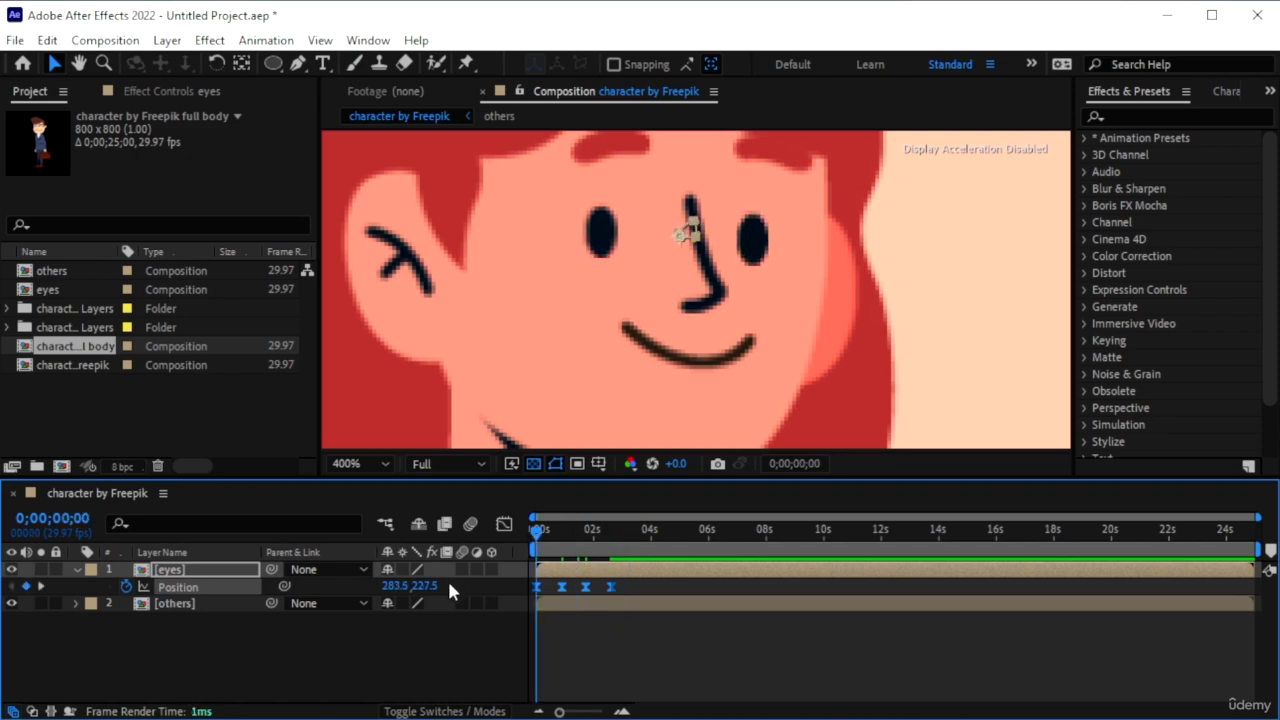
pyautogui.press('space')
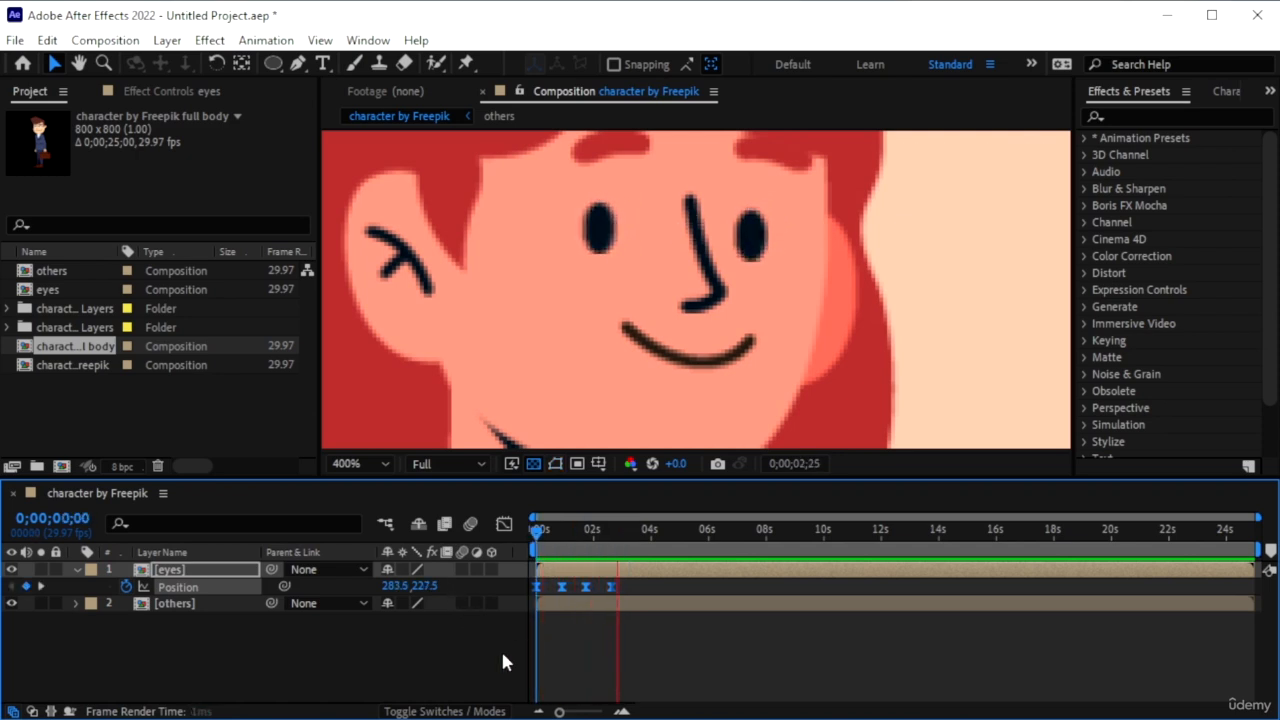
pyautogui.press('space')
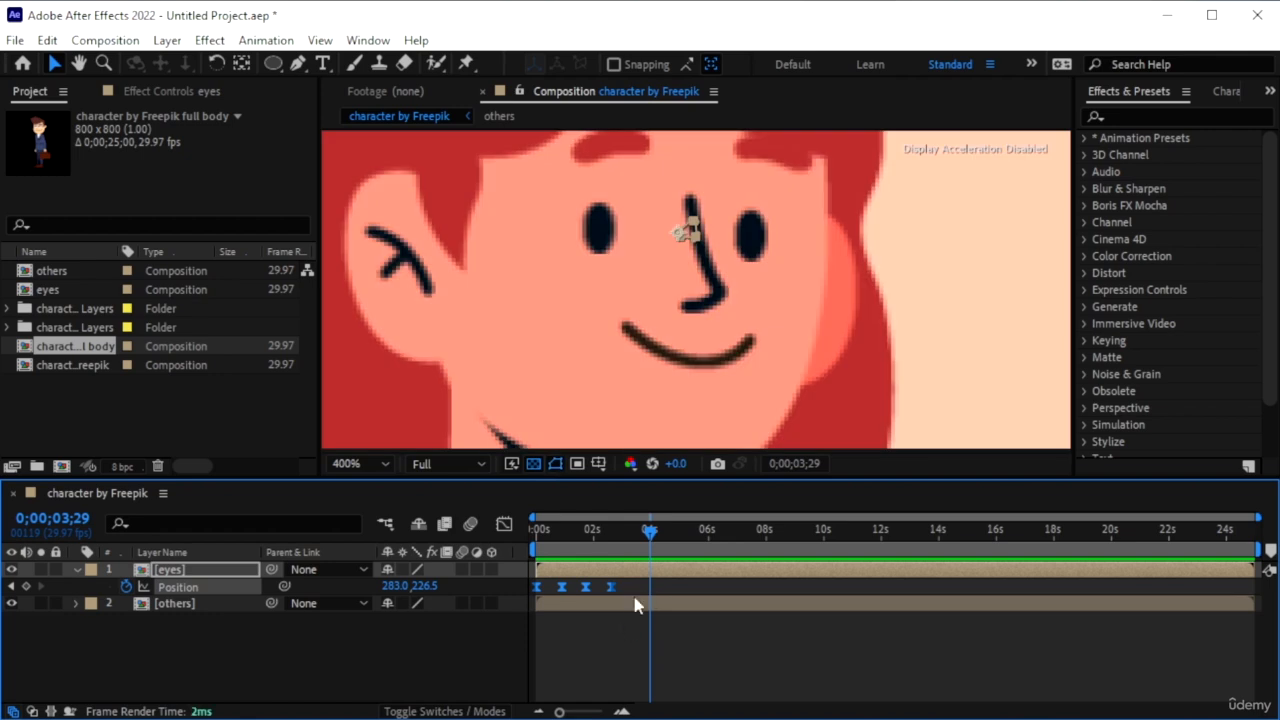
# - Copy the four eased Position keyframes, paste them at 0;00;03;15 and 0;00;06;22, and shift the last pasted set slightly to the right in time
pyautogui.moveTo(635, 590); pyautogui.dragTo(540, 606)
pyautogui.moveTo(652, 540); pyautogui.dragTo(640, 540)
pyautogui.hotkey('ctrl', 'v')
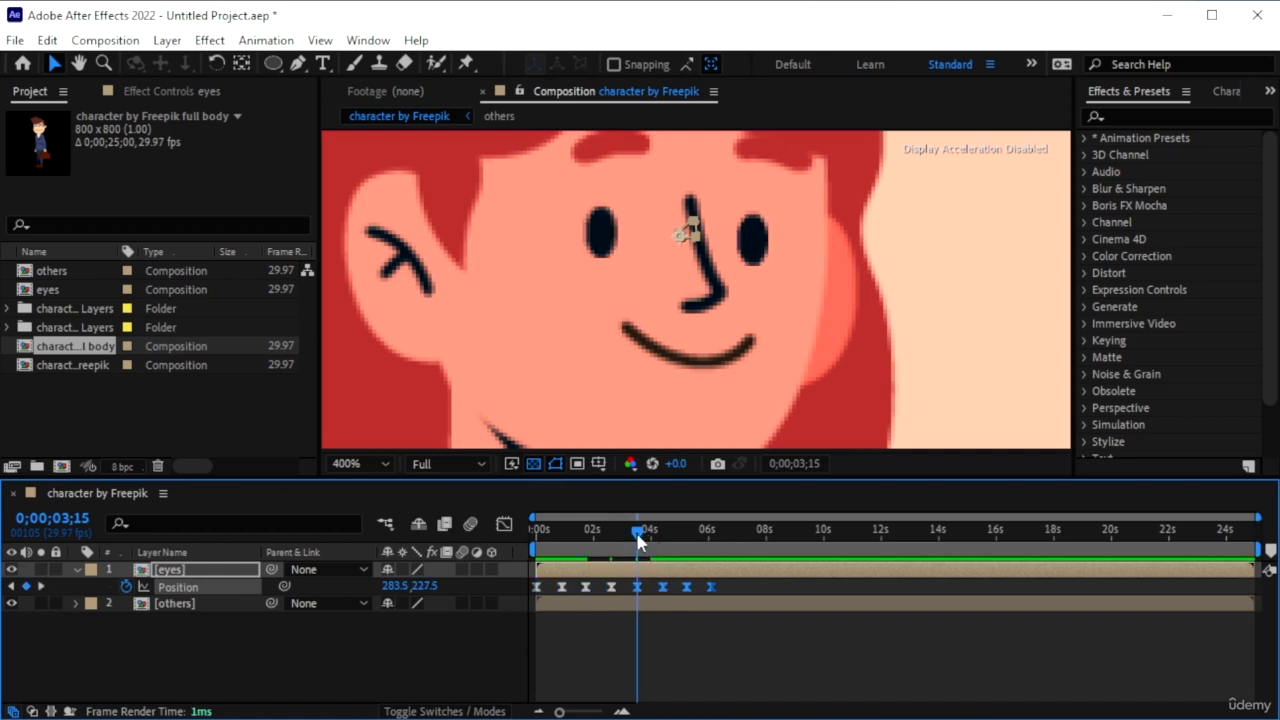
pyautogui.moveTo(638, 540); pyautogui.dragTo(730, 562)
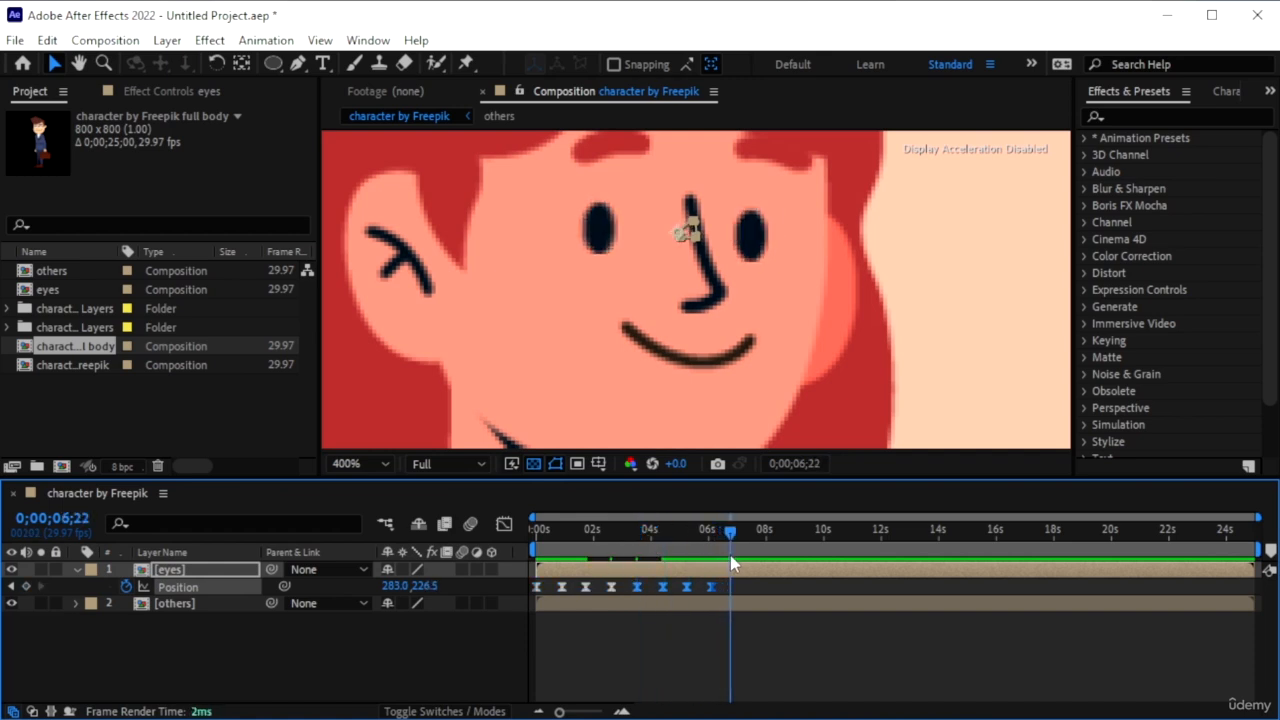
pyautogui.hotkey('ctrl', 'v')
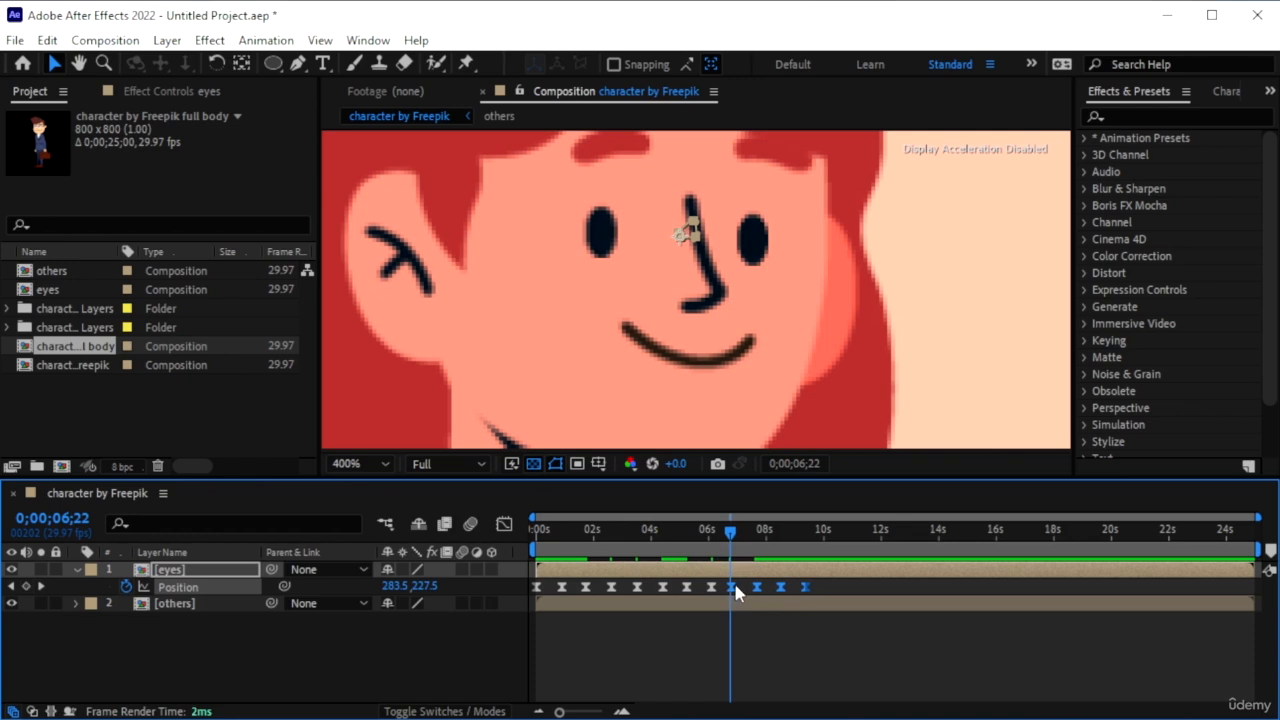
pyautogui.moveTo(735, 586); pyautogui.dragTo(739, 586)
# - Play the repeated eye movement from the start with the character's head and shoulders in view
pyautogui.moveTo(731, 532); pyautogui.dragTo(457, 550)
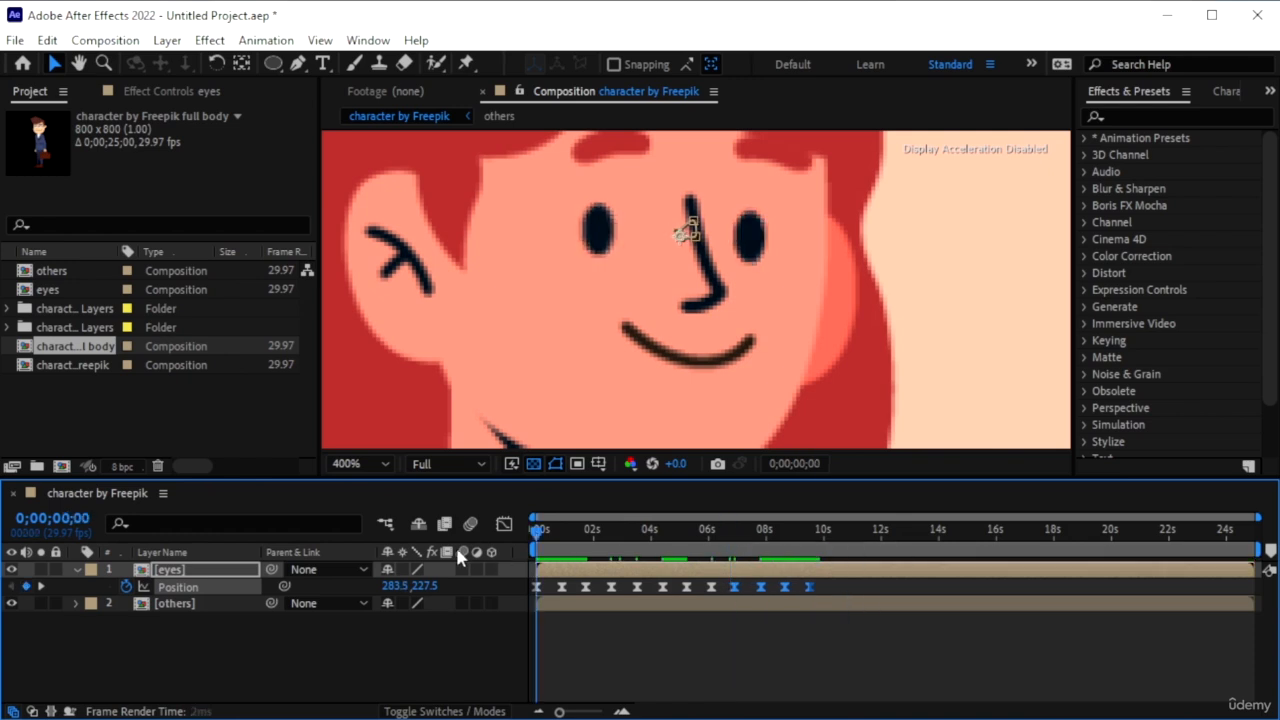
pyautogui.press('space')
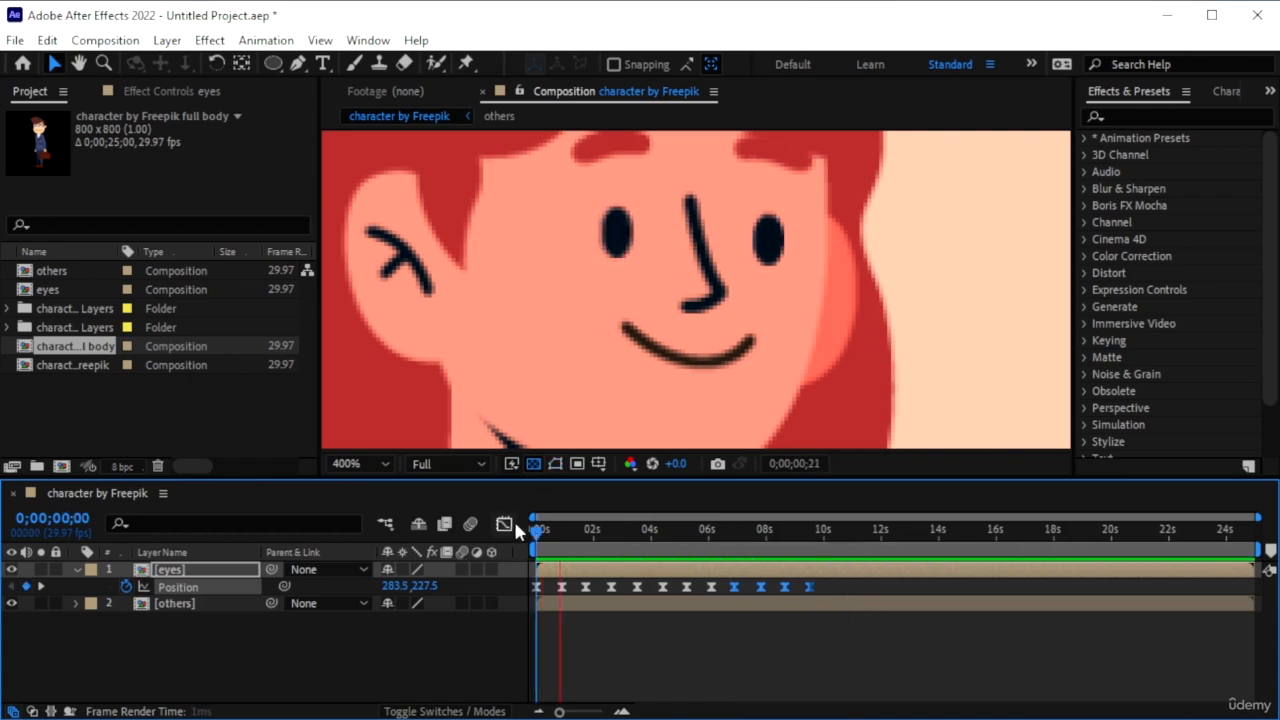
pyautogui.scroll(-1, 739, 315)
pyautogui.scroll(-1, 735, 345)
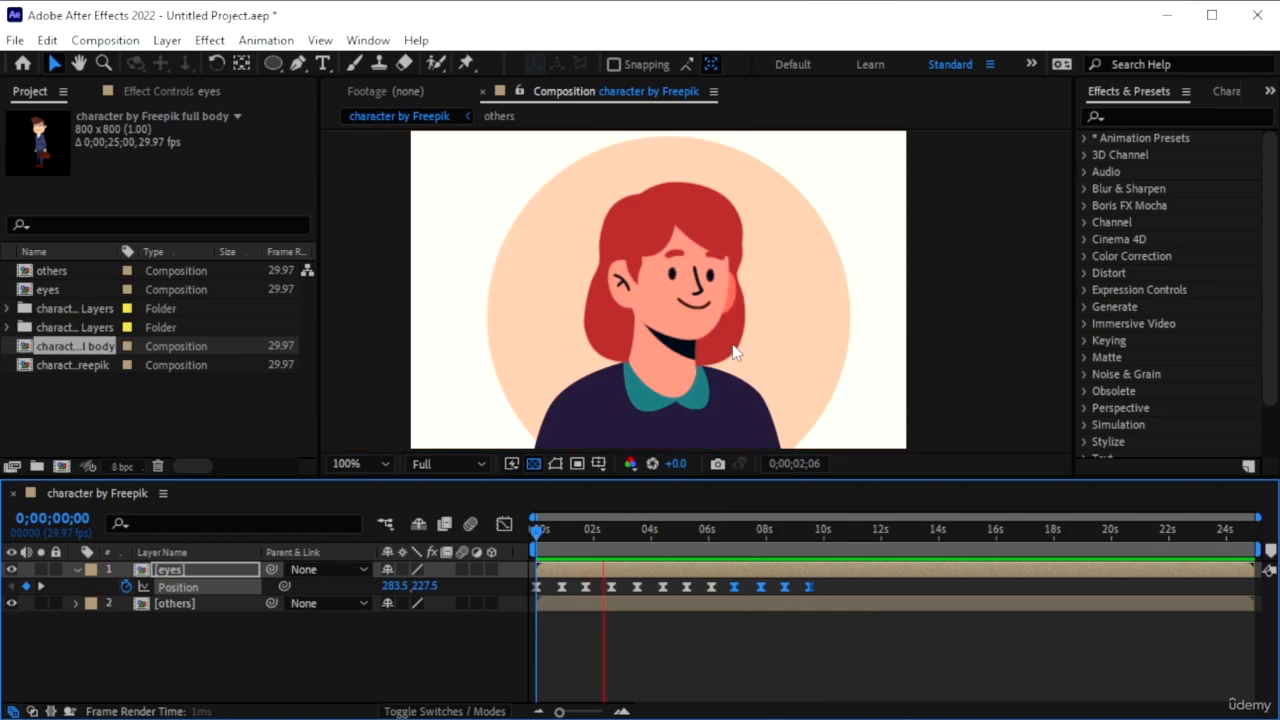
pyautogui.scroll(-1, 733, 350)
pyautogui.scroll(1, 745, 370)
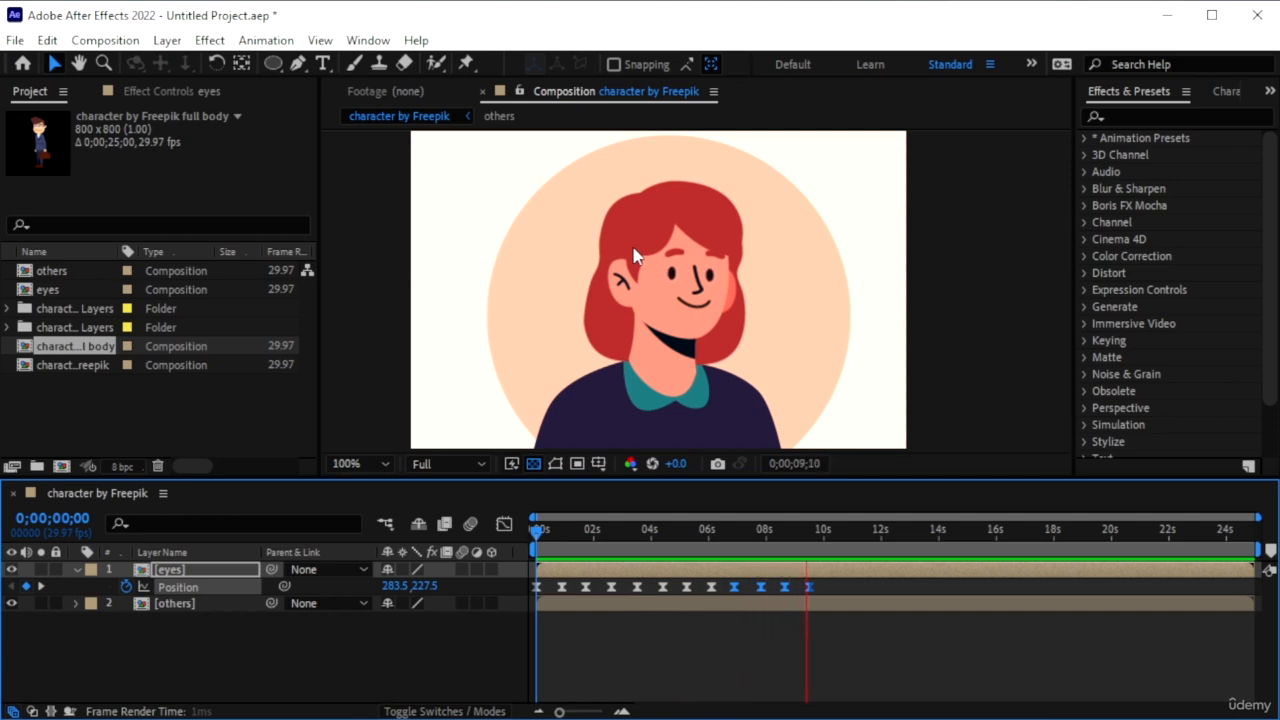
pyautogui.press('space')
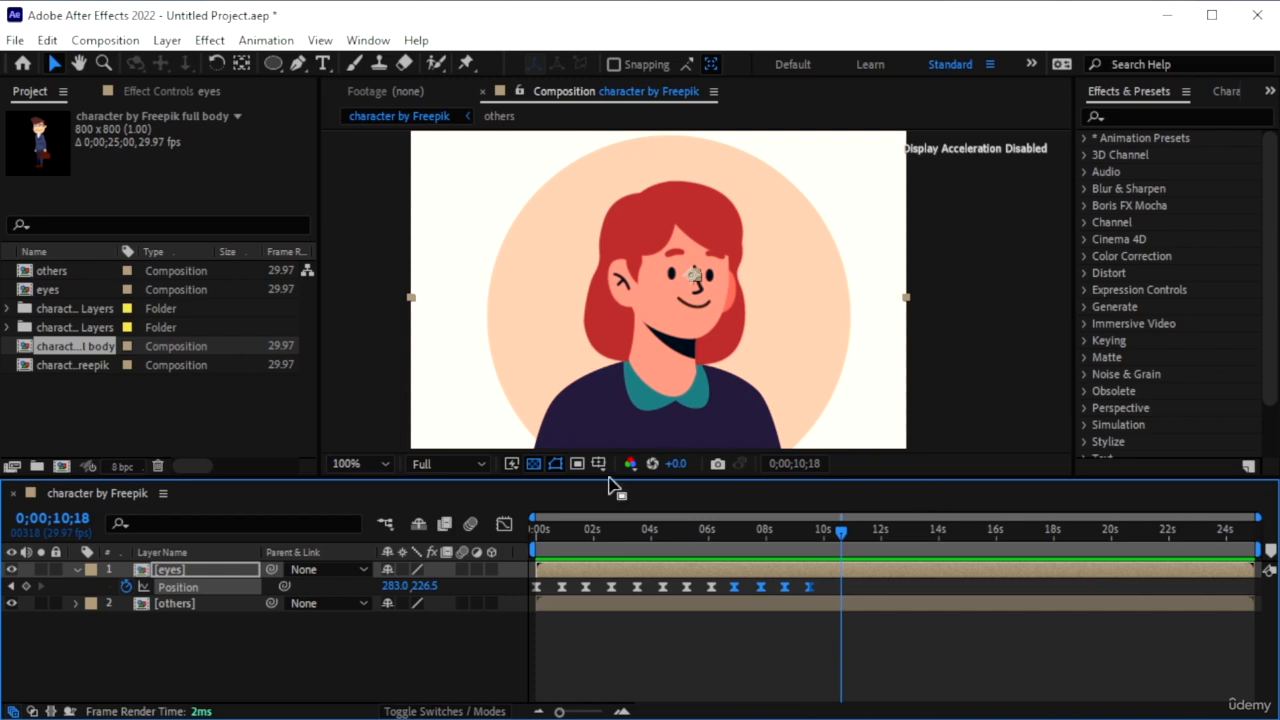
# - Collapse the eyes layer's keyframes and draw a white rectangle shape across the forehead just above the eyes on a new layer
pyautogui.click(169, 621)
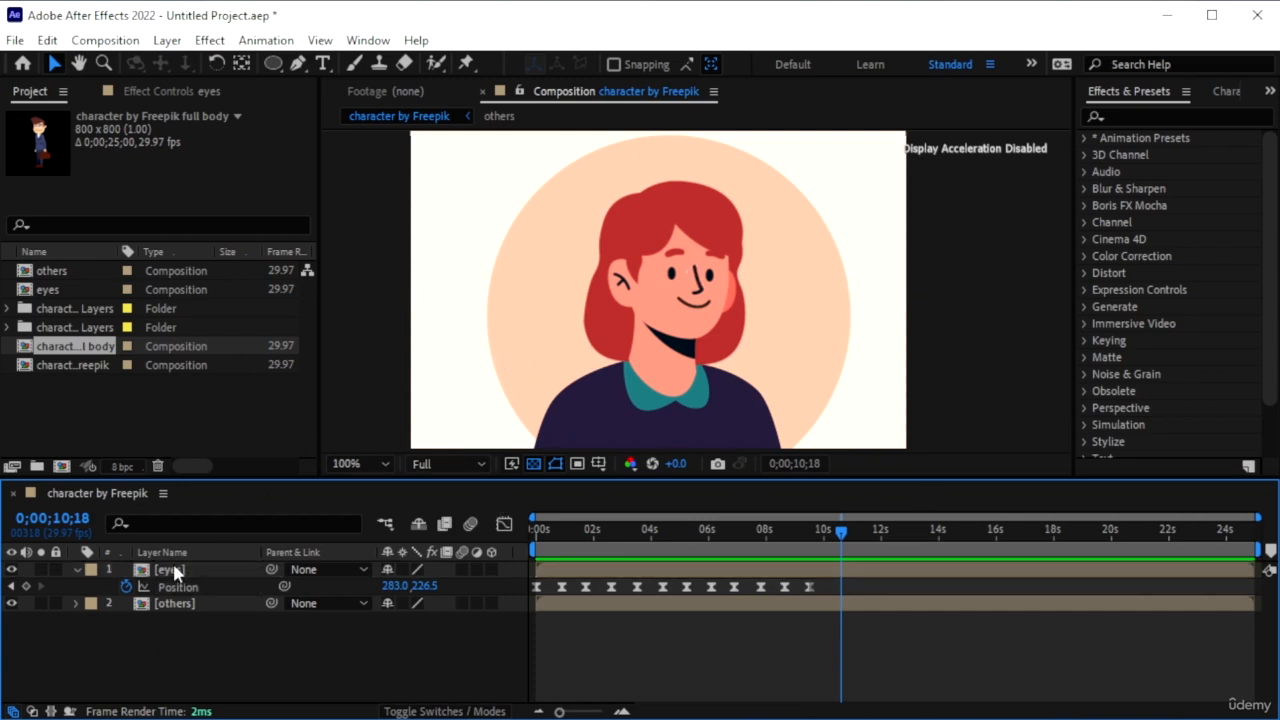
pyautogui.click(174, 566)
pyautogui.press('u')
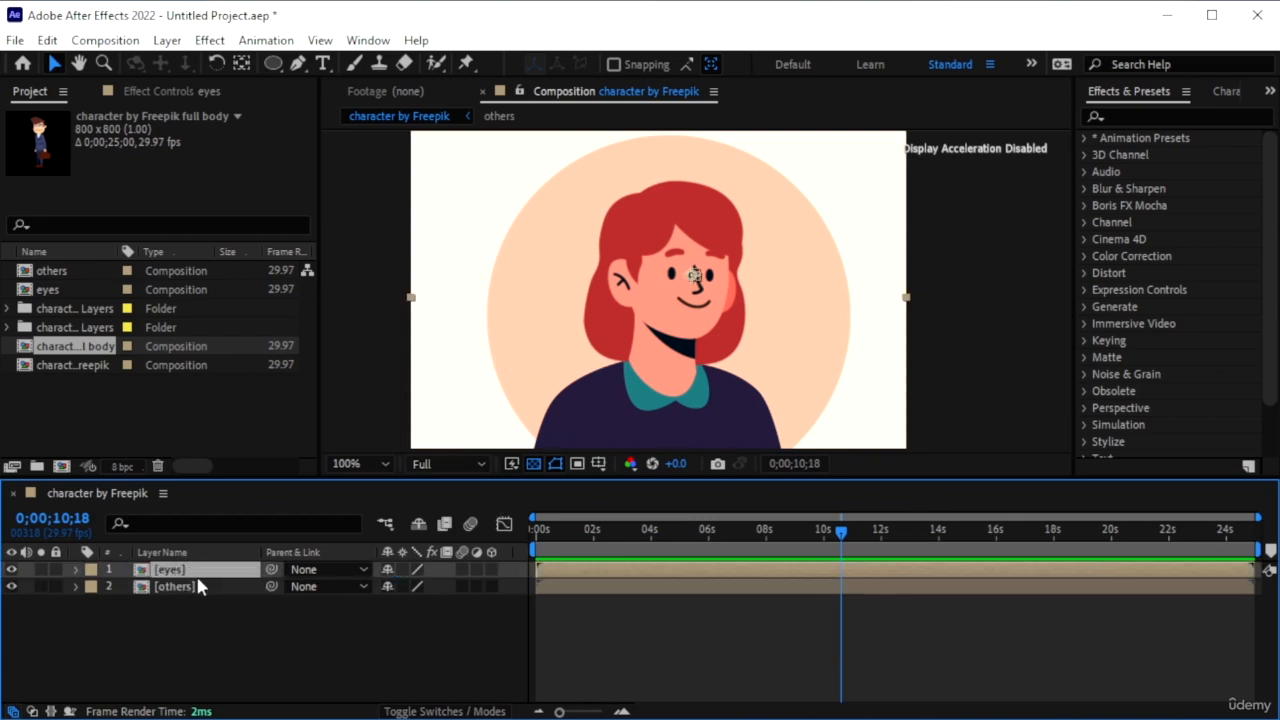
pyautogui.click(200, 651)
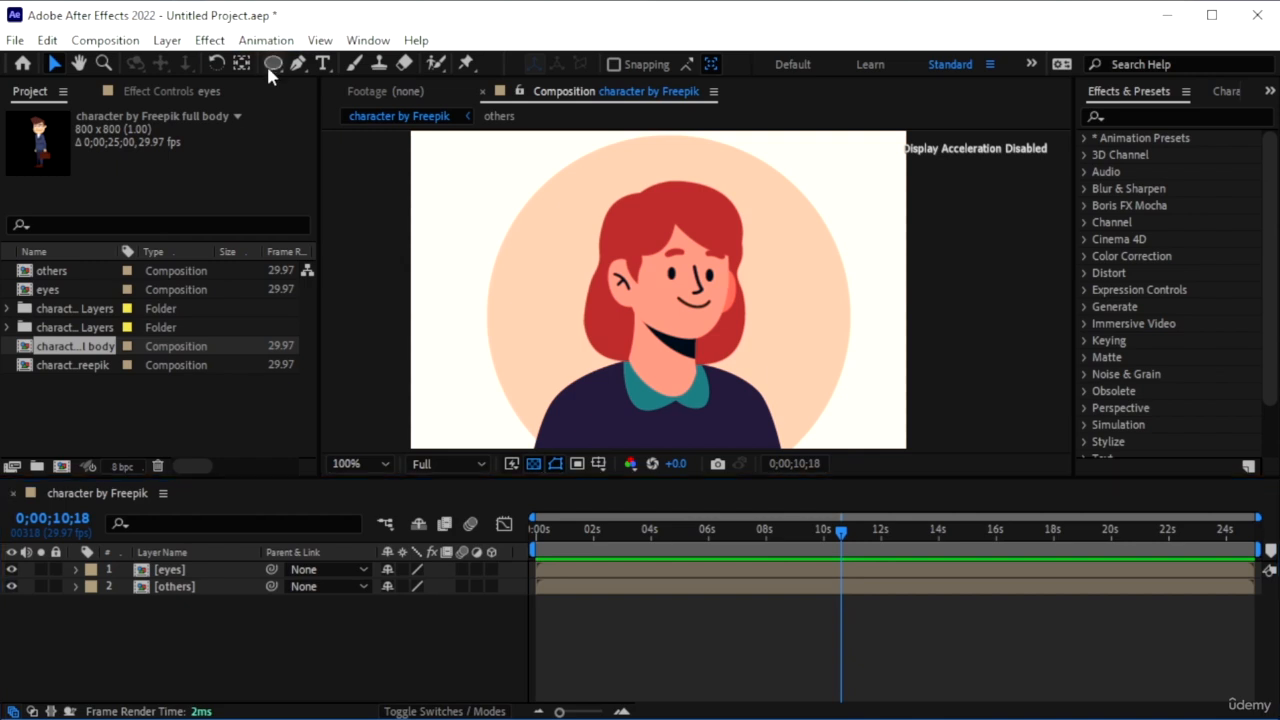
pyautogui.moveTo(266, 63); pyautogui.dragTo(368, 59)
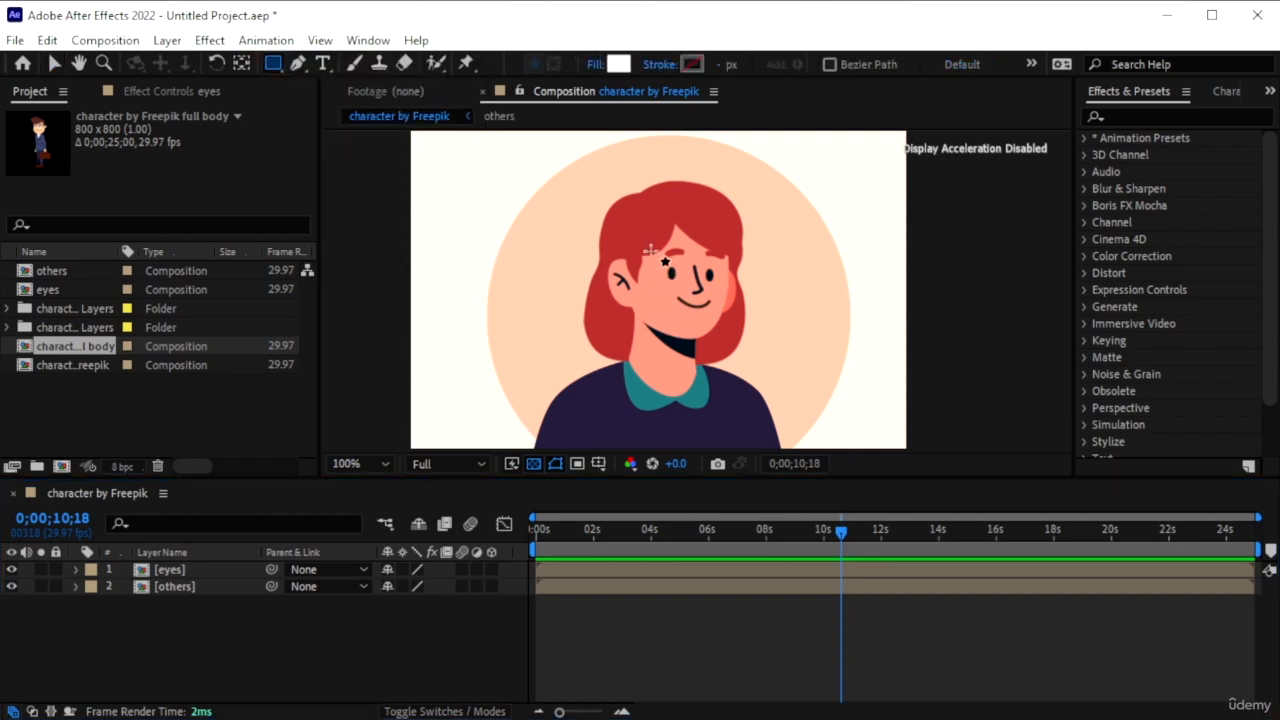
pyautogui.moveTo(638, 233); pyautogui.dragTo(741, 262)
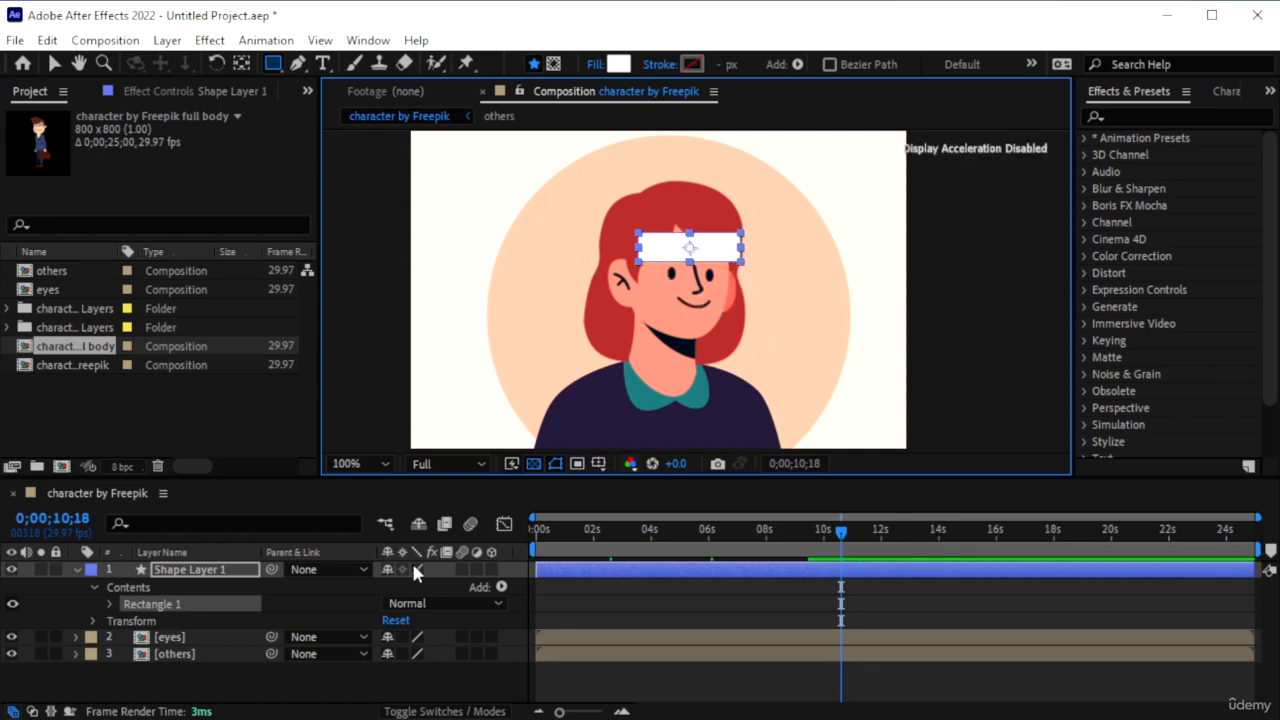
# - Rename the rectangle's shape layer to "blink" and return to the start of the composition
pyautogui.rightClick(205, 572)
pyautogui.click(320, 684)
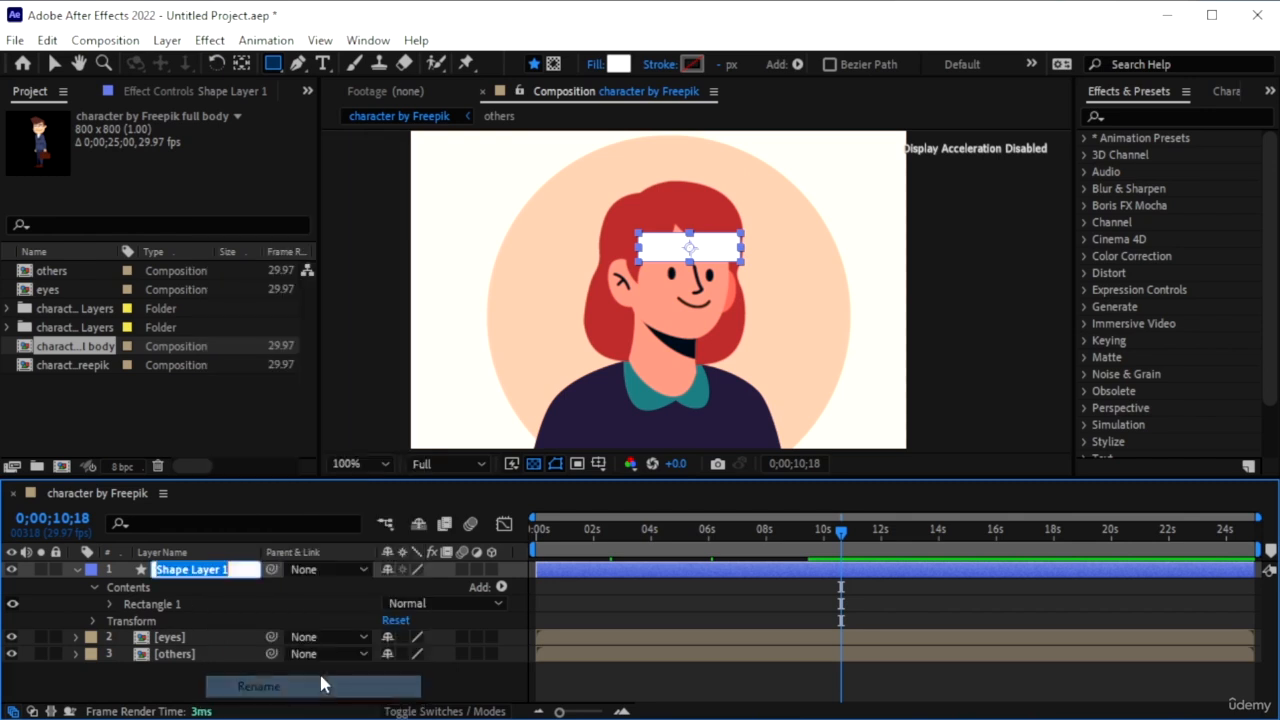
pyautogui.write('blink')
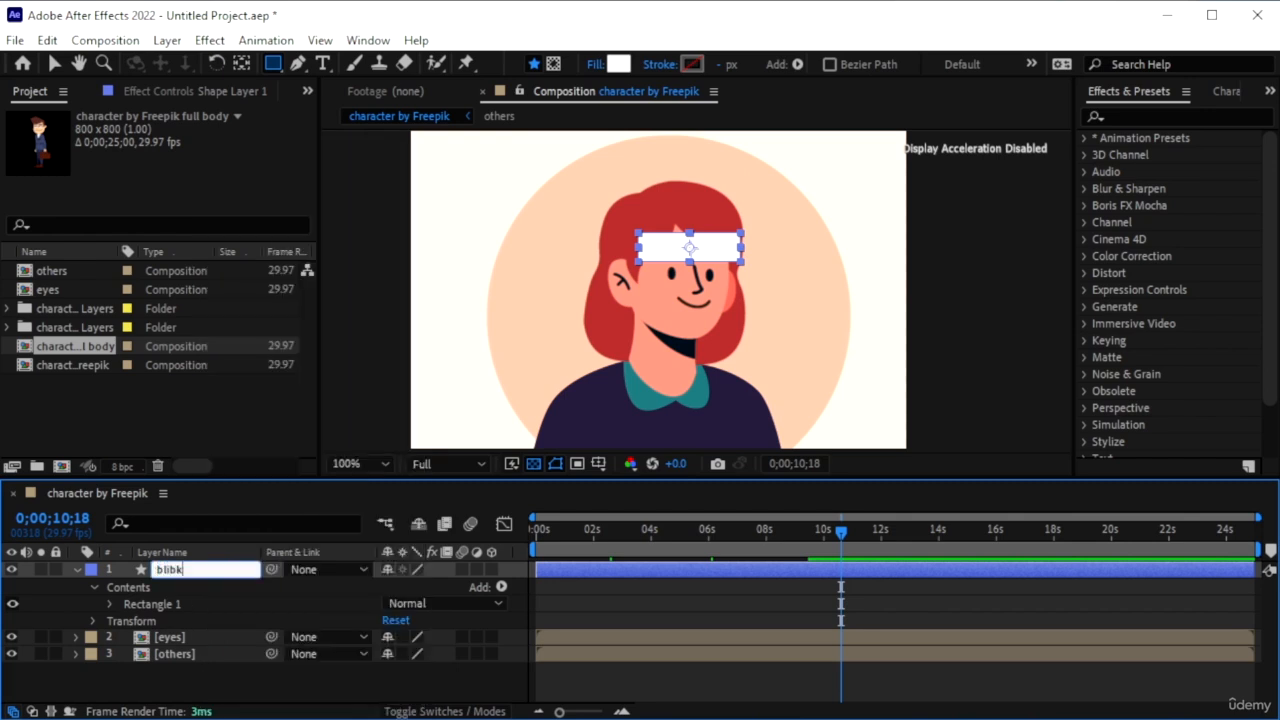
pyautogui.press('Return')
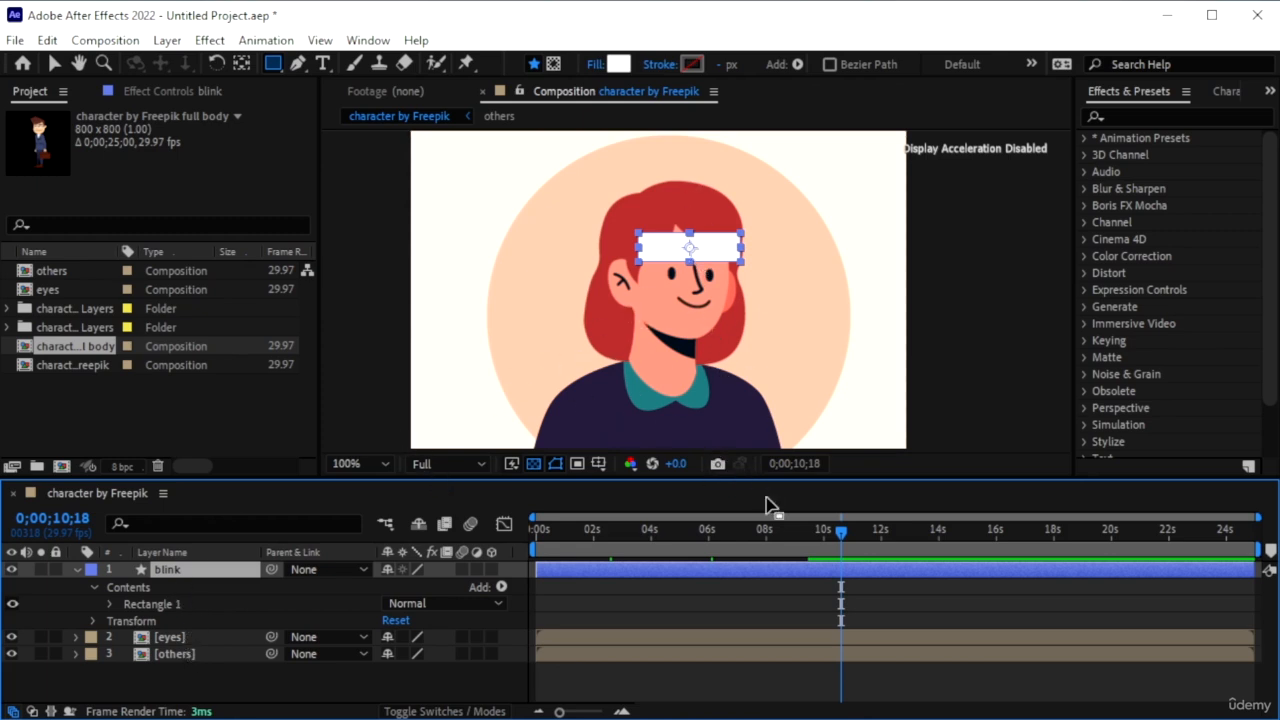
pyautogui.moveTo(843, 540); pyautogui.dragTo(511, 576)
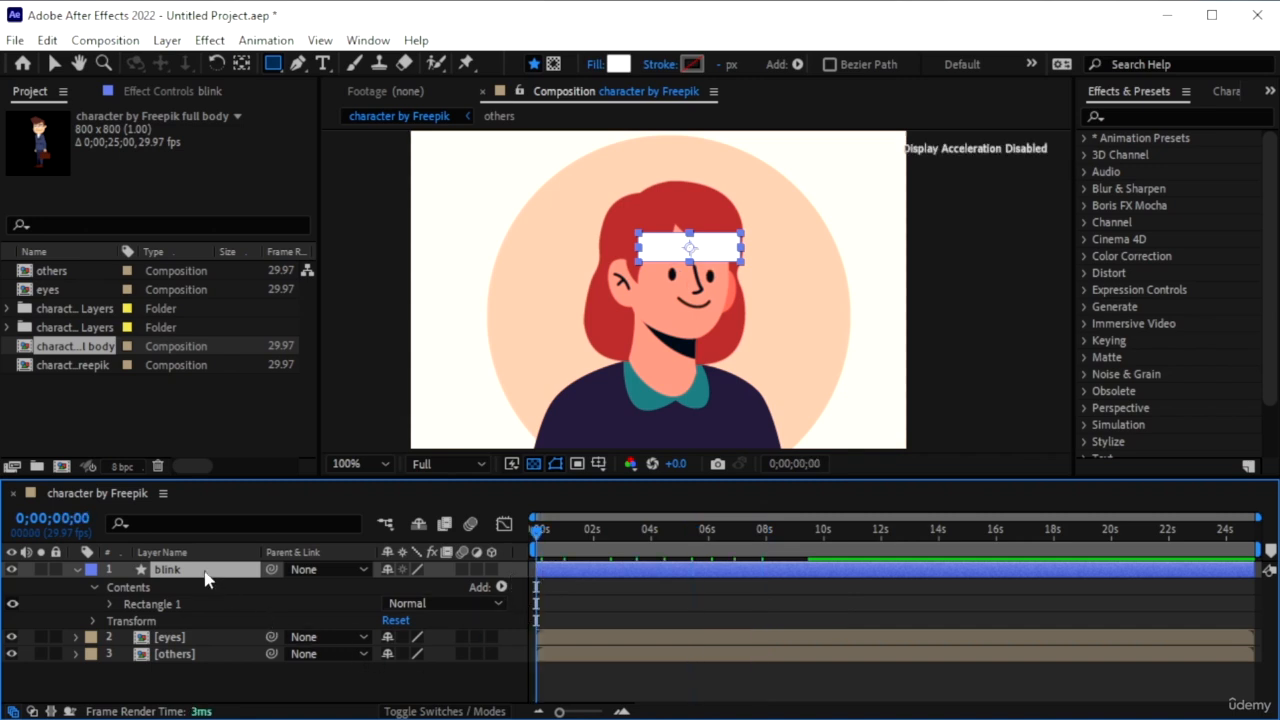
# - Show the eyes layer's keyframes and add a Position keyframe to the blink layer at 0;00;01;15
pyautogui.press('p')
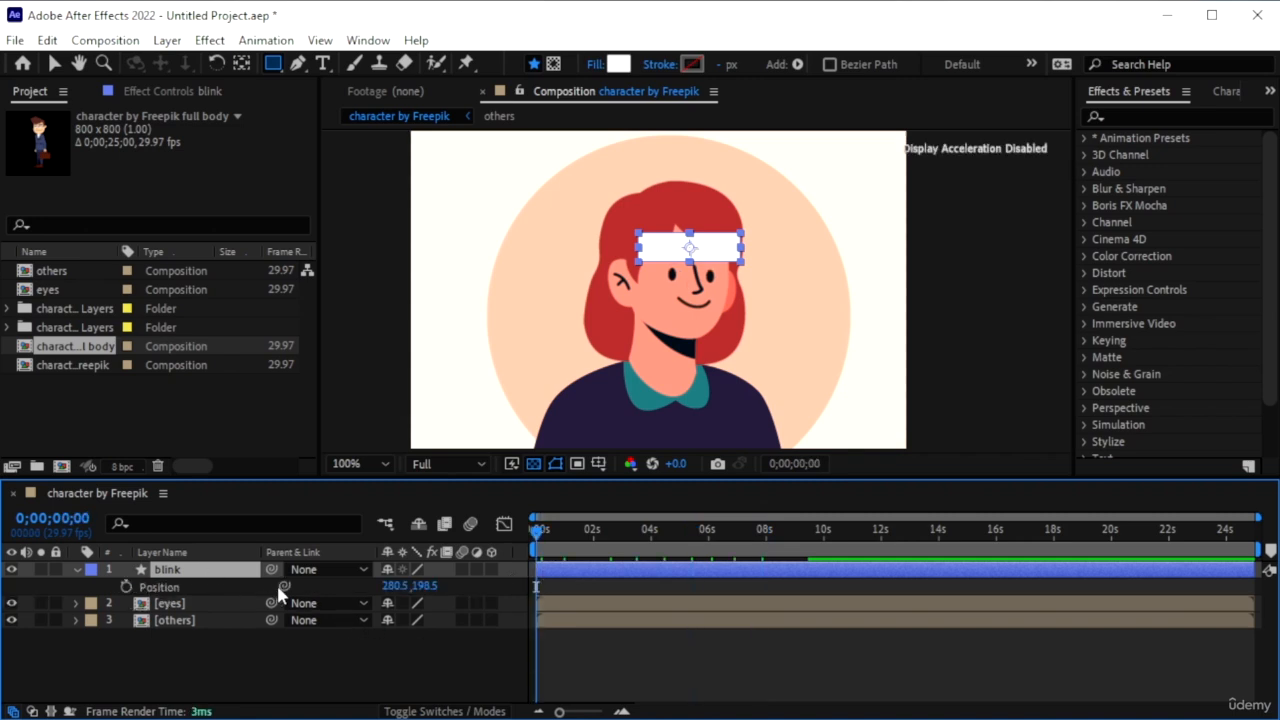
pyautogui.moveTo(571, 530); pyautogui.dragTo(585, 535)
pyautogui.click(583, 606)
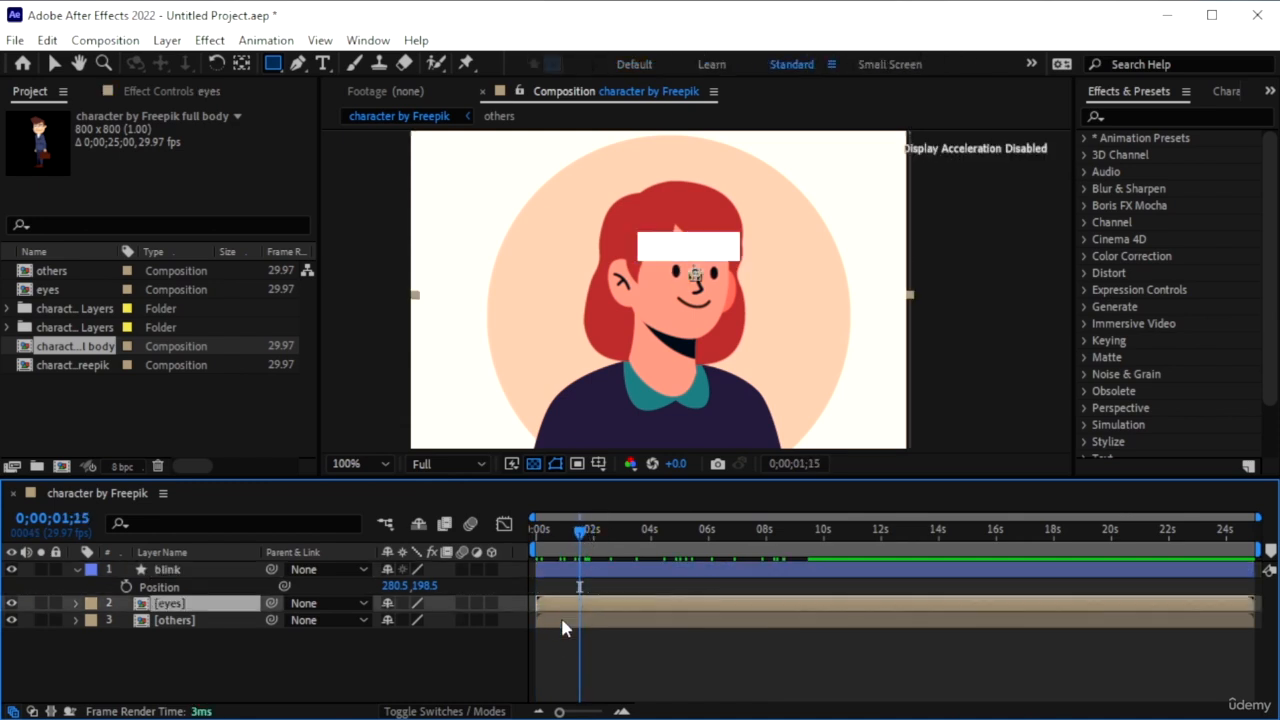
pyautogui.press('u')
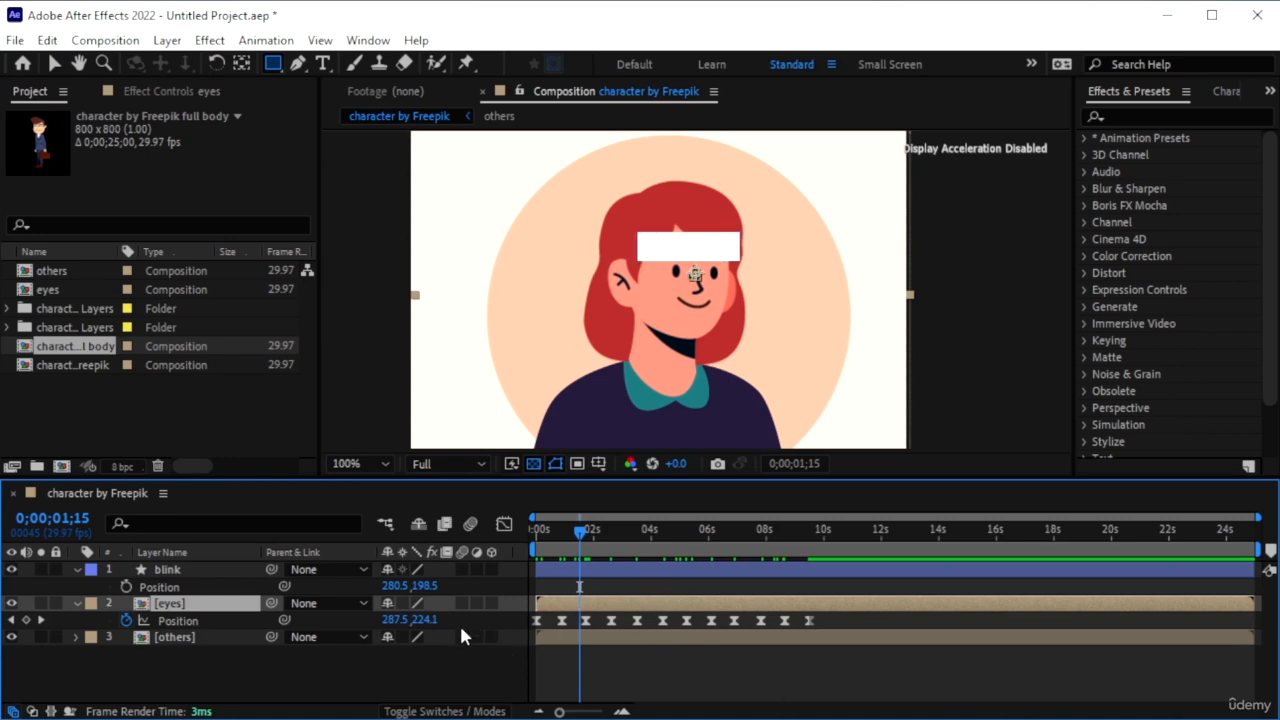
pyautogui.click(126, 587)
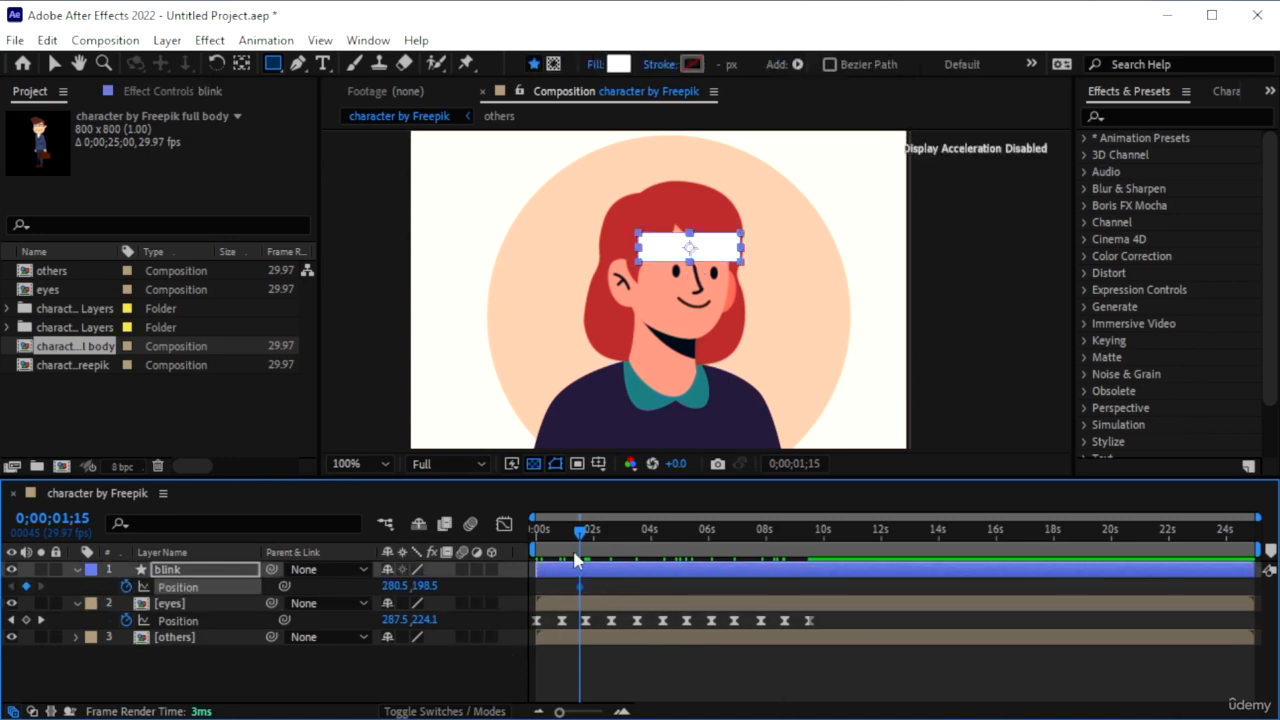
# - Lower the blink rectangle over the eyes to Y 221.5 at 0;00;01;28 and raise it back to Y 198.5 at 0;00;02;13
pyautogui.moveTo(587, 535); pyautogui.dragTo(594, 535)
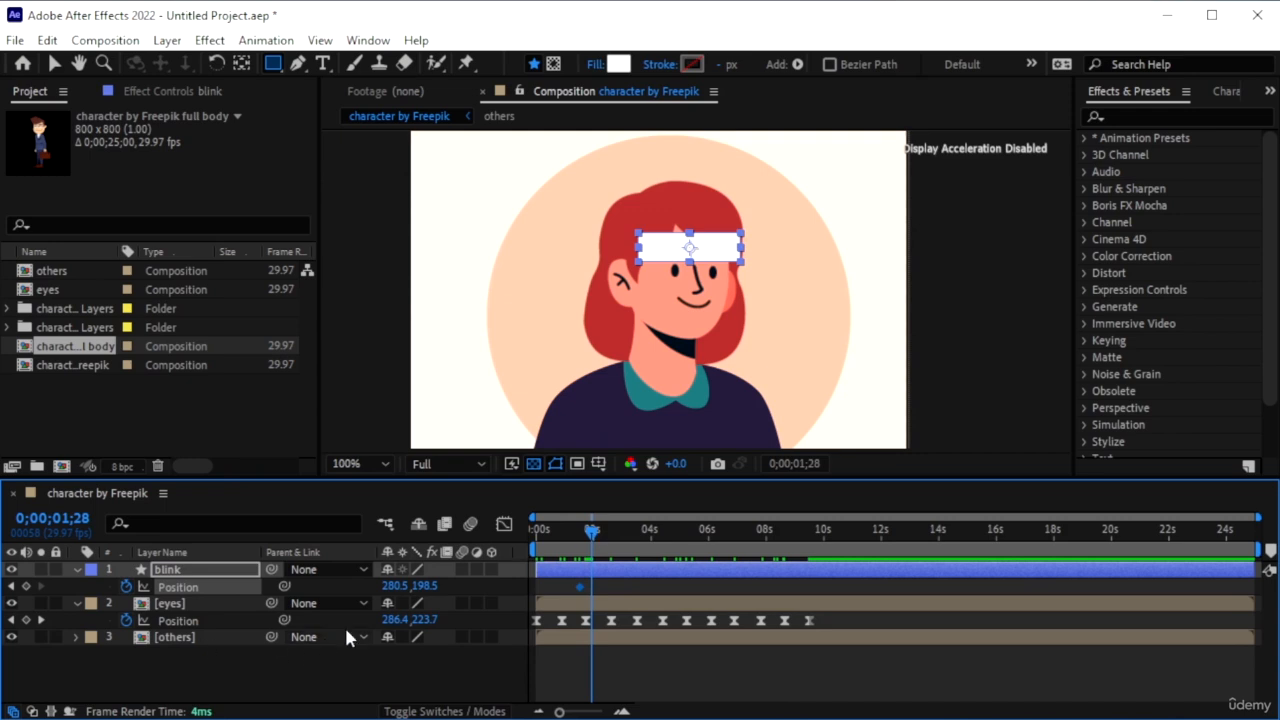
pyautogui.moveTo(424, 586); pyautogui.dragTo(450, 584)
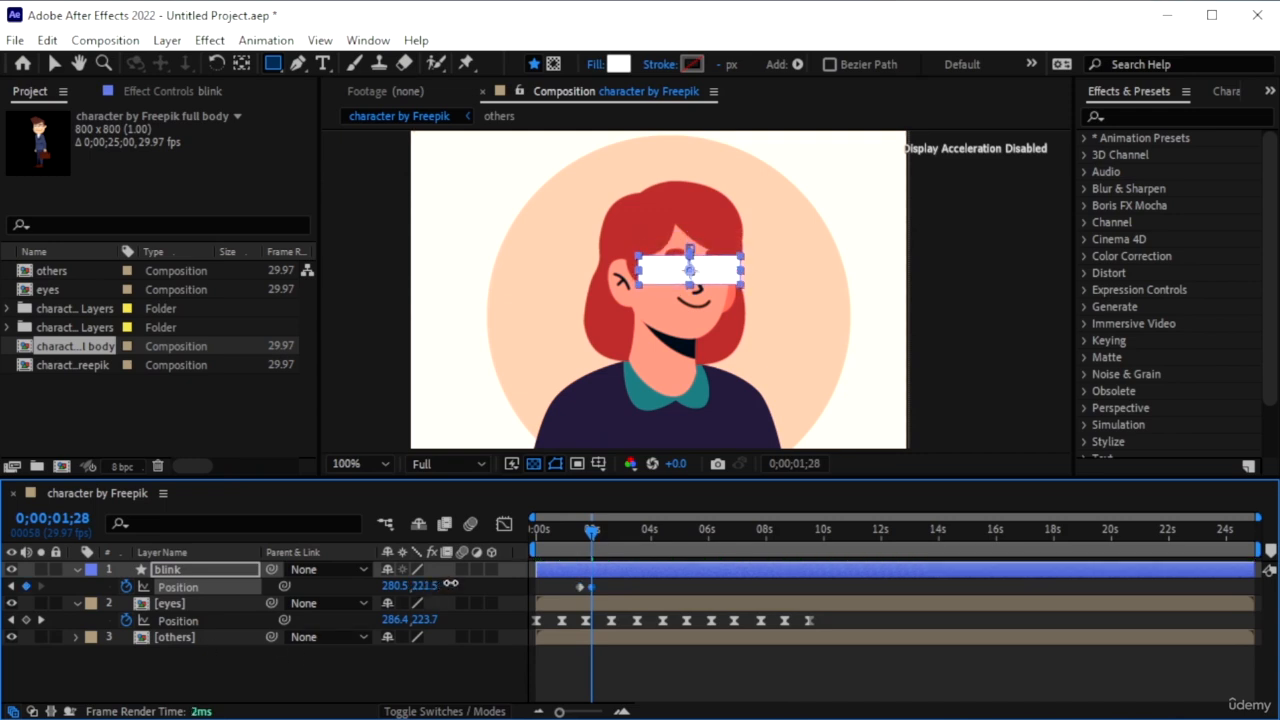
pyautogui.moveTo(593, 532); pyautogui.dragTo(612, 541)
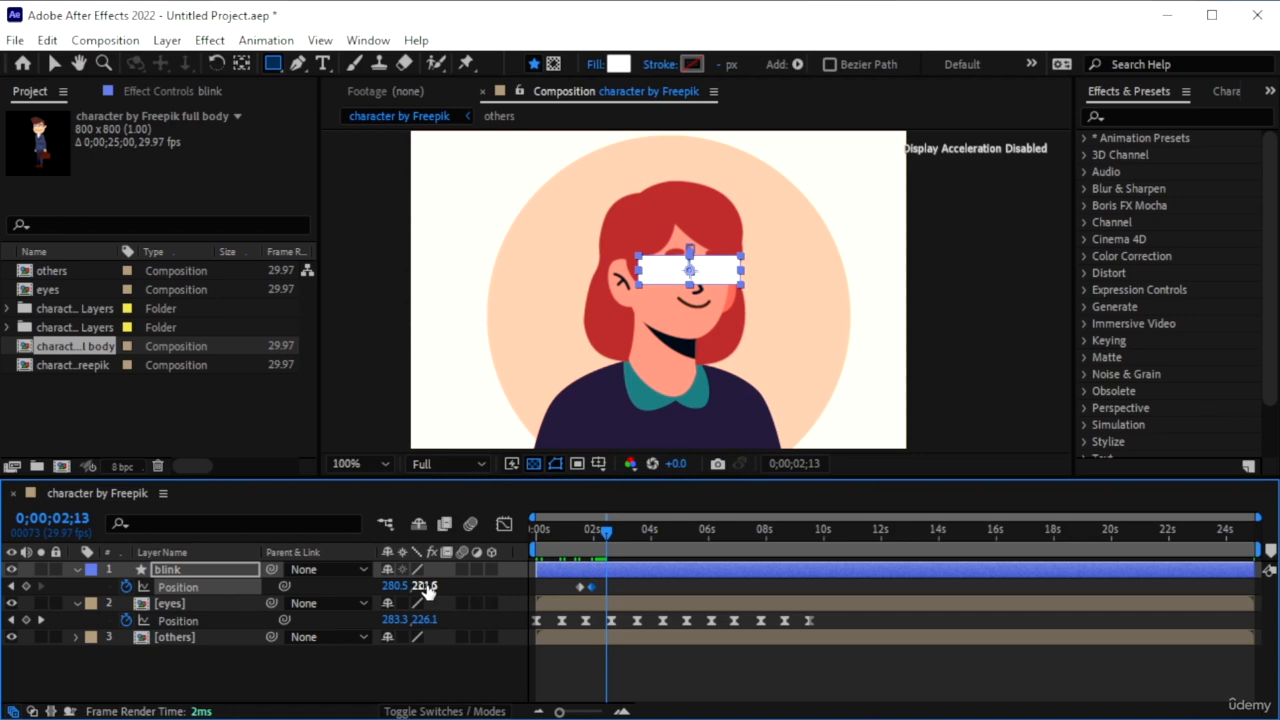
pyautogui.moveTo(425, 590); pyautogui.dragTo(450, 590)
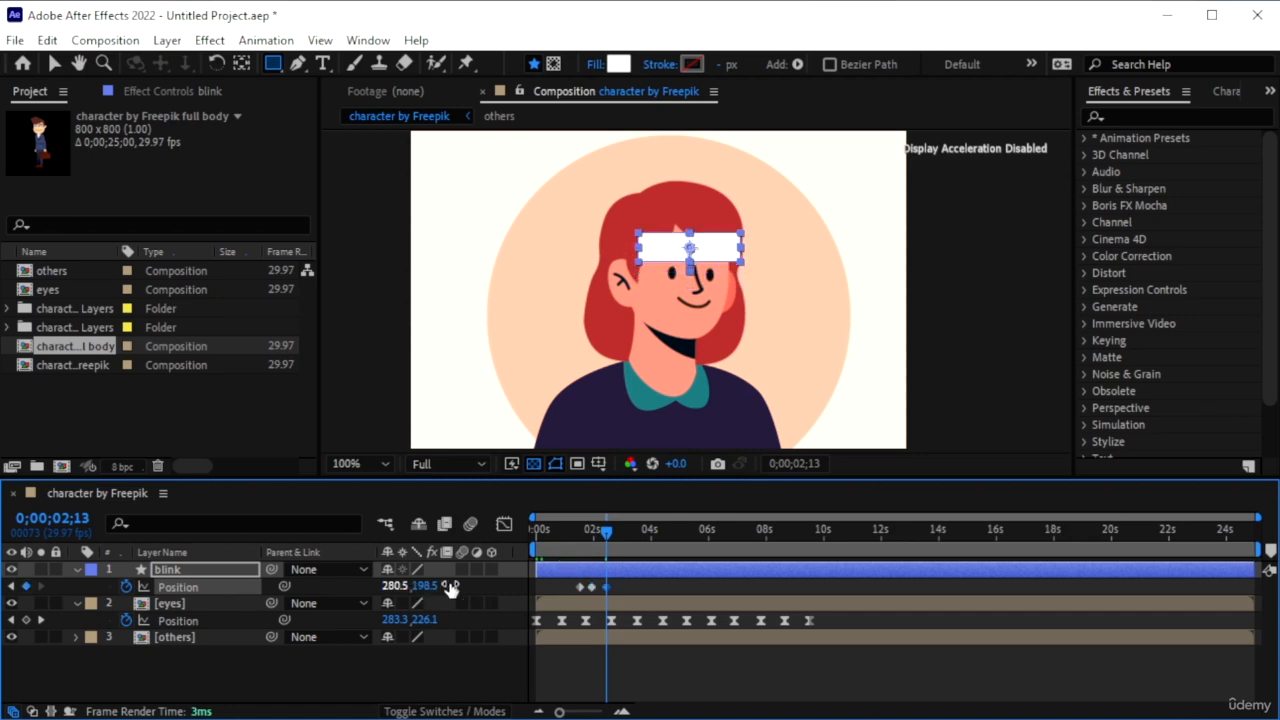
# - Easy ease the blink layer's three Position keyframes and paste copies of them just before 0;00;05;00 and at 0;00;07;19
pyautogui.moveTo(609, 536); pyautogui.dragTo(555, 603)
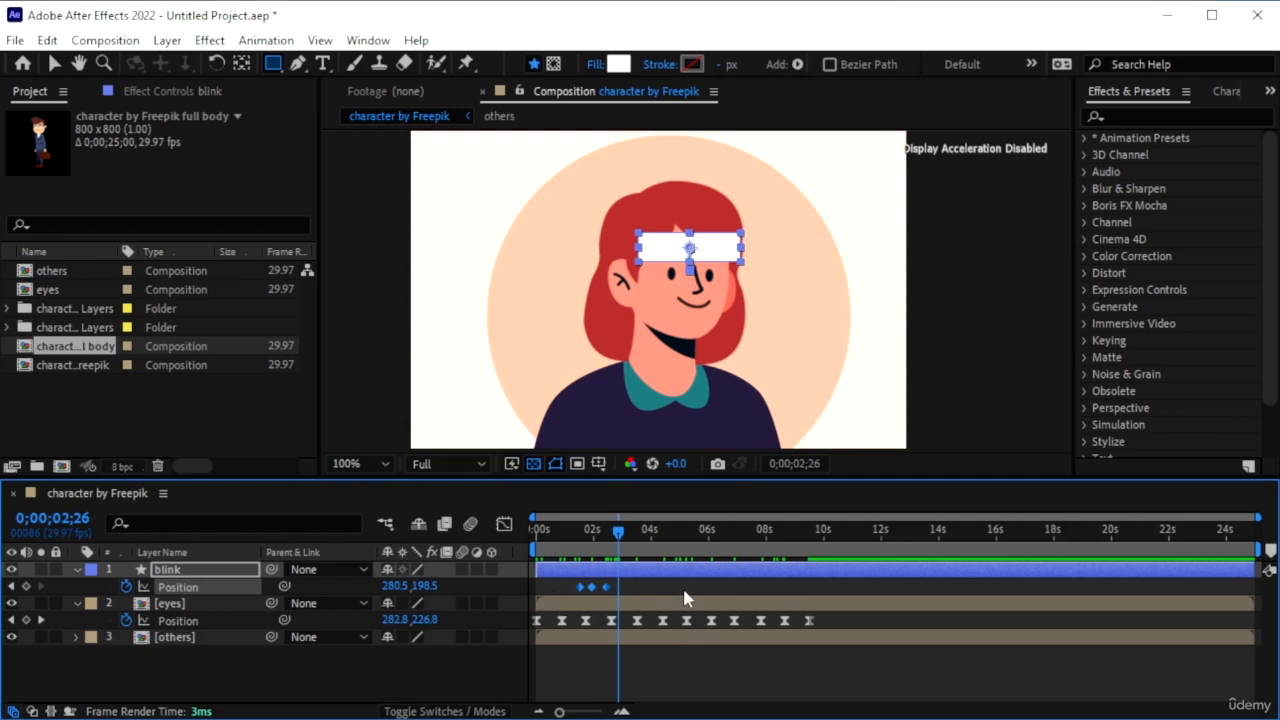
pyautogui.moveTo(651, 530); pyautogui.dragTo(685, 540)
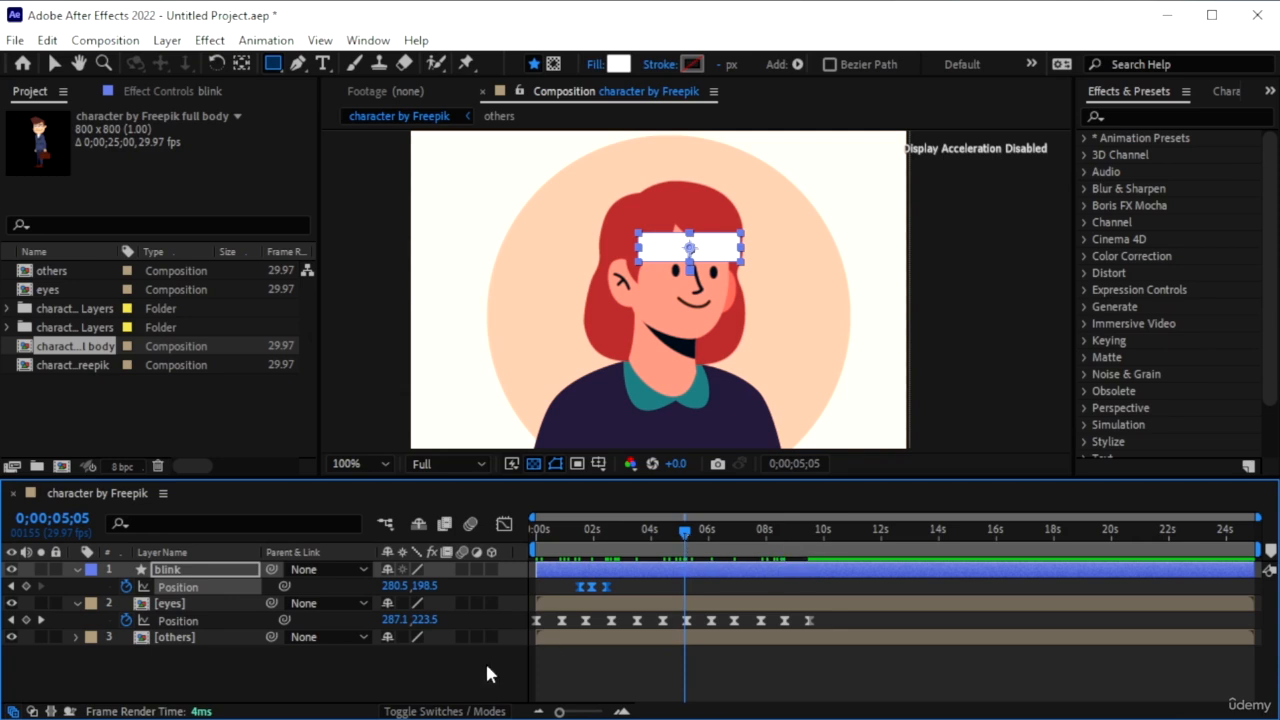
pyautogui.moveTo(690, 540); pyautogui.dragTo(760, 552)
pyautogui.hotkey('ctrl', 'v')
pyautogui.hotkey('ctrl', 'v')
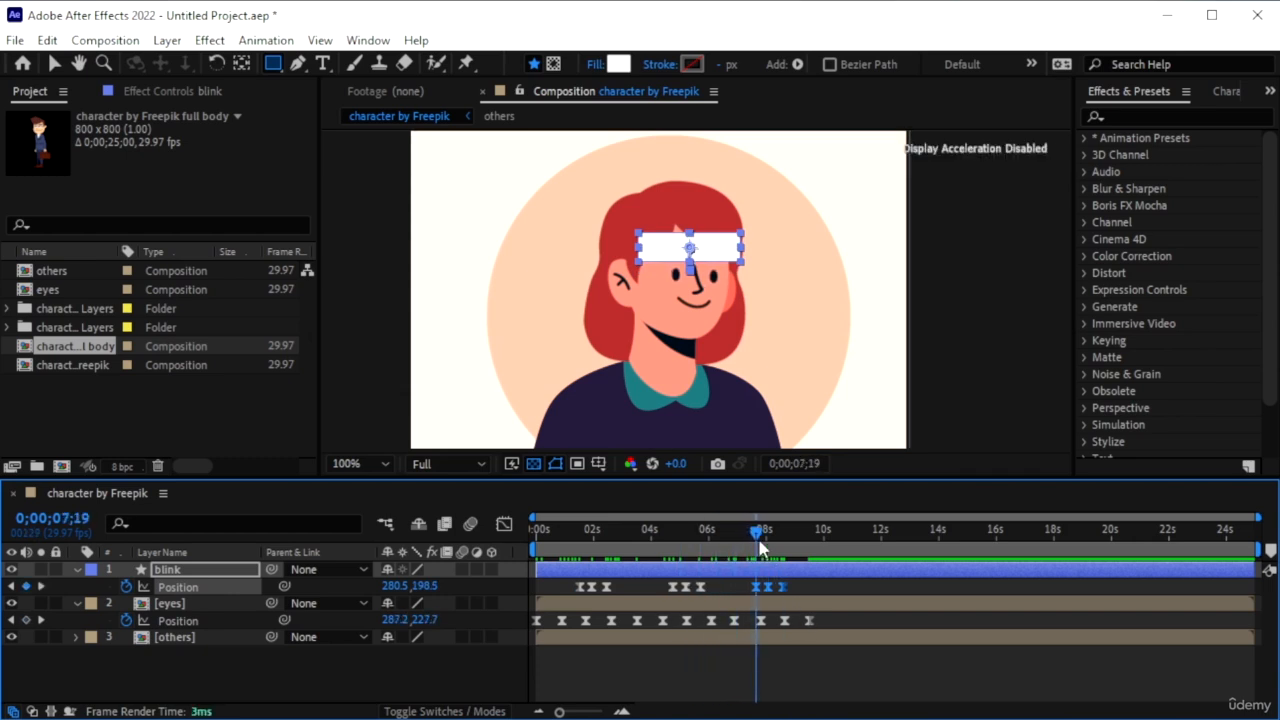
# - End the work area at 0;00;09;10 and play the rectangle's blink movement from the start
pyautogui.press('Home')
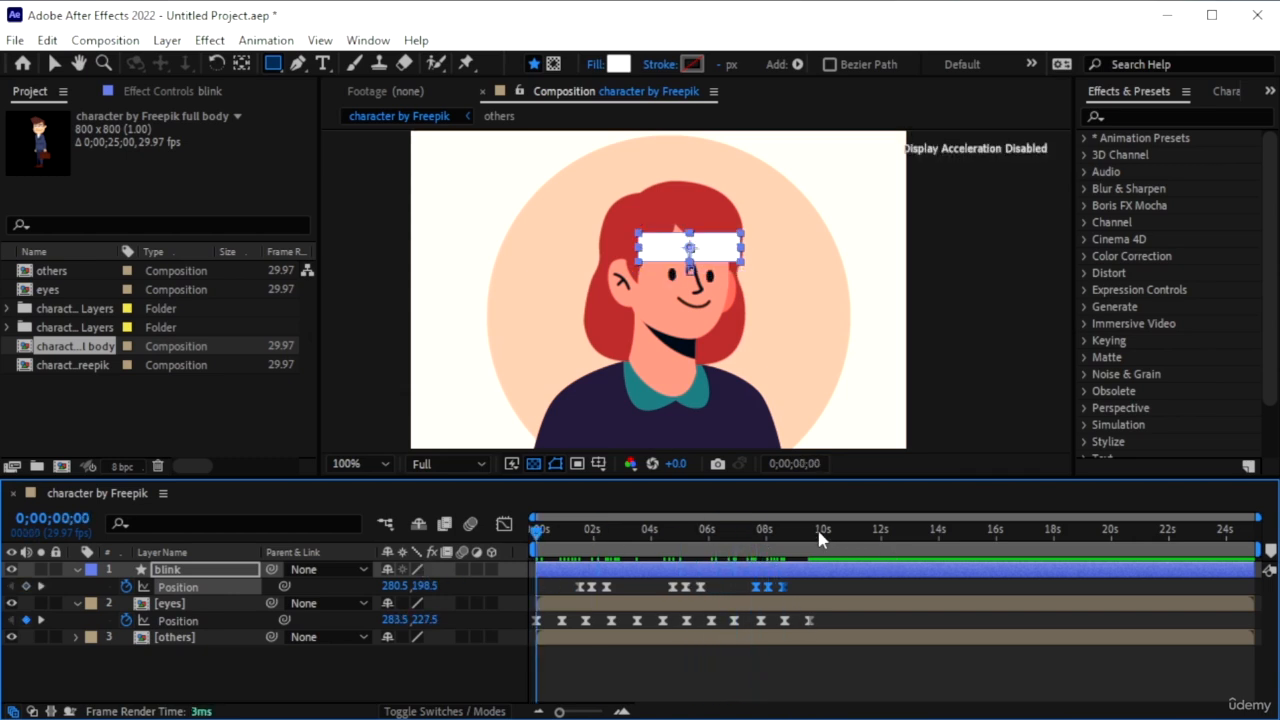
pyautogui.moveTo(819, 538); pyautogui.dragTo(806, 537)
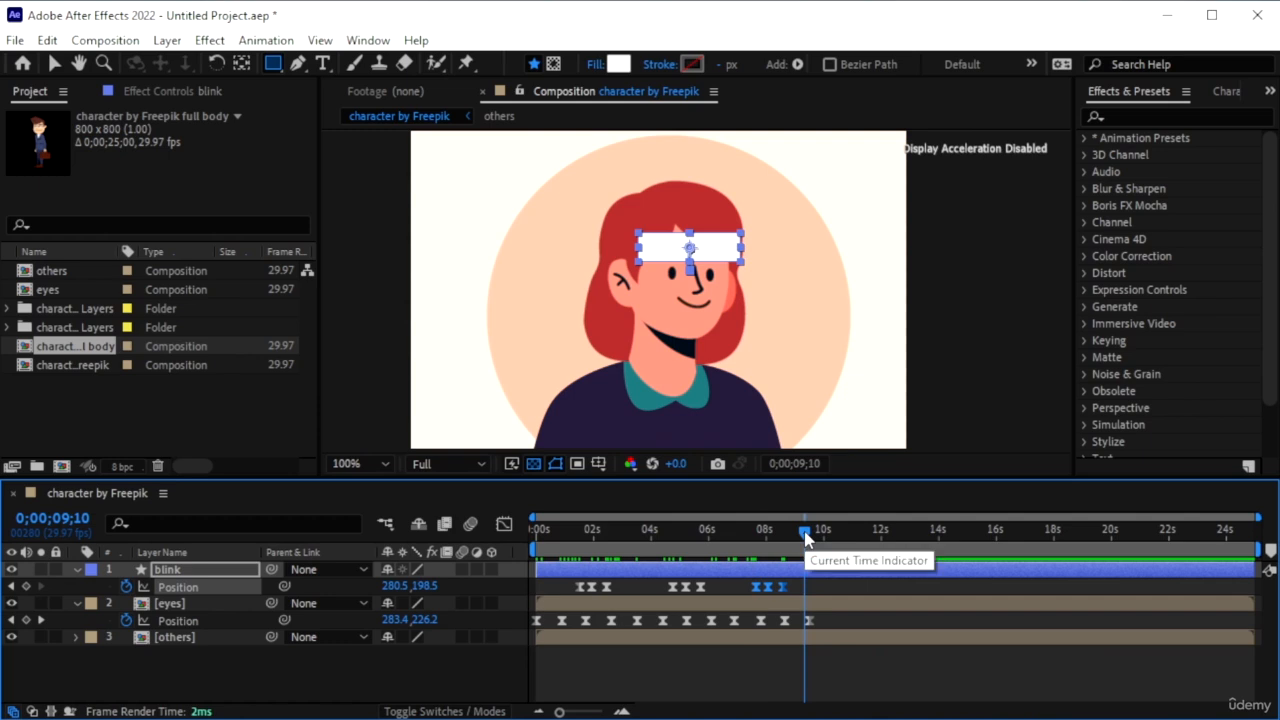
pyautogui.press('n')
pyautogui.press('Home')
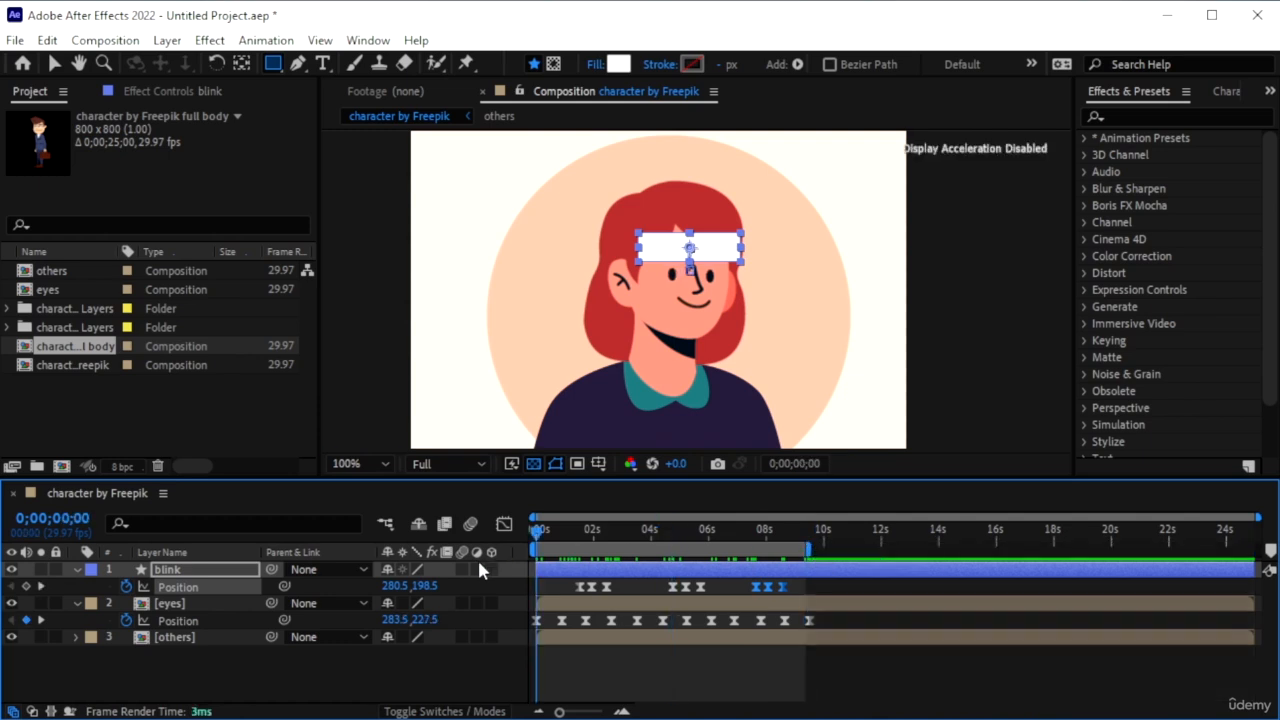
pyautogui.press('space')
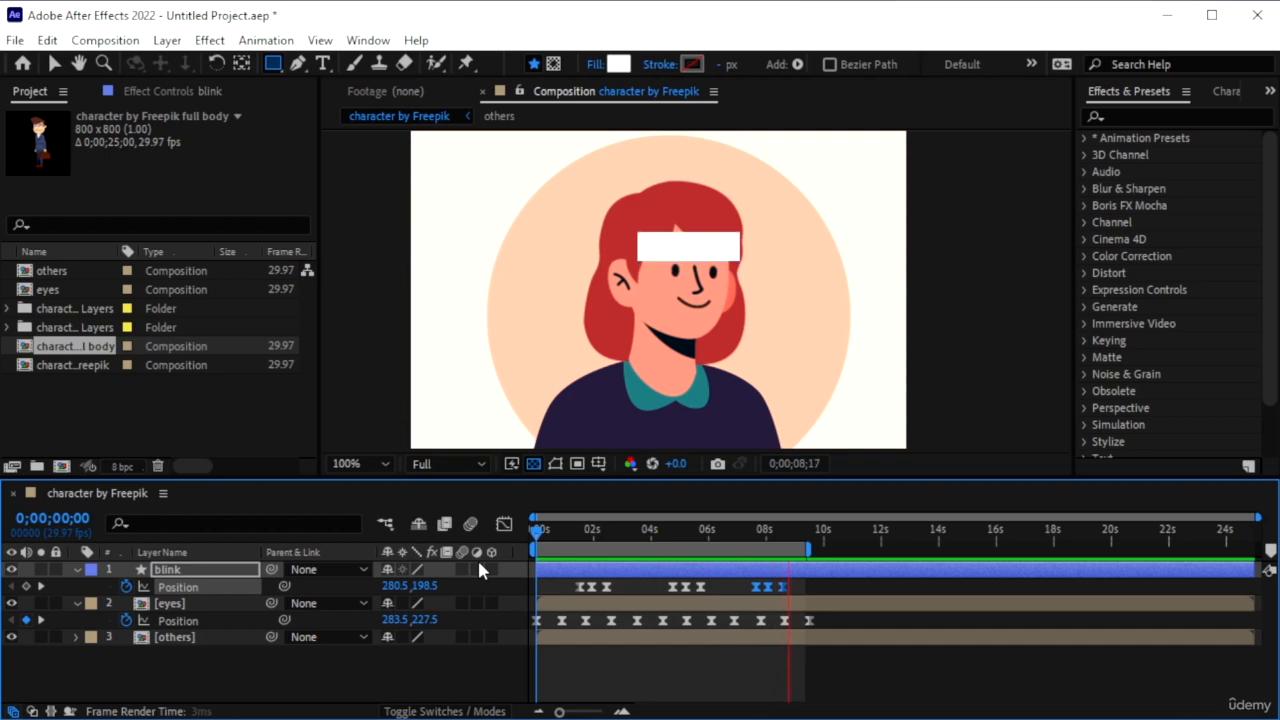
pyautogui.press('space')
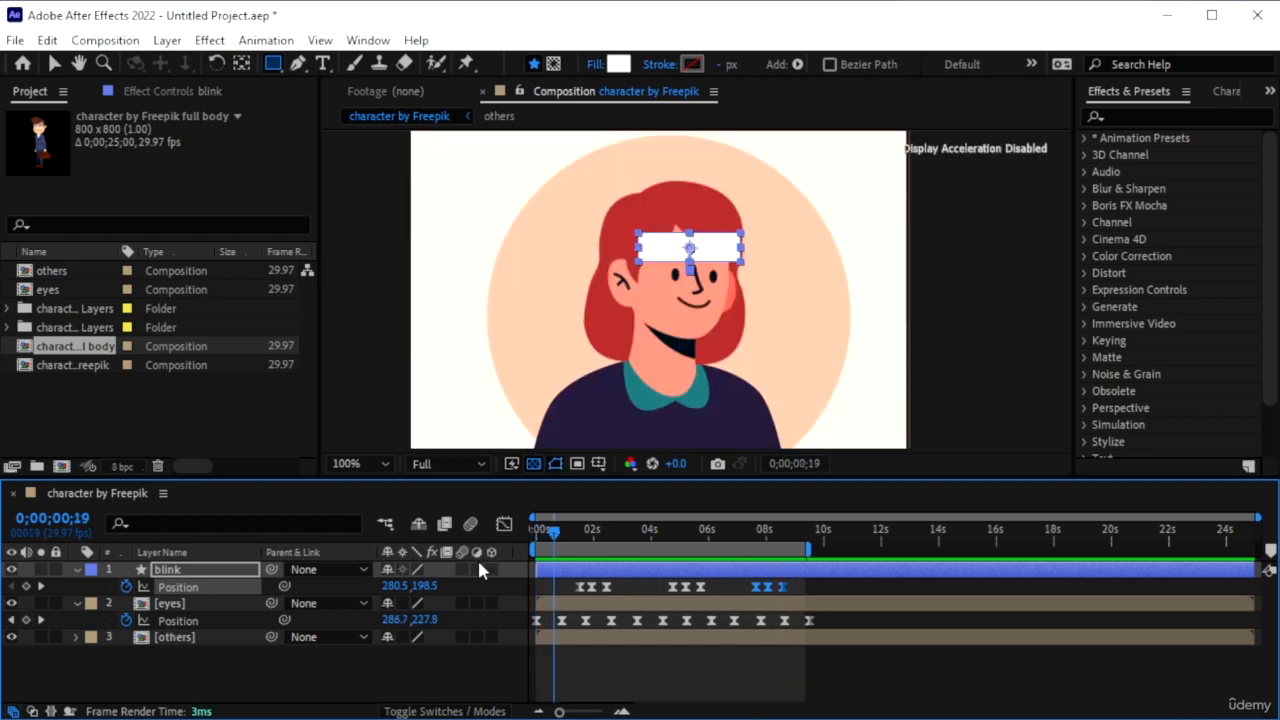
# - List the layers by source name and show their blending mode and track matte settings
pyautogui.press('.')
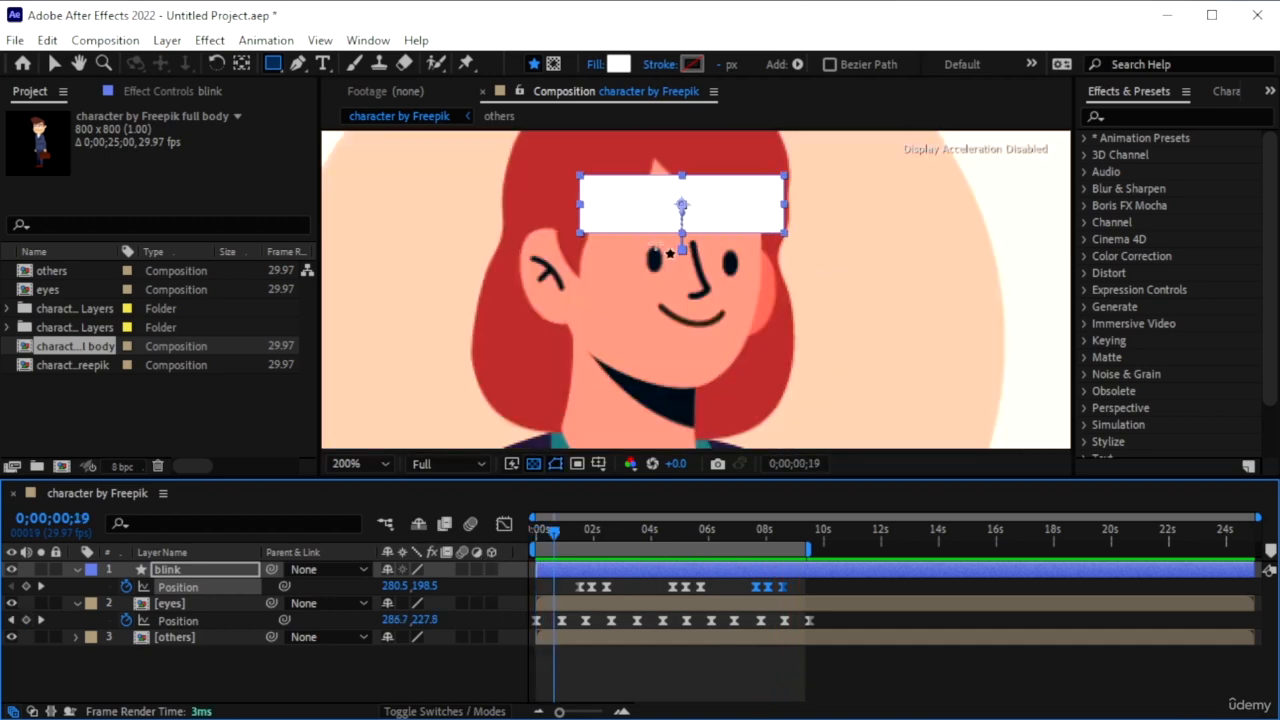
pyautogui.press('v')
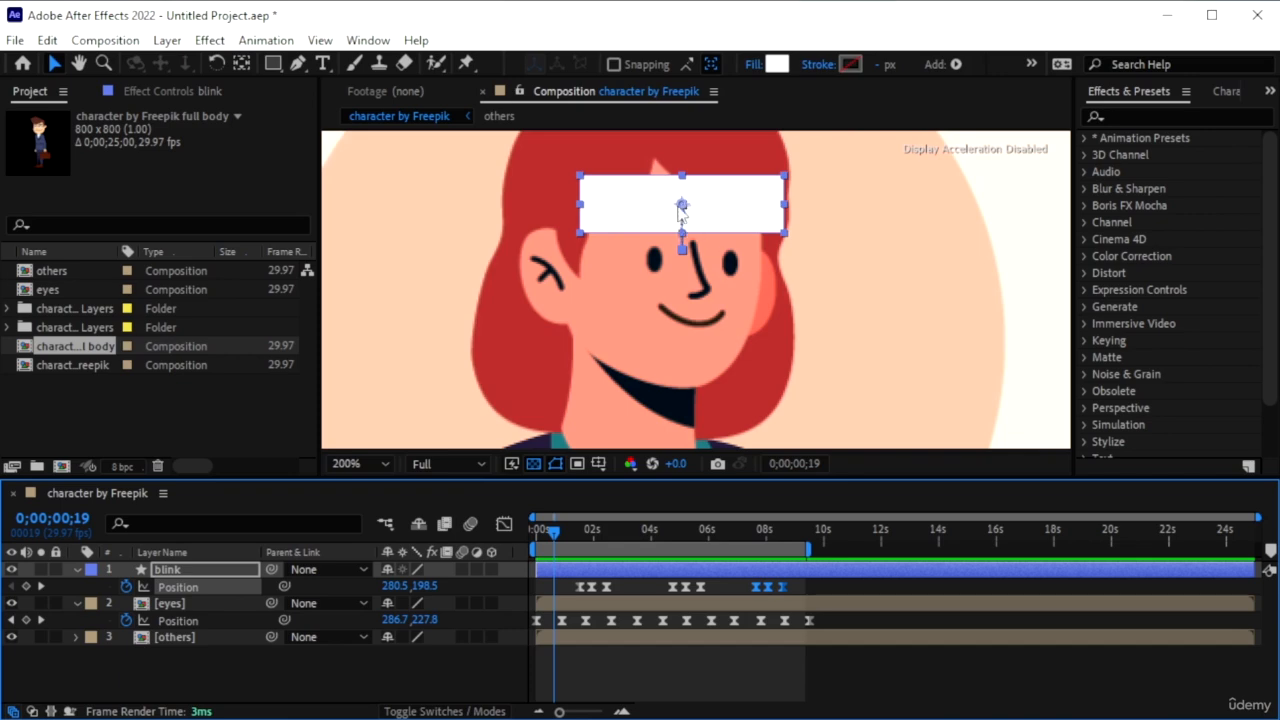
pyautogui.click(194, 573)
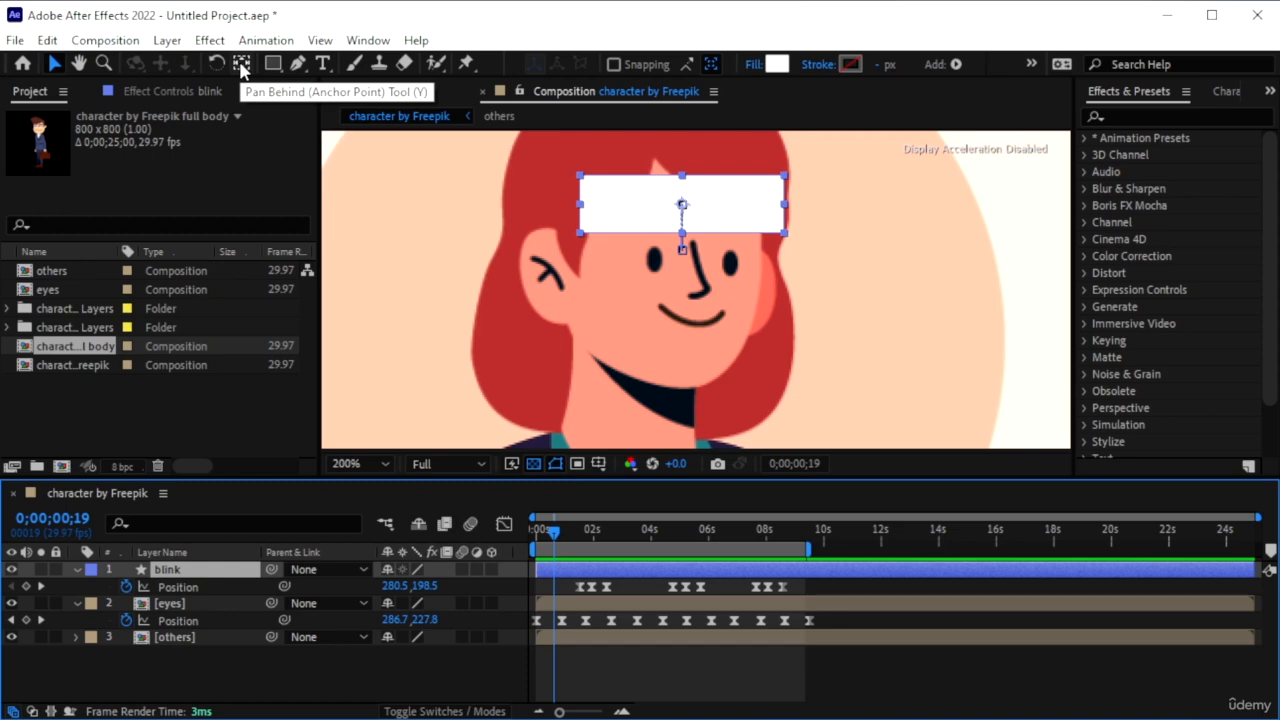
pyautogui.click(222, 675)
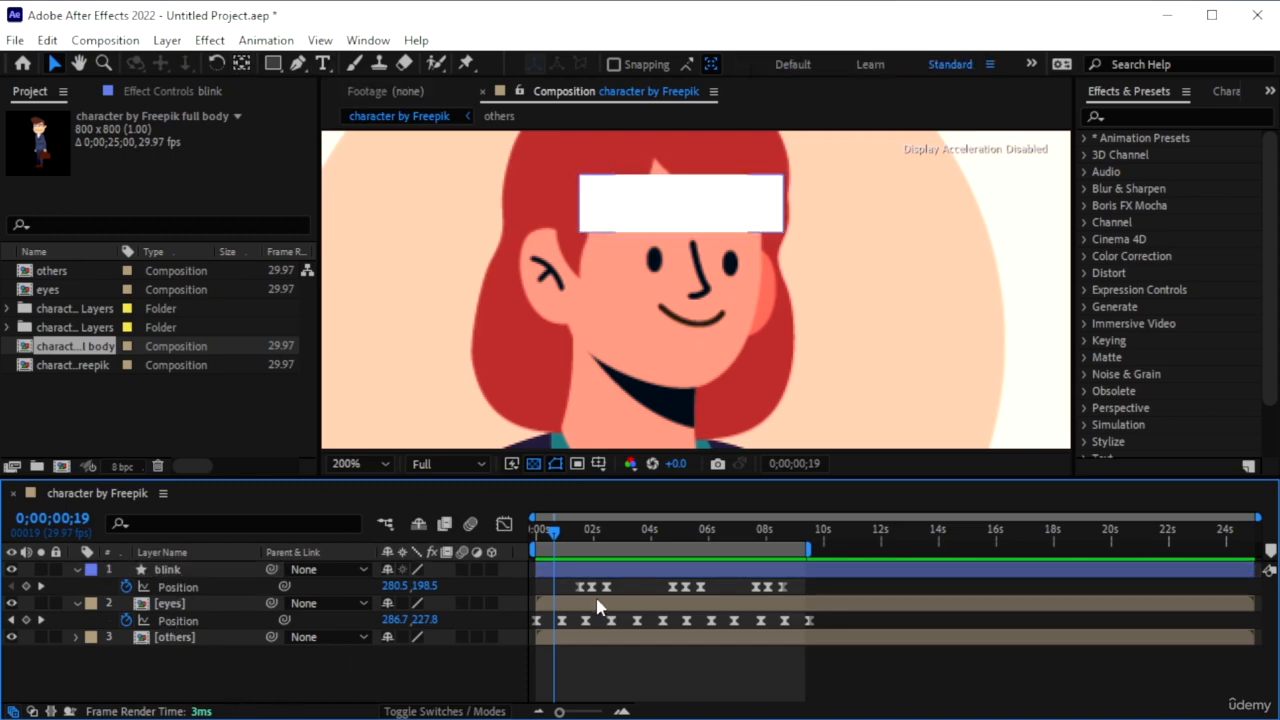
pyautogui.click(160, 552)
pyautogui.click(155, 604)
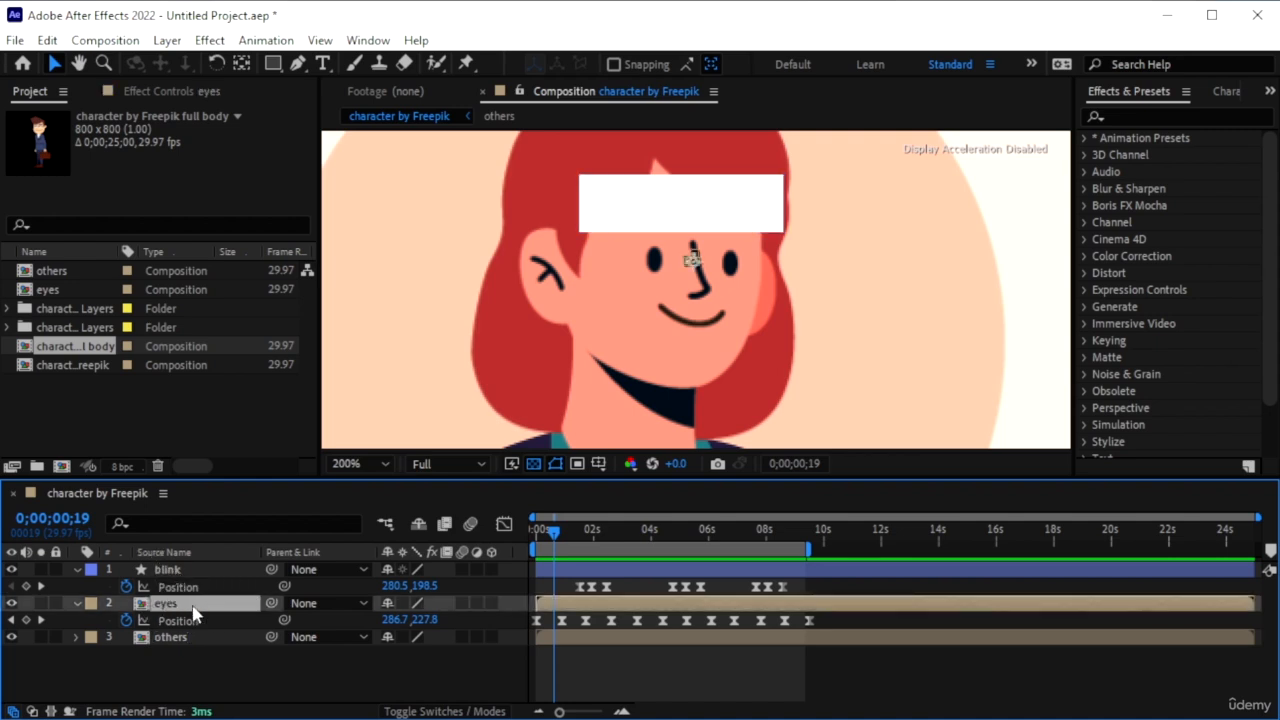
pyautogui.click(432, 710)
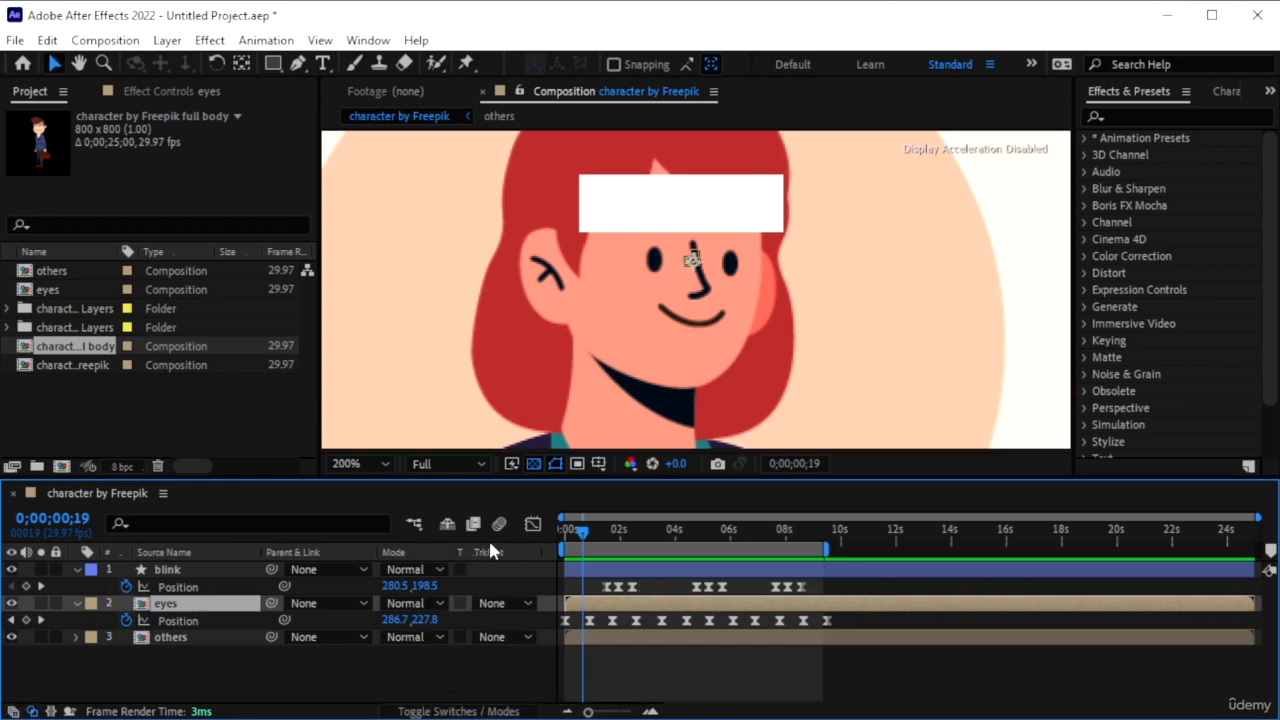
# - Set the eyes layer's track matte to Alpha Inverted Matte "blink" and play the blink from the start
pyautogui.click(499, 604)
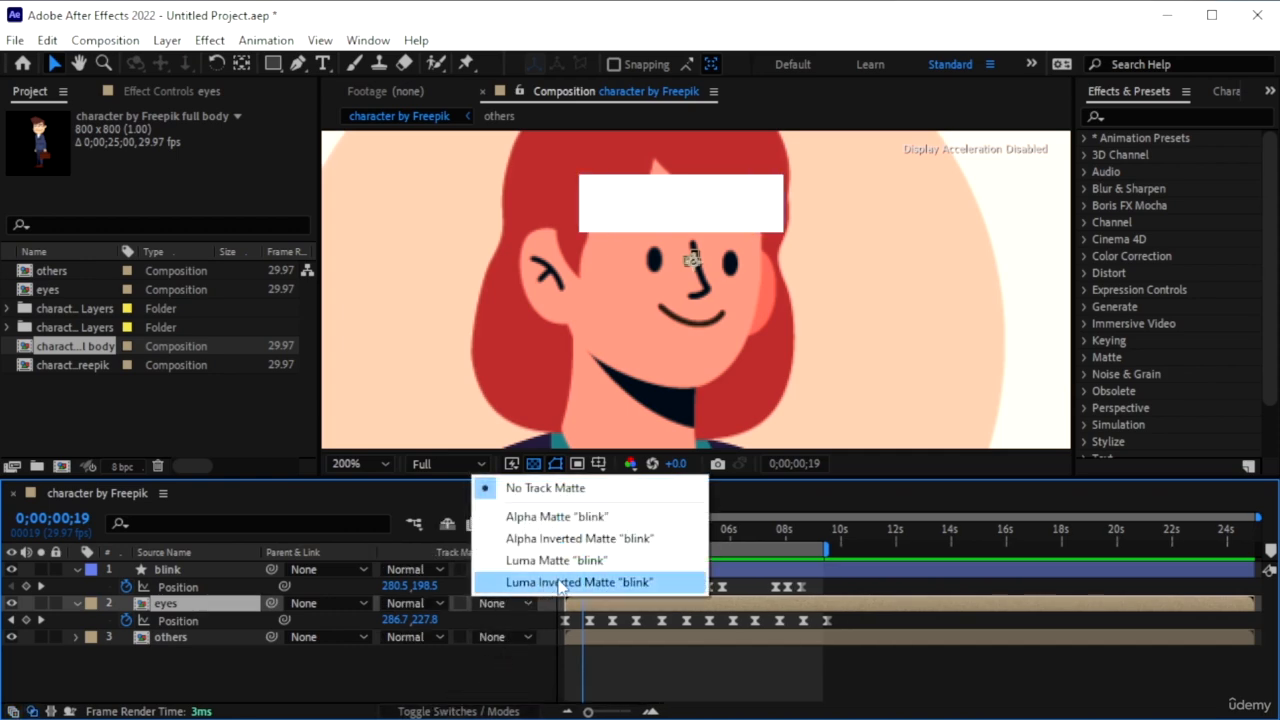
pyautogui.click(571, 544)
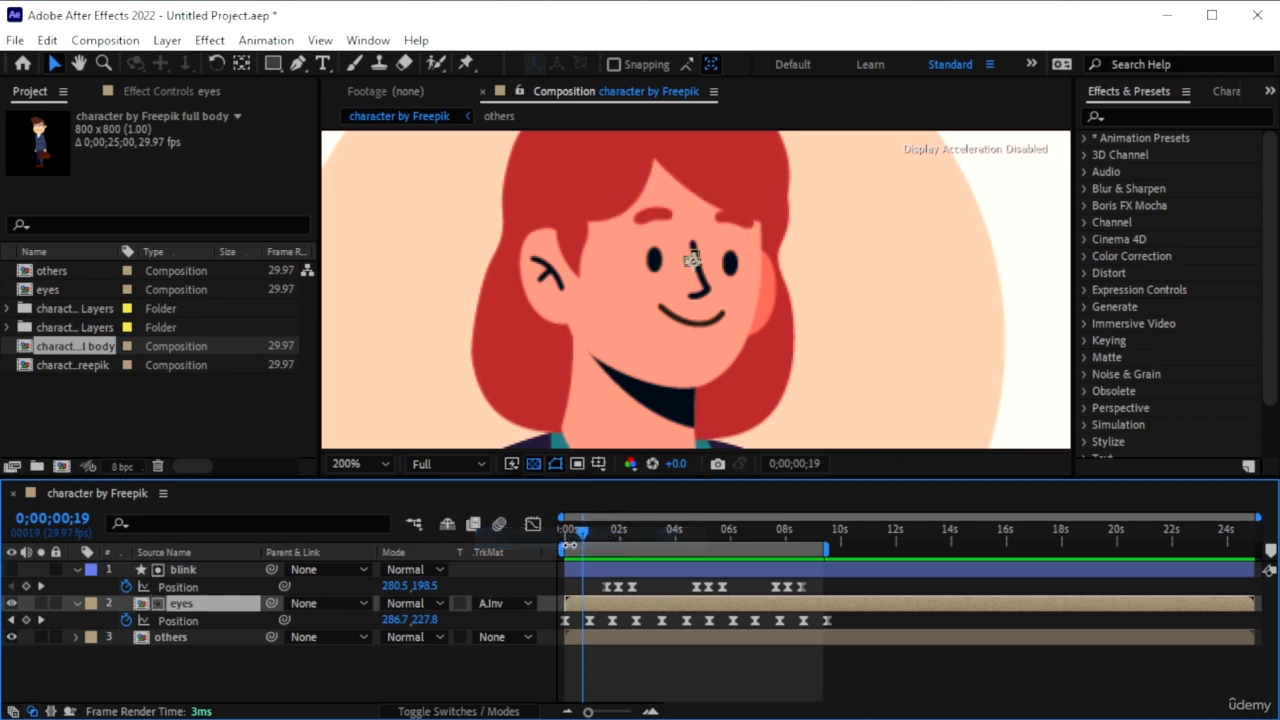
pyautogui.moveTo(588, 538); pyautogui.dragTo(556, 545)
pyautogui.press('space')
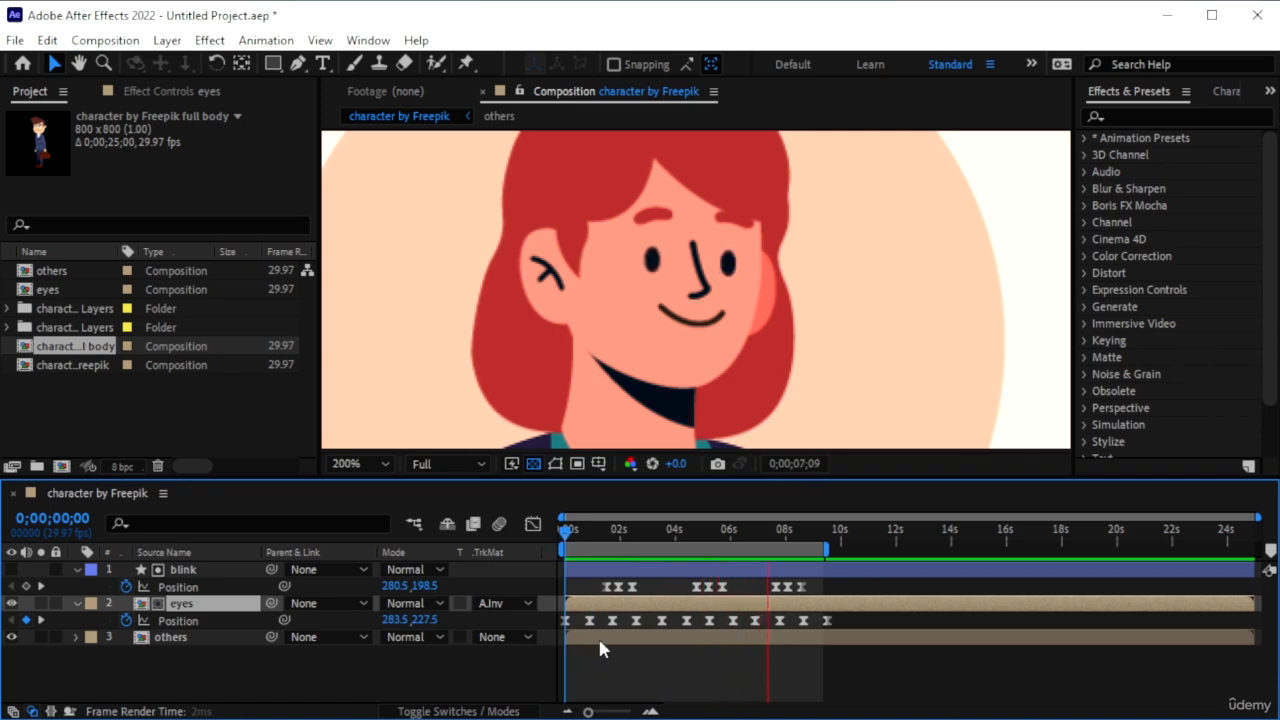
pyautogui.press('space')
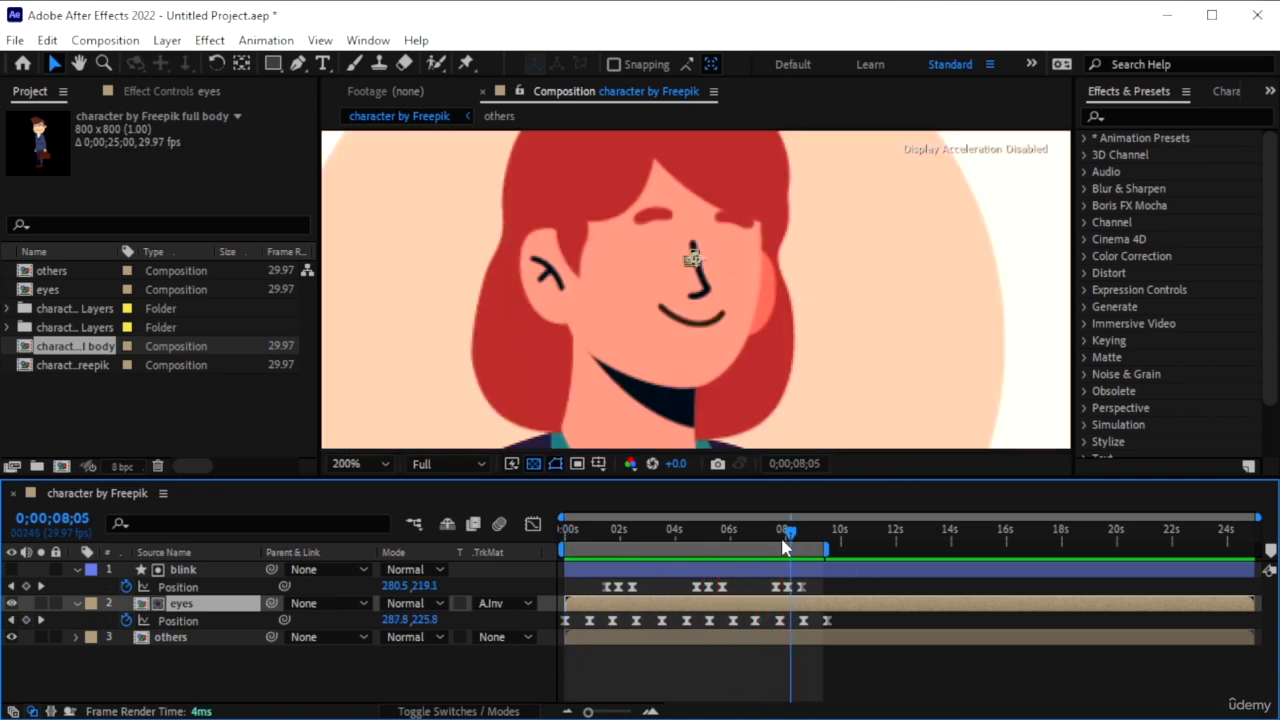
pyautogui.moveTo(759, 545); pyautogui.dragTo(653, 583)
# - Set the eyes layer to No Track Matte, and undo both this removal and the earlier Alpha Inverted Matte
pyautogui.click(507, 602)
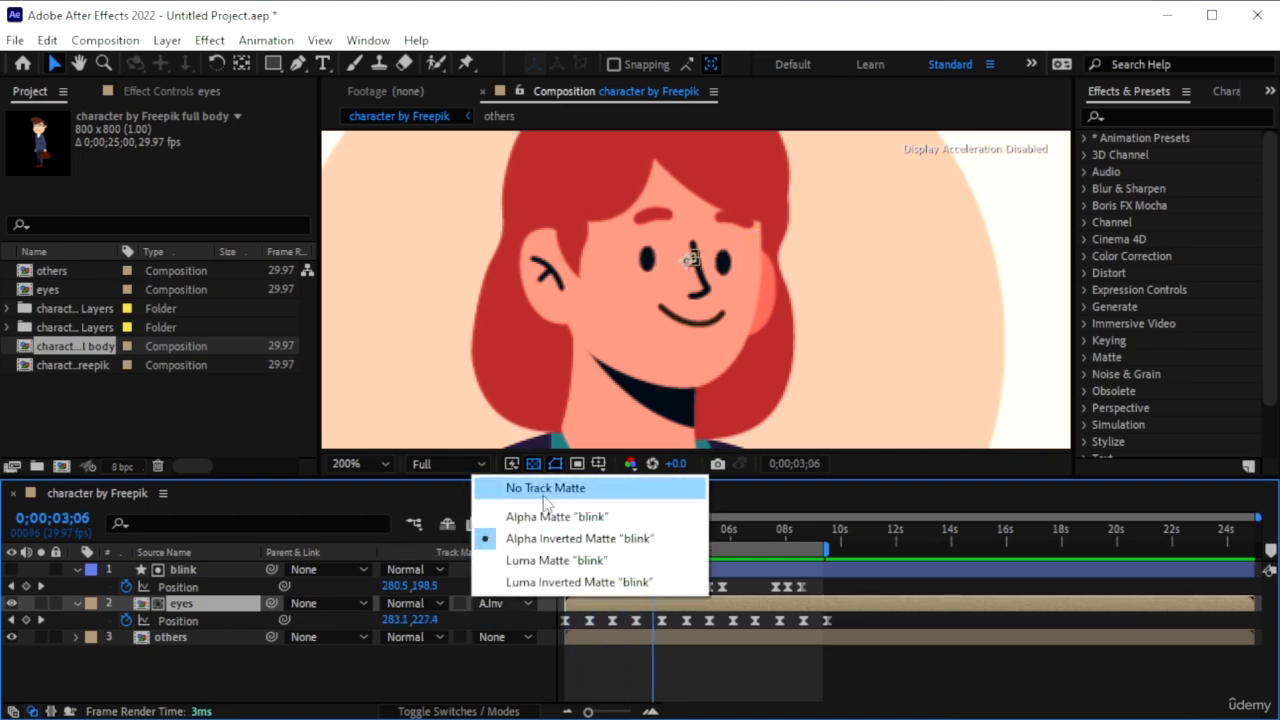
pyautogui.click(532, 489)
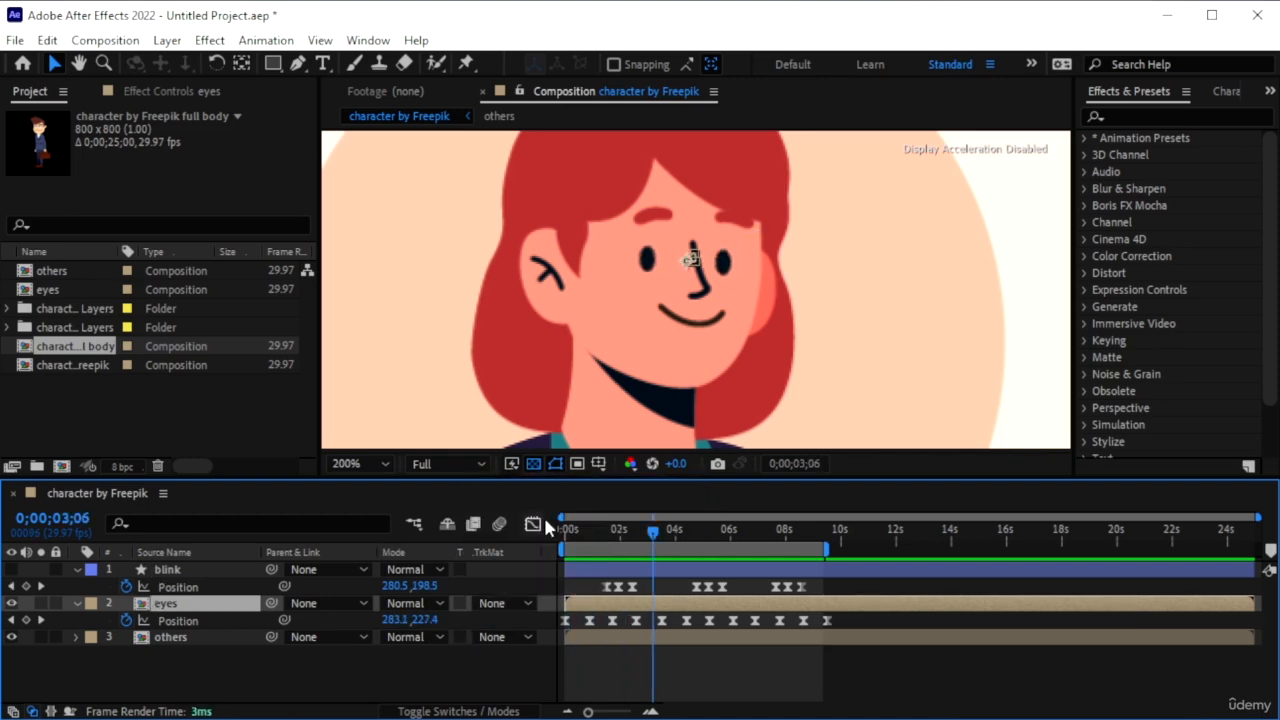
pyautogui.click(200, 572)
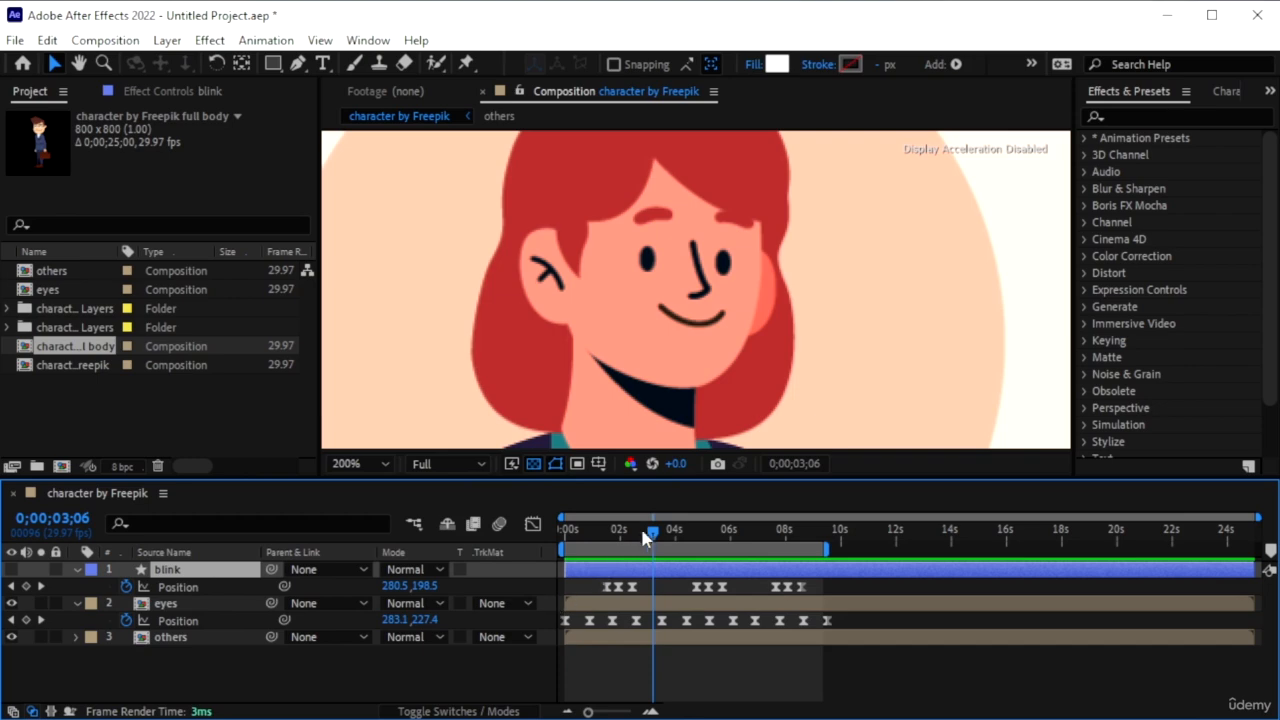
pyautogui.moveTo(633, 538)
pyautogui.mouseDown()
pyautogui.moveTo(608, 545)
pyautogui.moveTo(618, 551)
pyautogui.mouseUp()
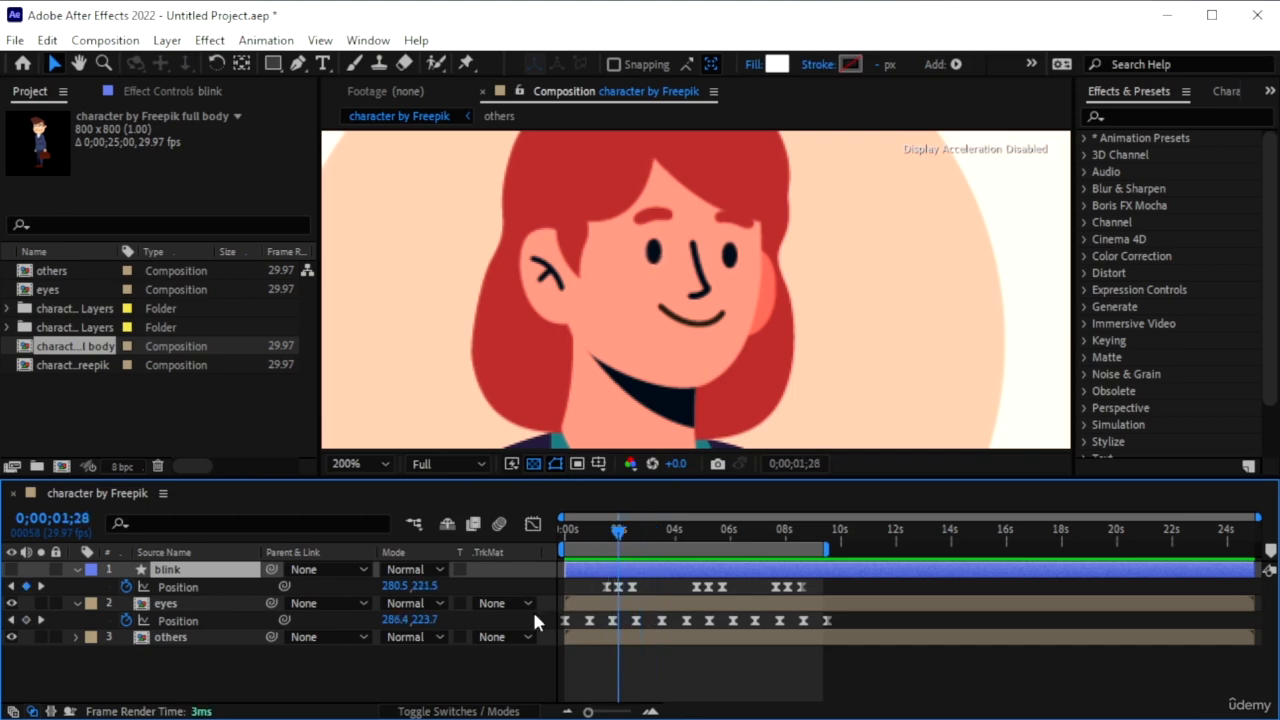
pyautogui.hotkey('ctrl', 'z')
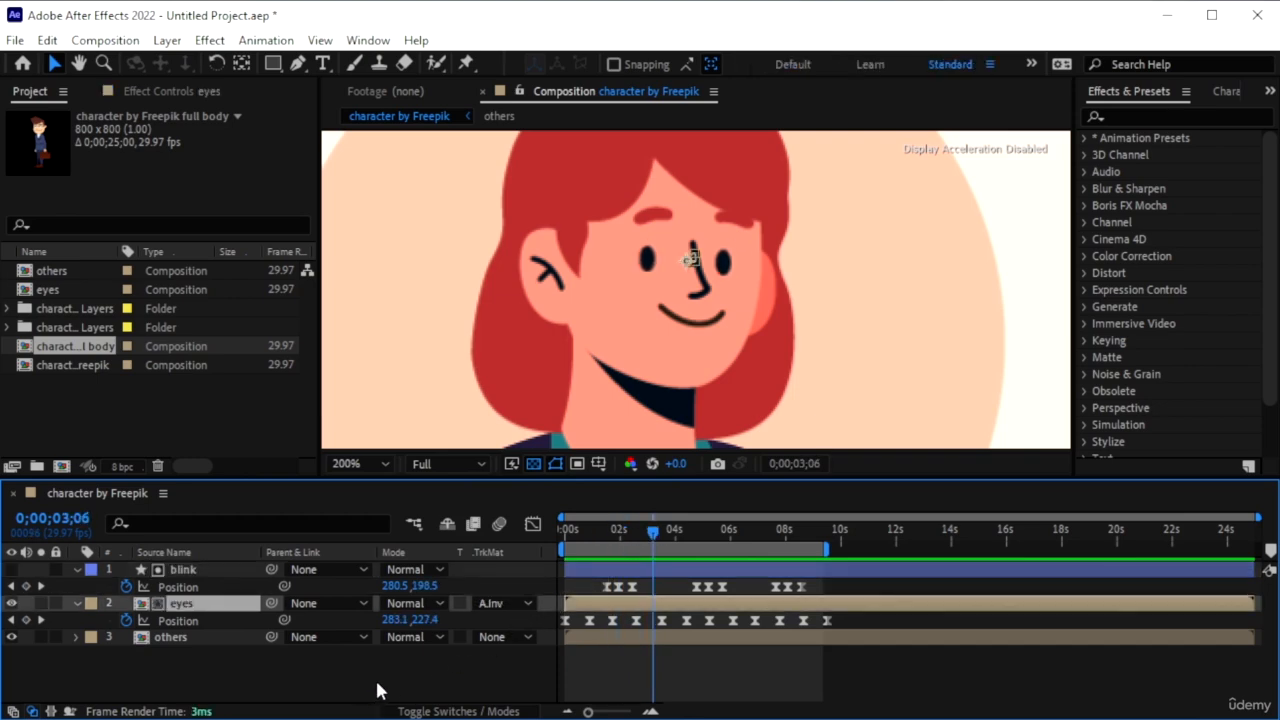
pyautogui.hotkey('ctrl', 'z')
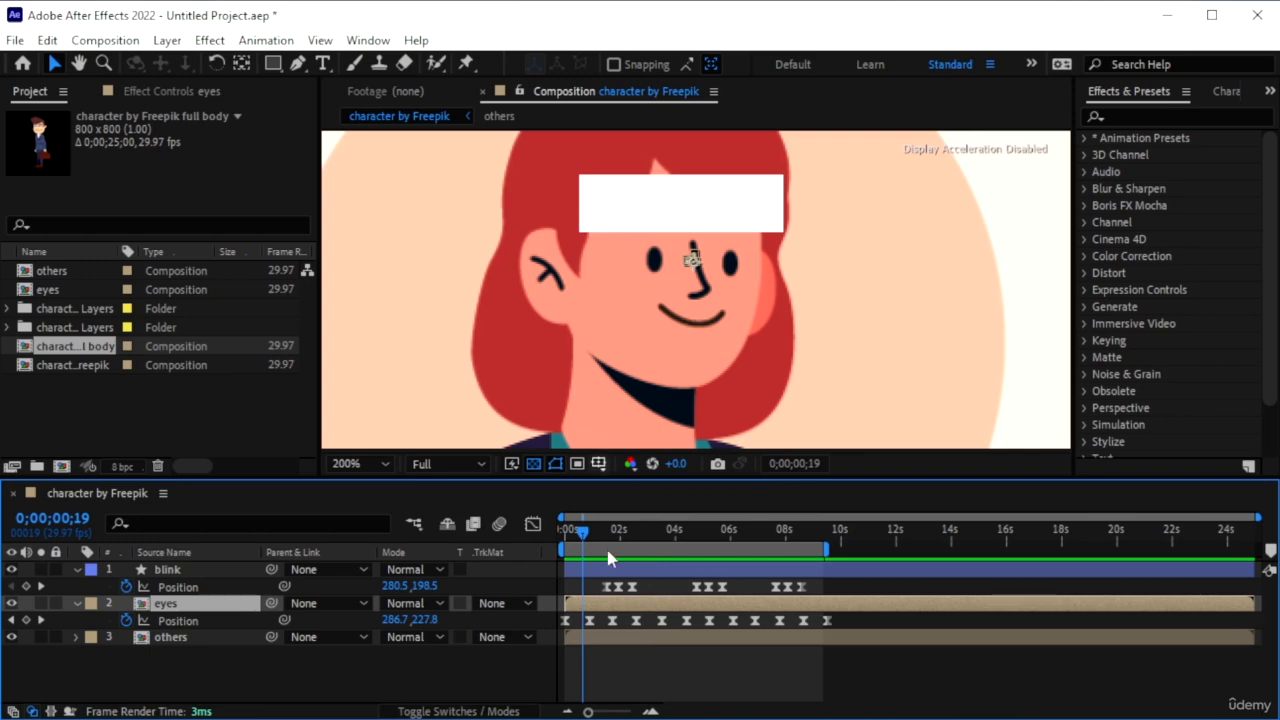
# - Delete all of the blink layer's Position keyframes except the first one at 0;00;01;15
pyautogui.moveTo(620, 540); pyautogui.dragTo(618, 537)
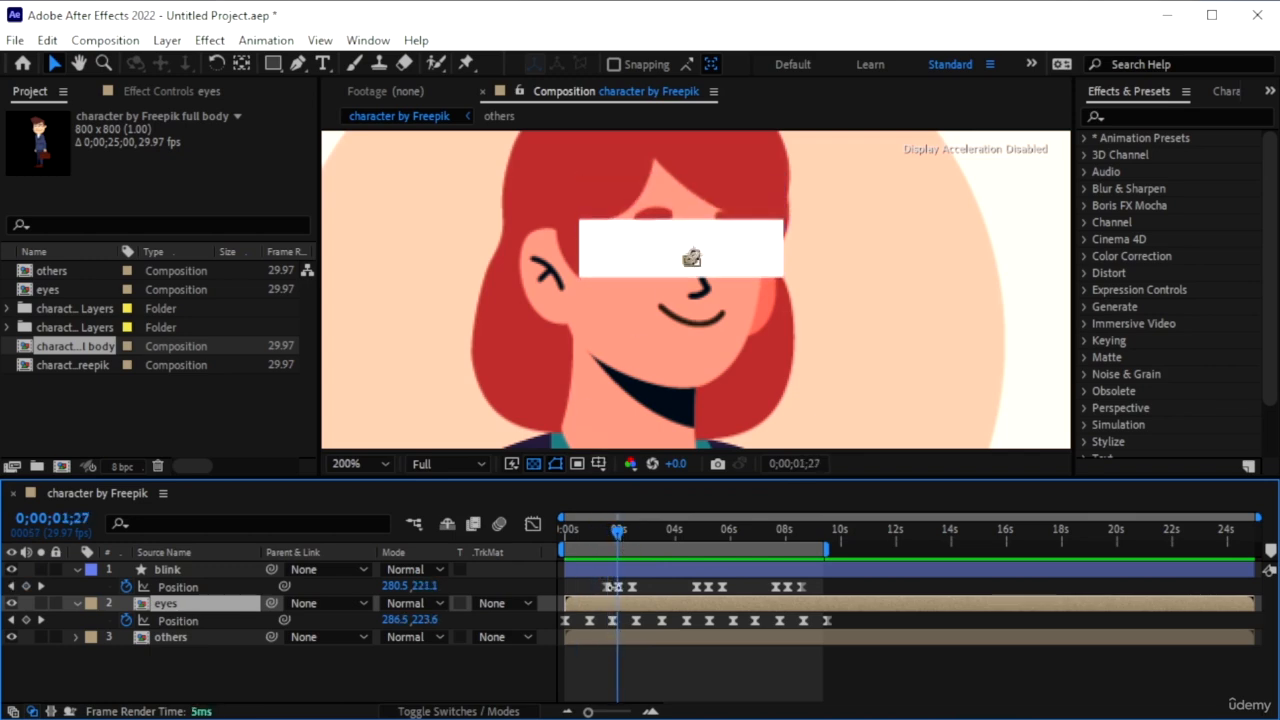
pyautogui.click(619, 587)
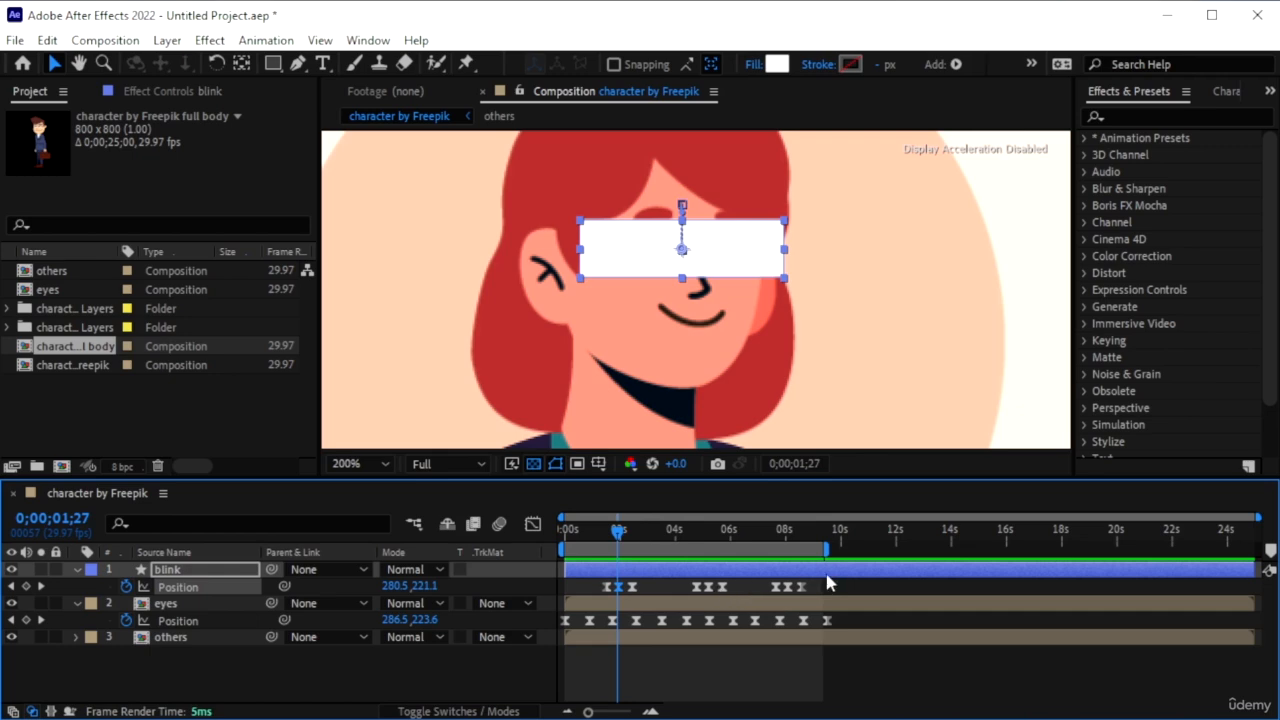
pyautogui.moveTo(834, 584); pyautogui.dragTo(615, 588)
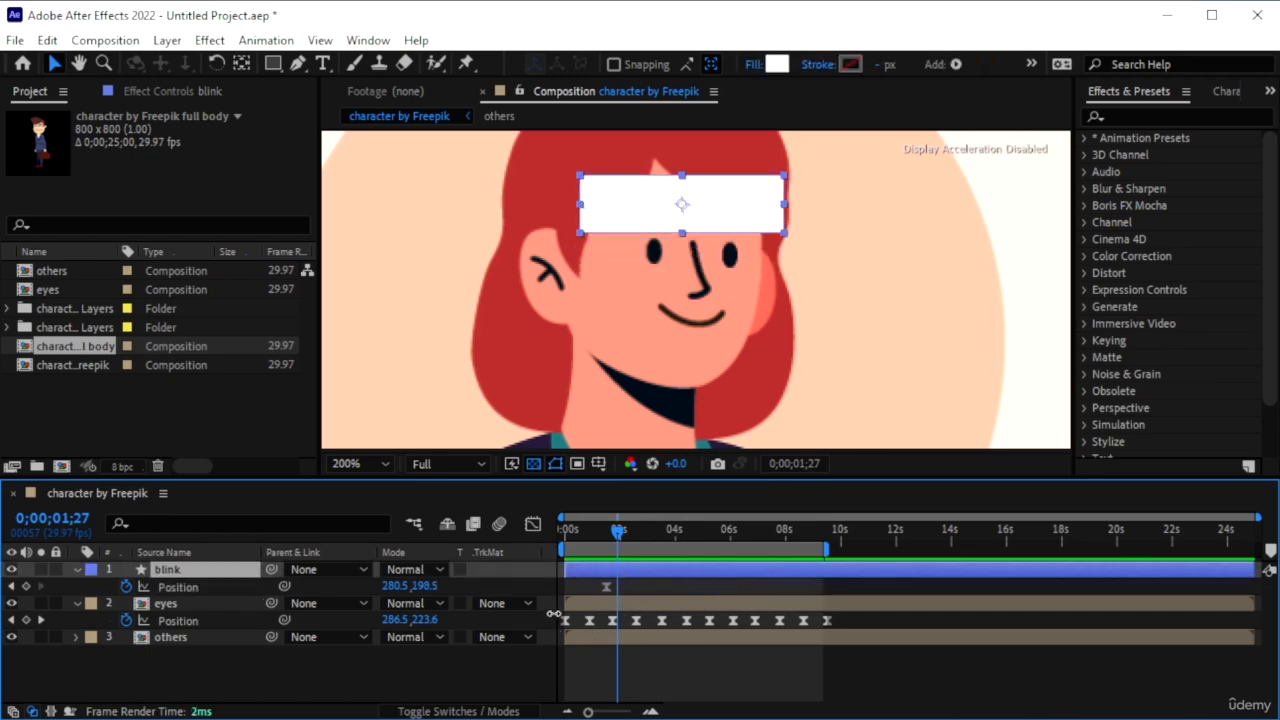
# - At 0;00;01;27, rotate the blink rectangle to 4° and lower its Position to 280.5, 212.5
pyautogui.moveTo(424, 588); pyautogui.dragTo(434, 585)
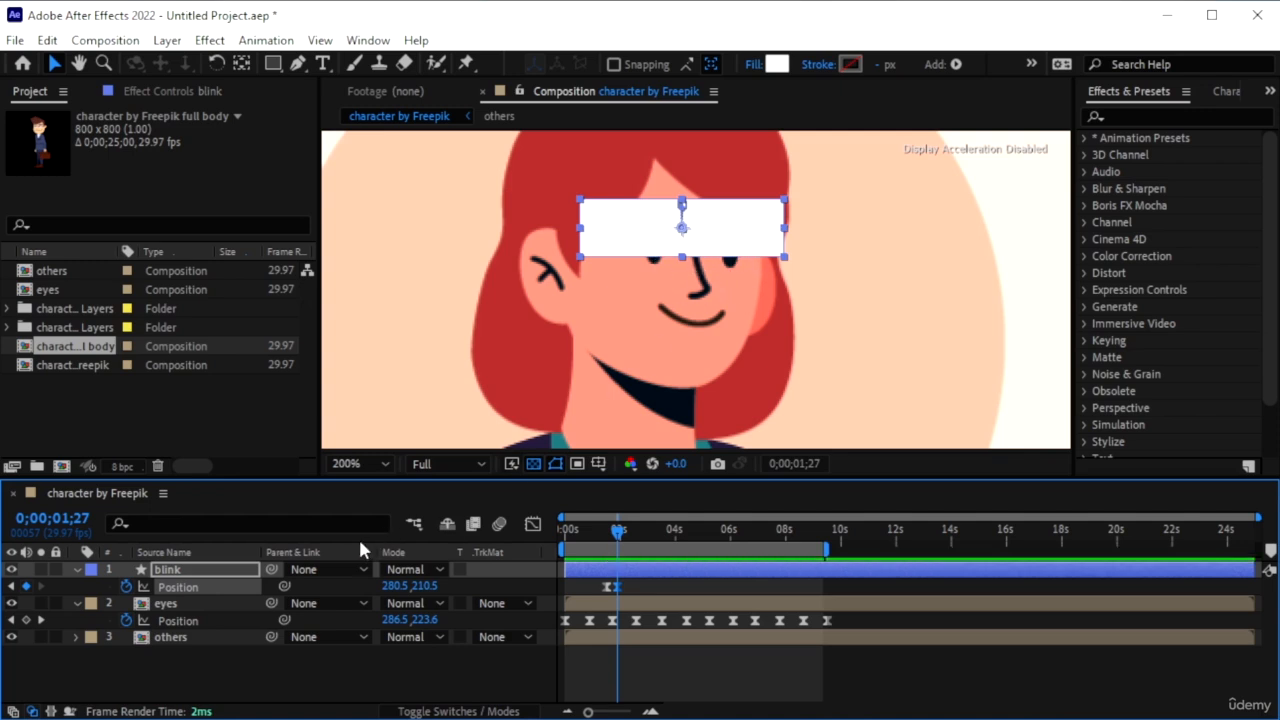
pyautogui.press('r')
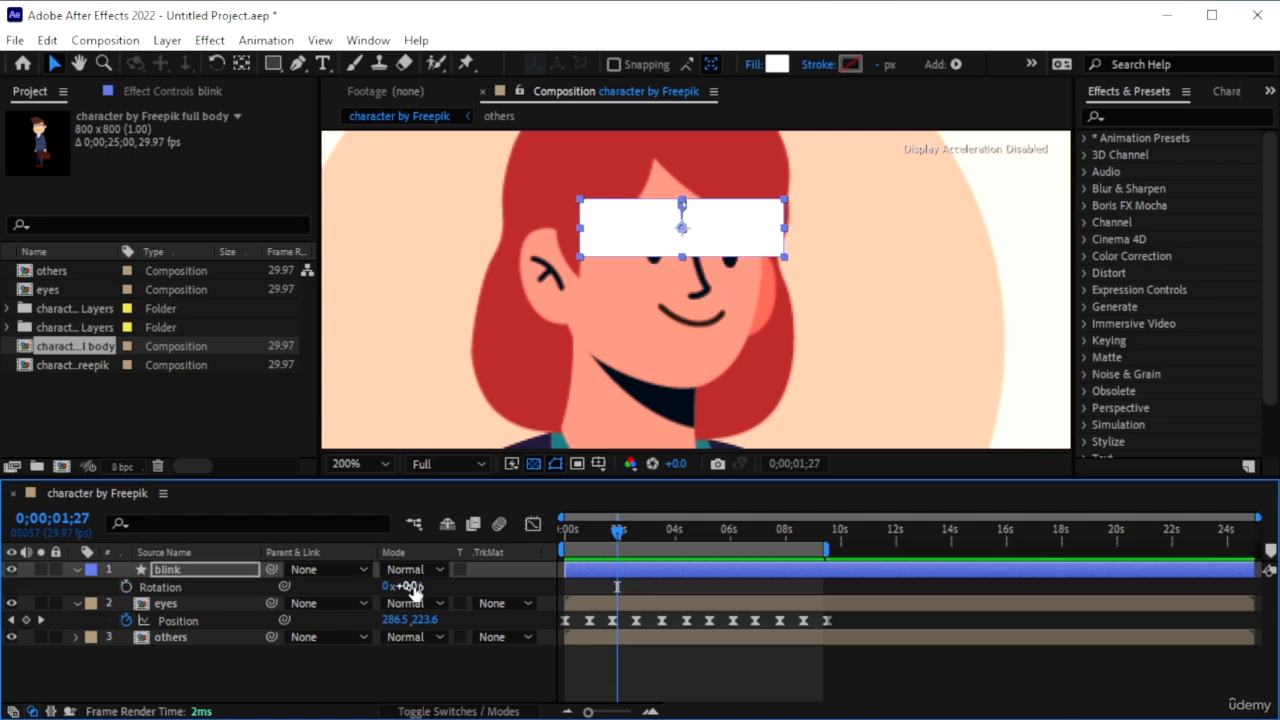
pyautogui.moveTo(408, 586); pyautogui.dragTo(415, 587)
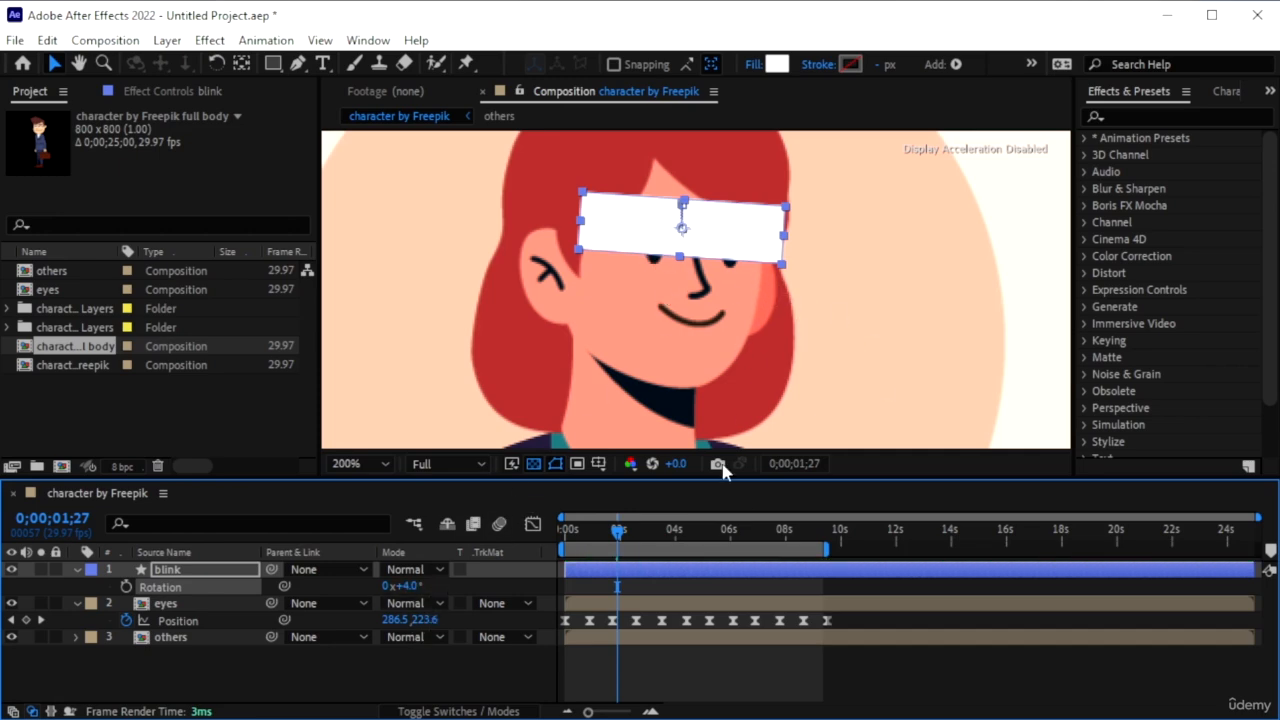
pyautogui.click(211, 574)
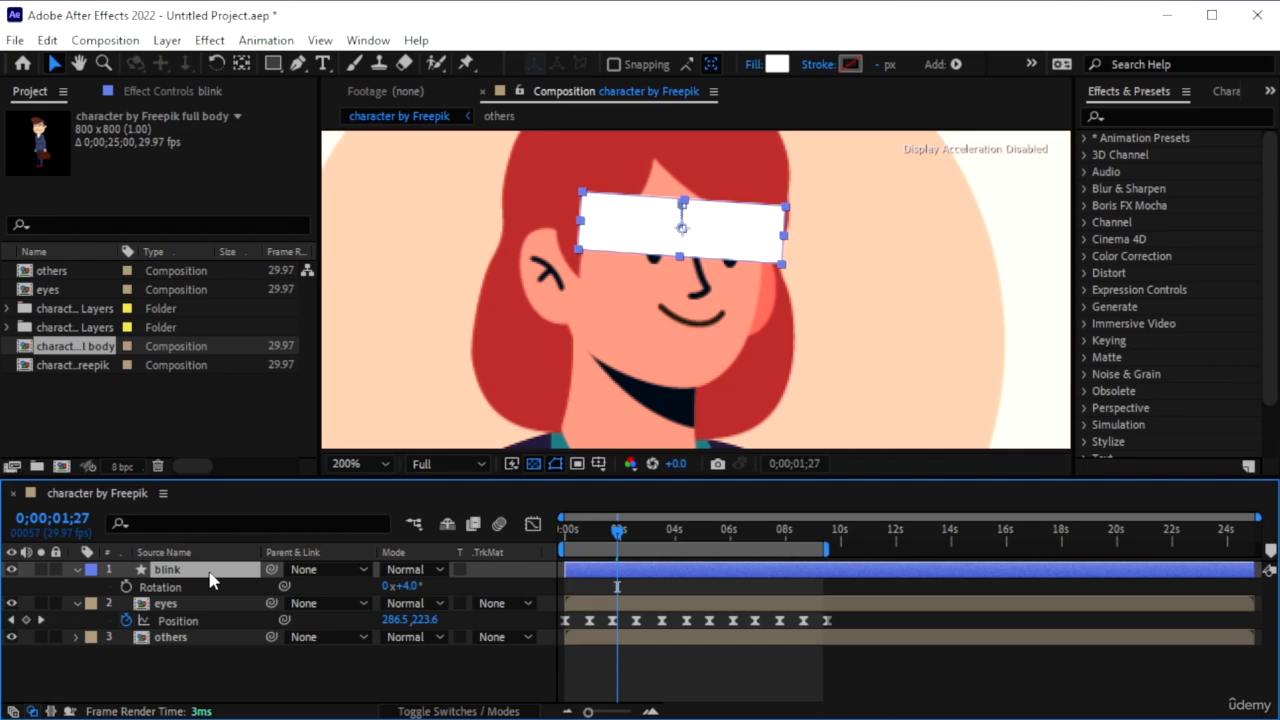
pyautogui.press('p')
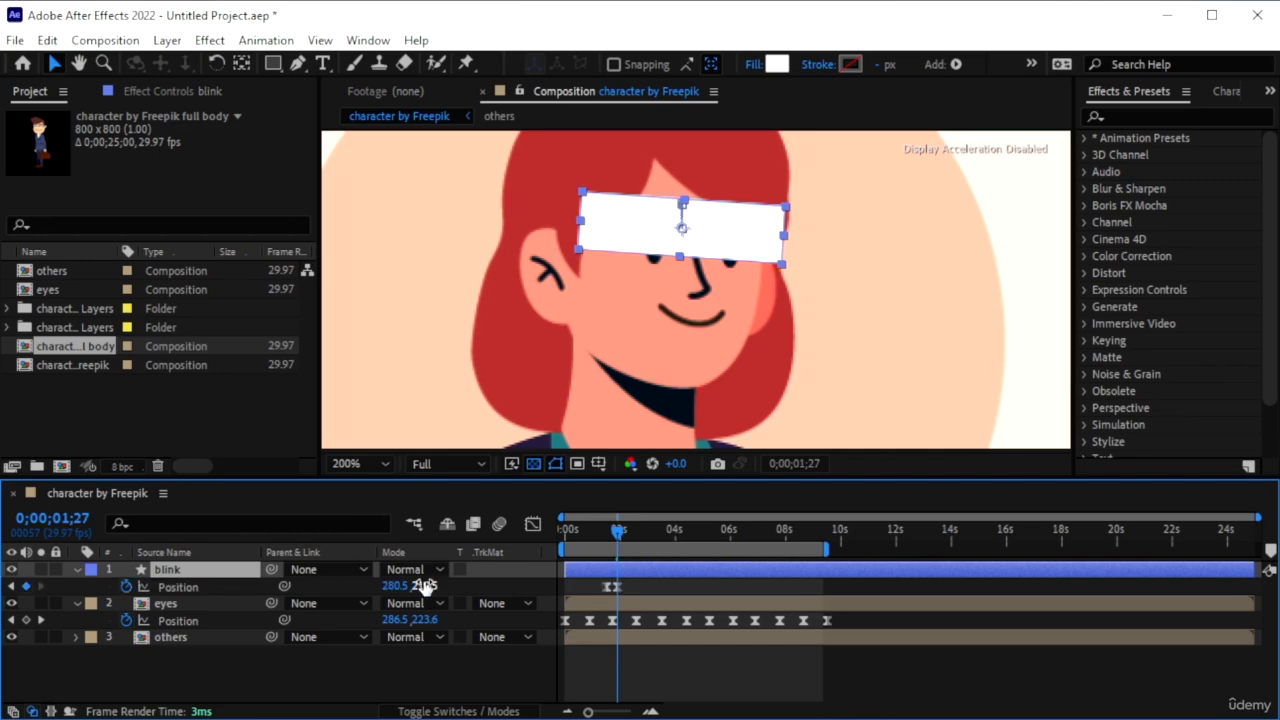
pyautogui.moveTo(424, 586); pyautogui.dragTo(432, 583)
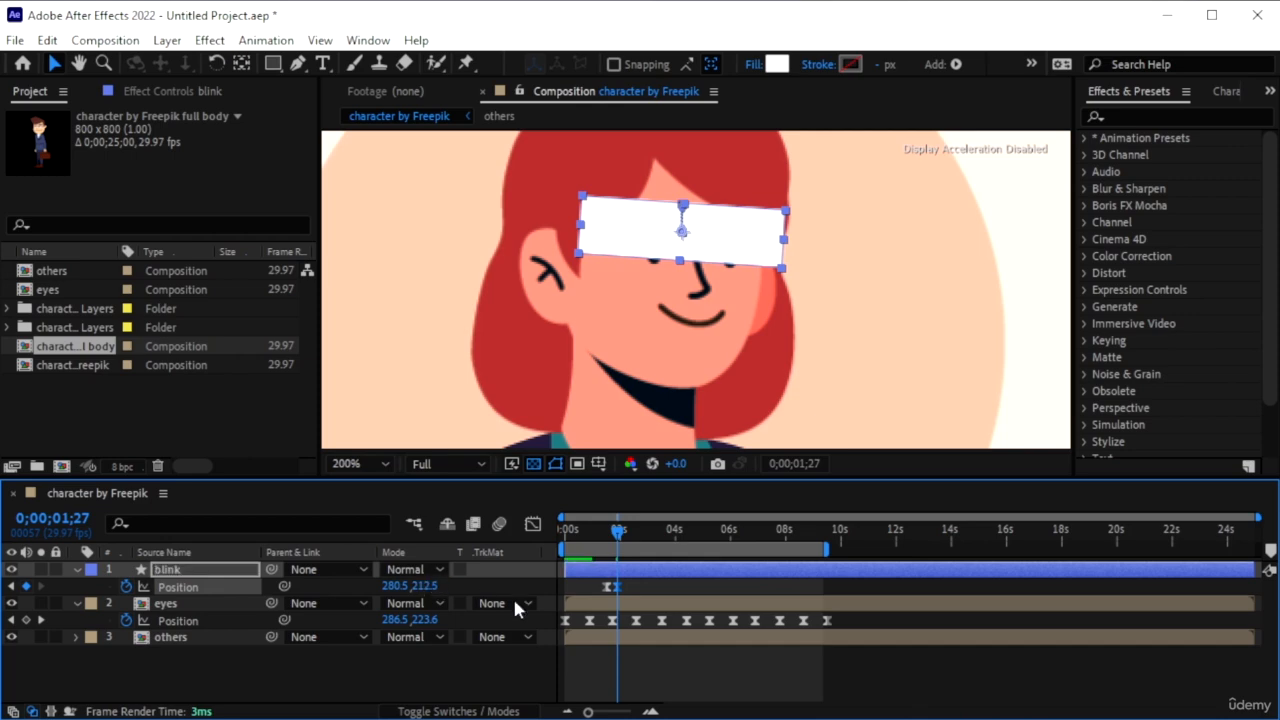
# - At 0;00;02;05, raise the blink rectangle's Position to 280.5, 198.5 and play back the movement
pyautogui.click(621, 531)
pyautogui.moveTo(622, 533); pyautogui.dragTo(625, 533)
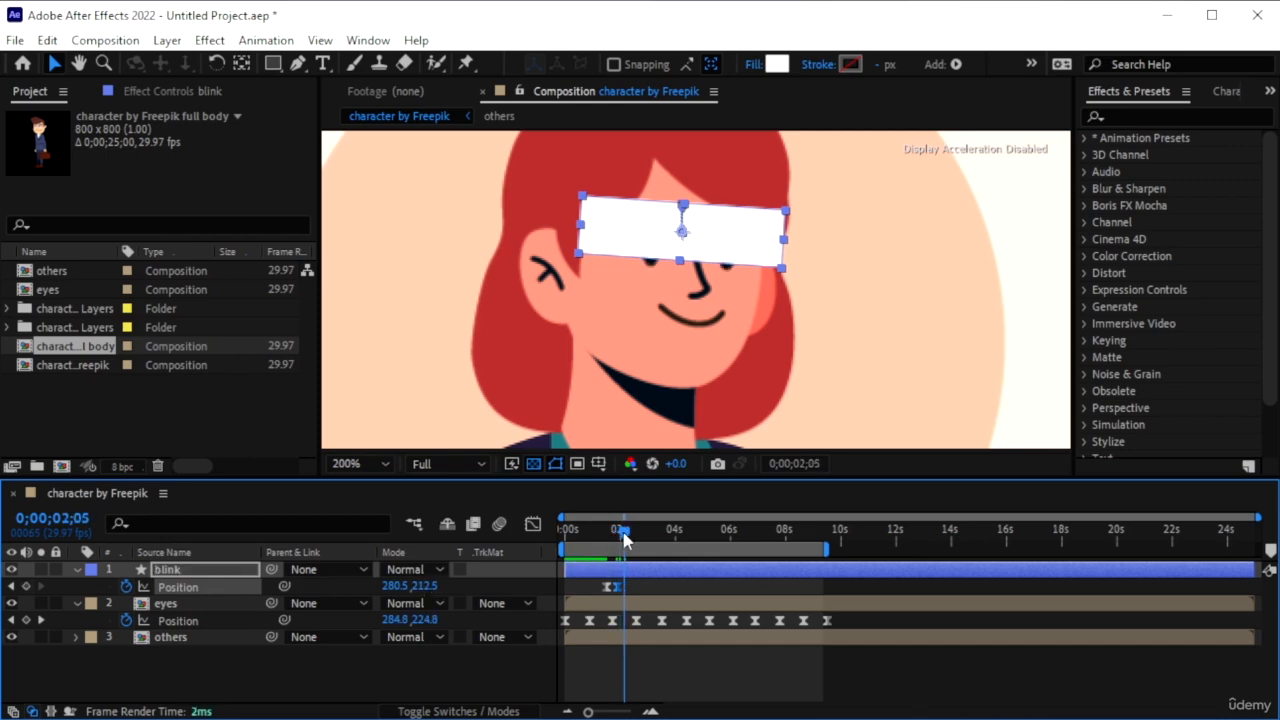
pyautogui.moveTo(424, 585); pyautogui.dragTo(410, 583)
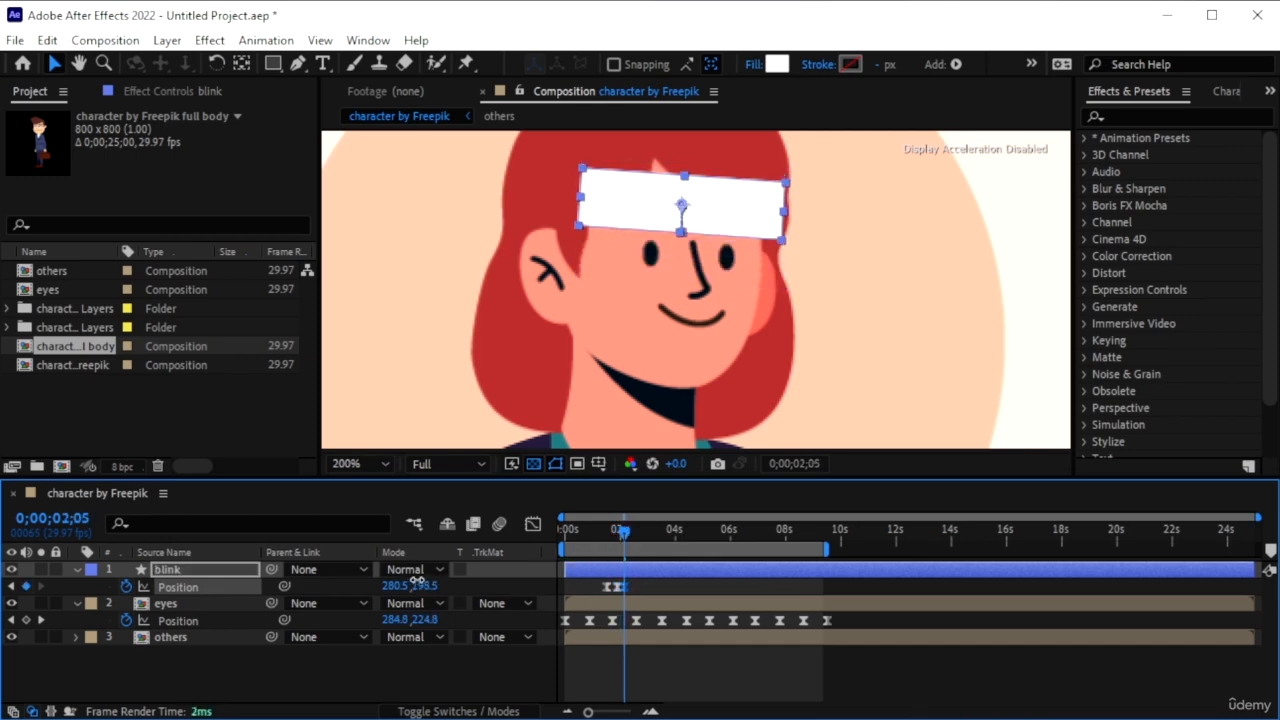
pyautogui.click(596, 540)
pyautogui.press('space')
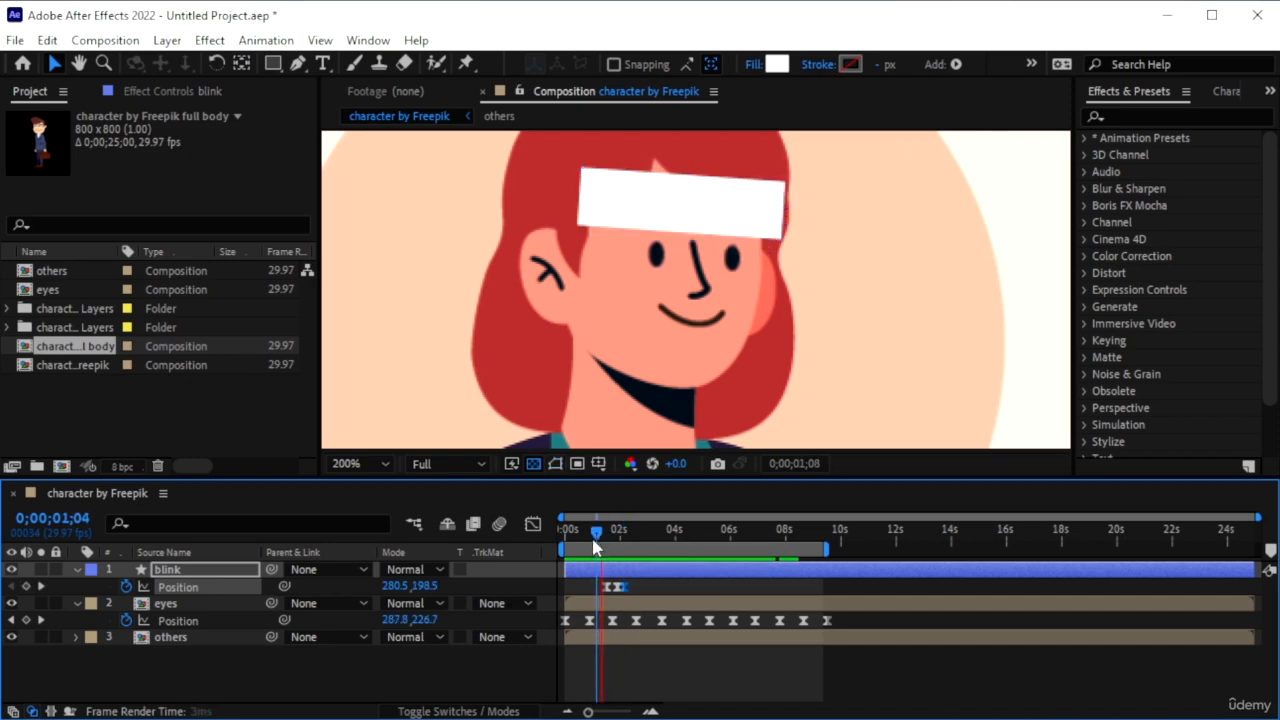
pyautogui.press('space')
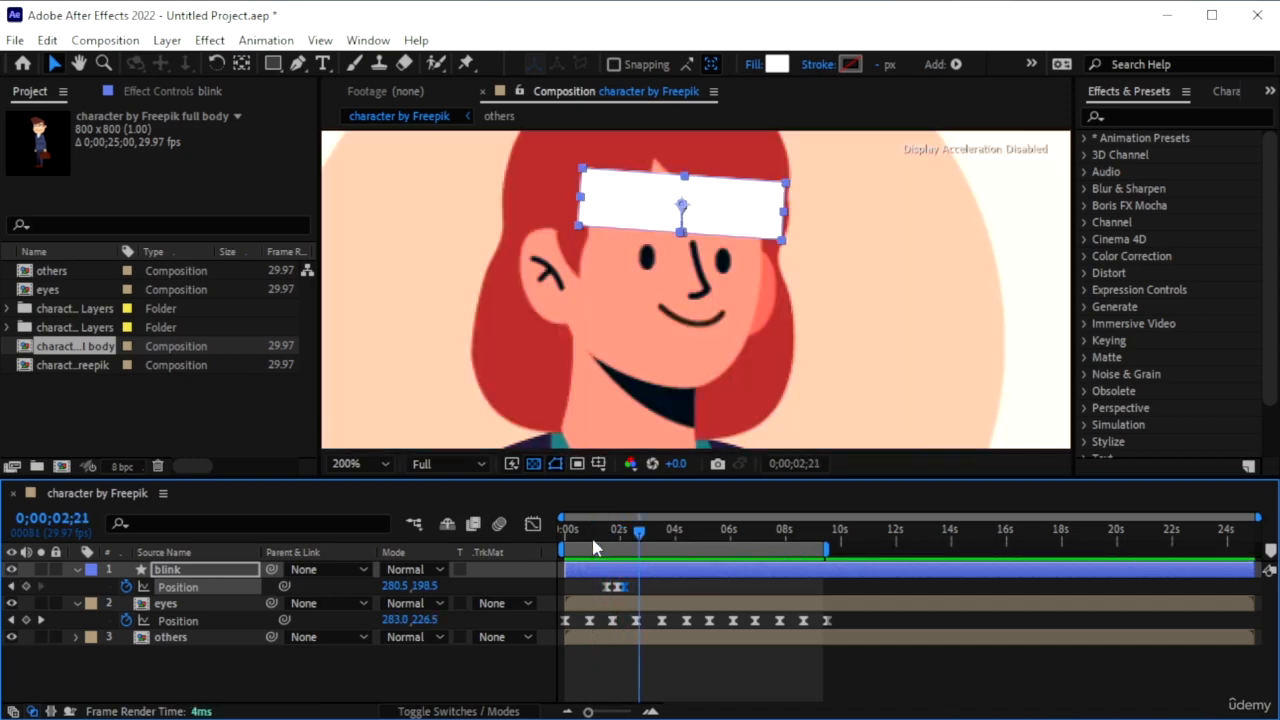
# - Set the eyes layer's track matte to Alpha Inverted Matte "blink" and preview the composition from 0;00;00;00
pyautogui.click(501, 603)
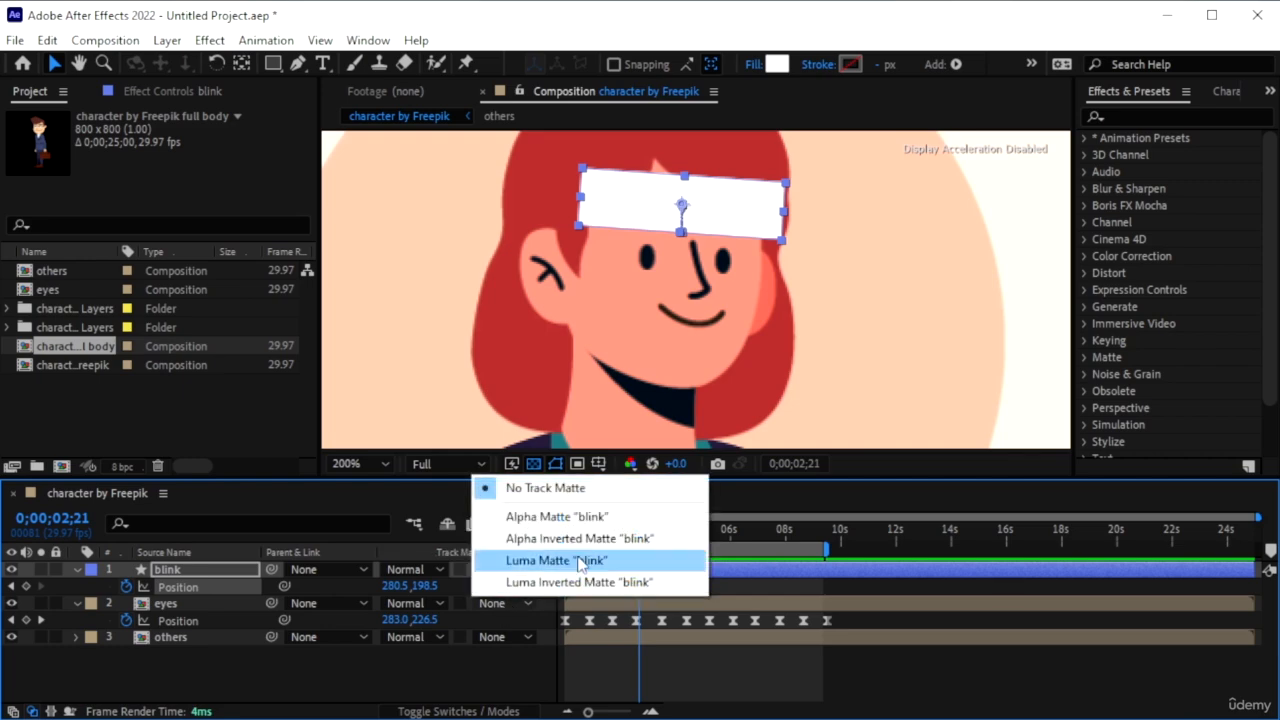
pyautogui.click(580, 538)
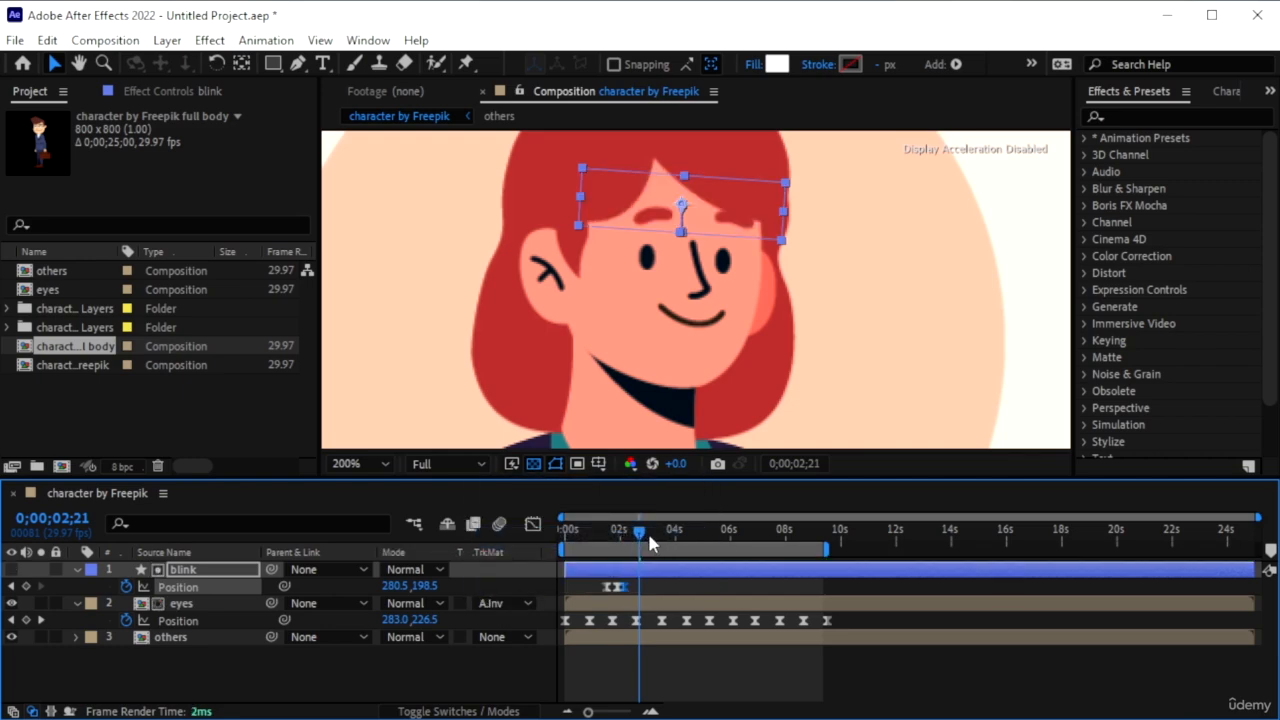
pyautogui.moveTo(650, 538); pyautogui.dragTo(562, 542)
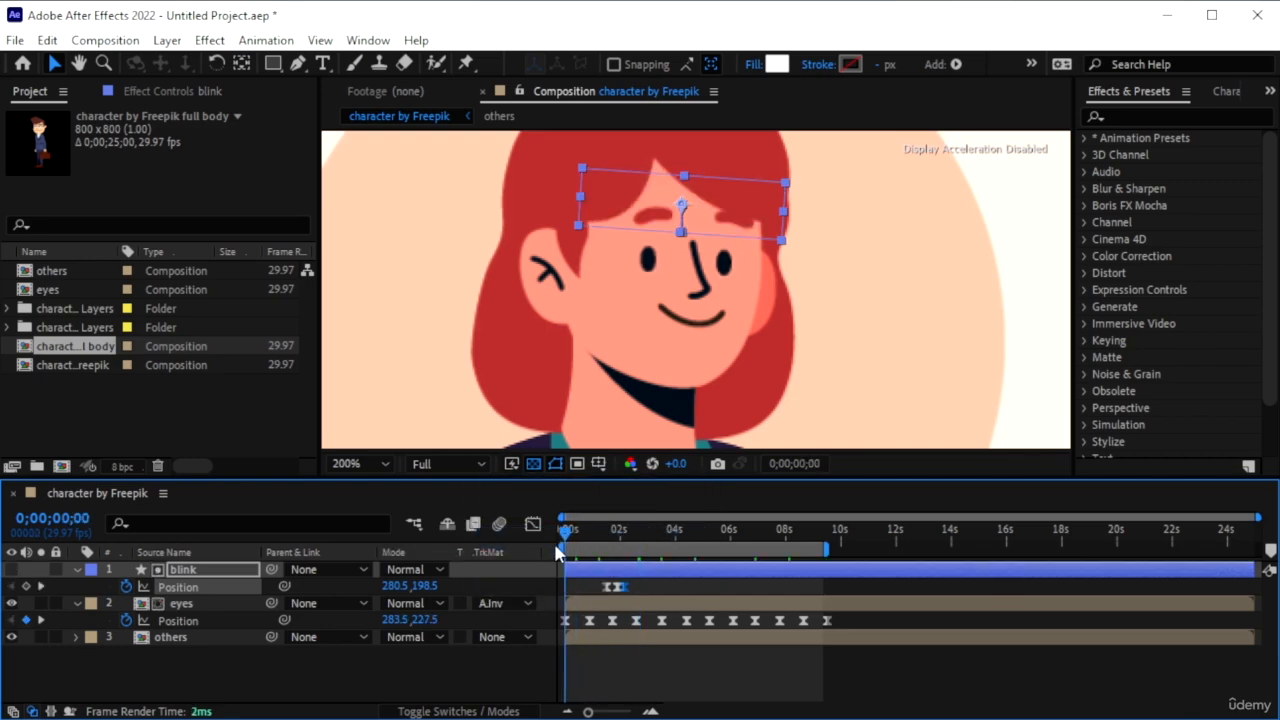
pyautogui.press('space')
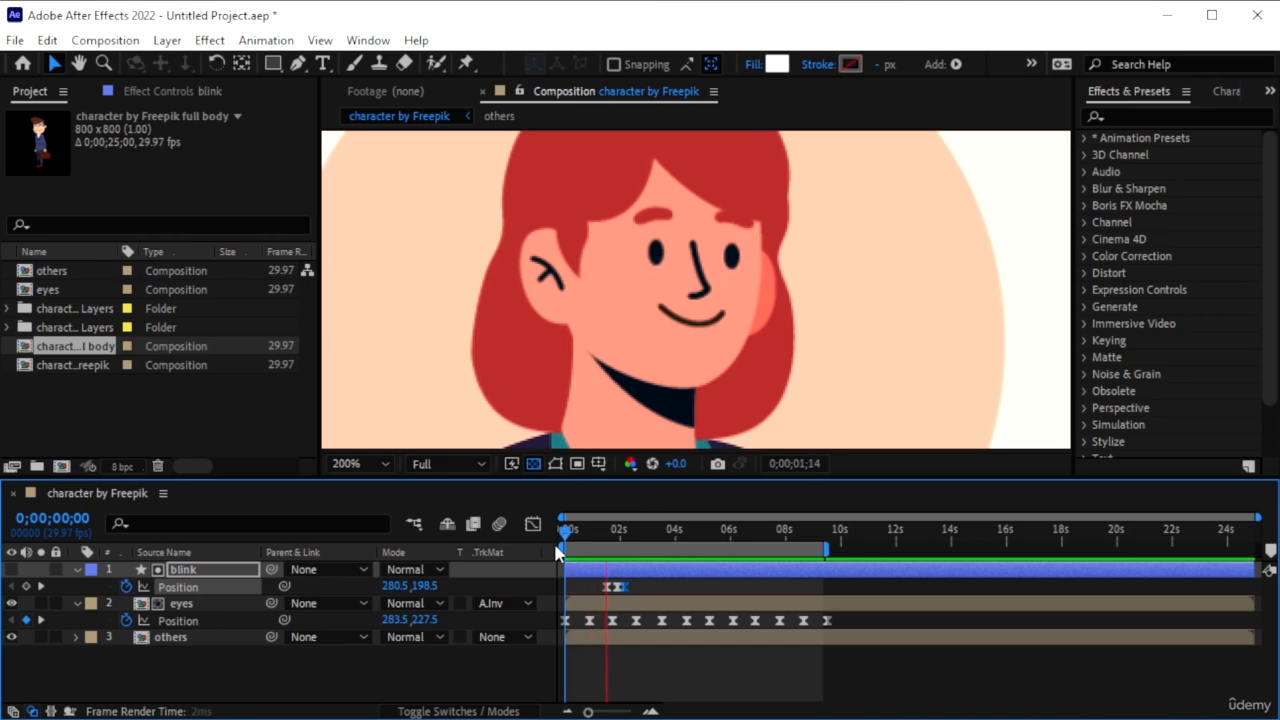
pyautogui.press('space')
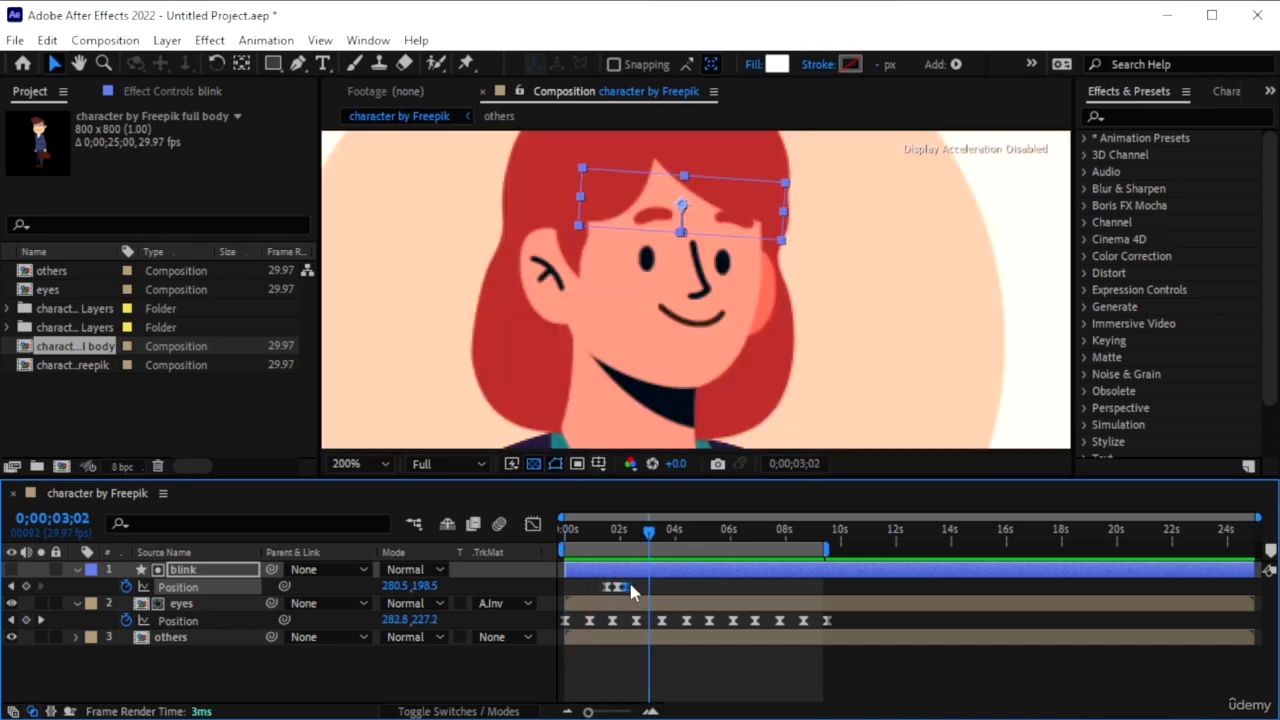
# - Copy the blink layer's three Position keyframes, paste them at 0;00;03;02, and shift the copies to start at about 4 seconds
pyautogui.moveTo(655, 581); pyautogui.dragTo(596, 590)
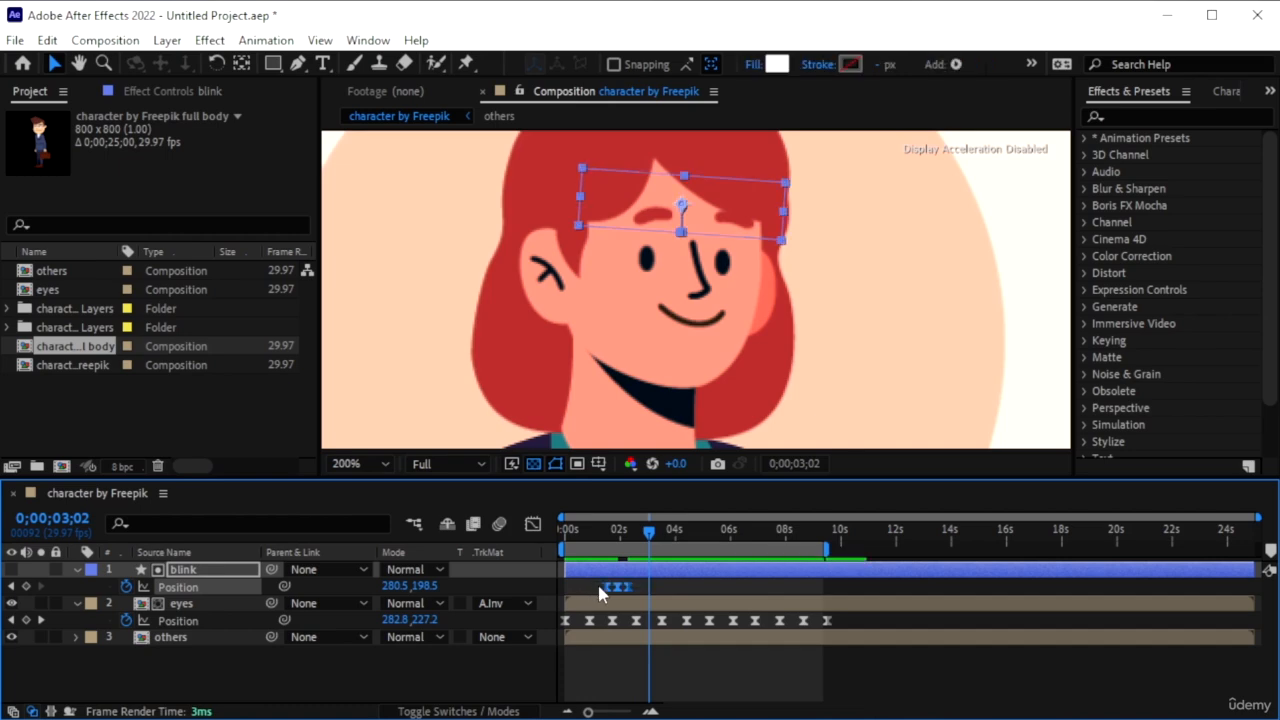
pyautogui.hotkey('ctrl', 'c')
pyautogui.hotkey('ctrl', 'v')
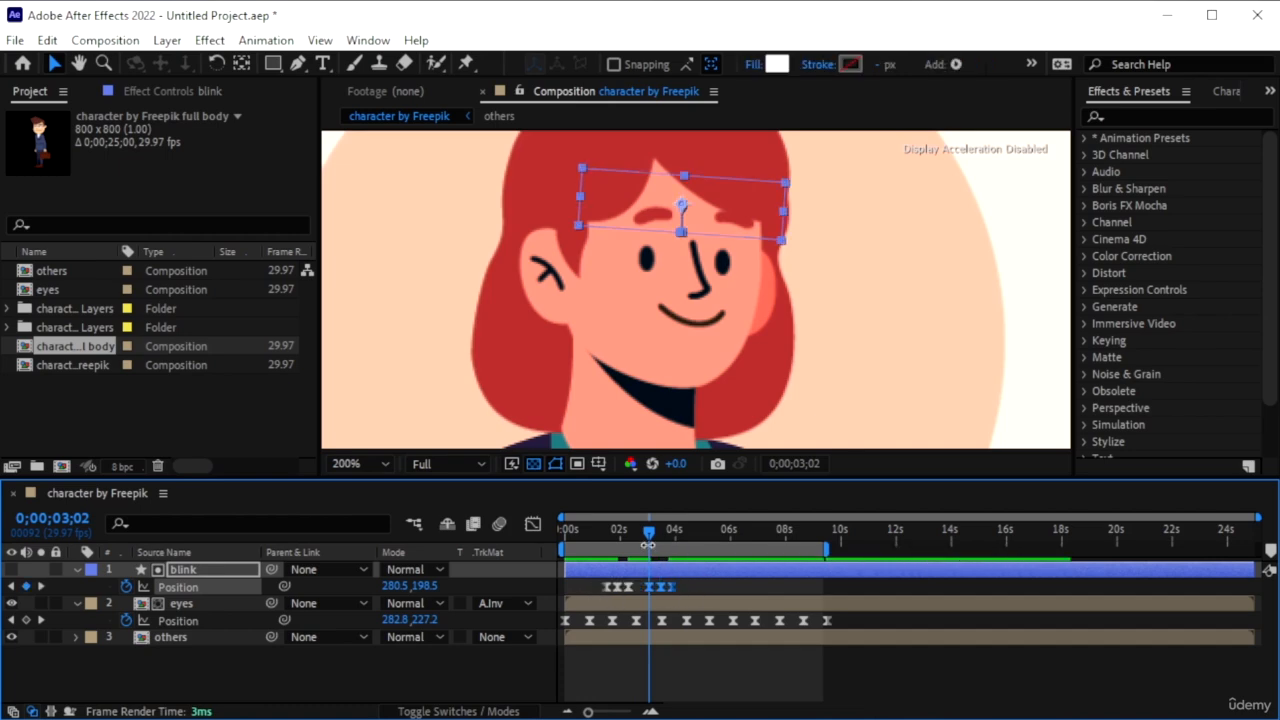
pyautogui.moveTo(659, 526); pyautogui.dragTo(716, 529)
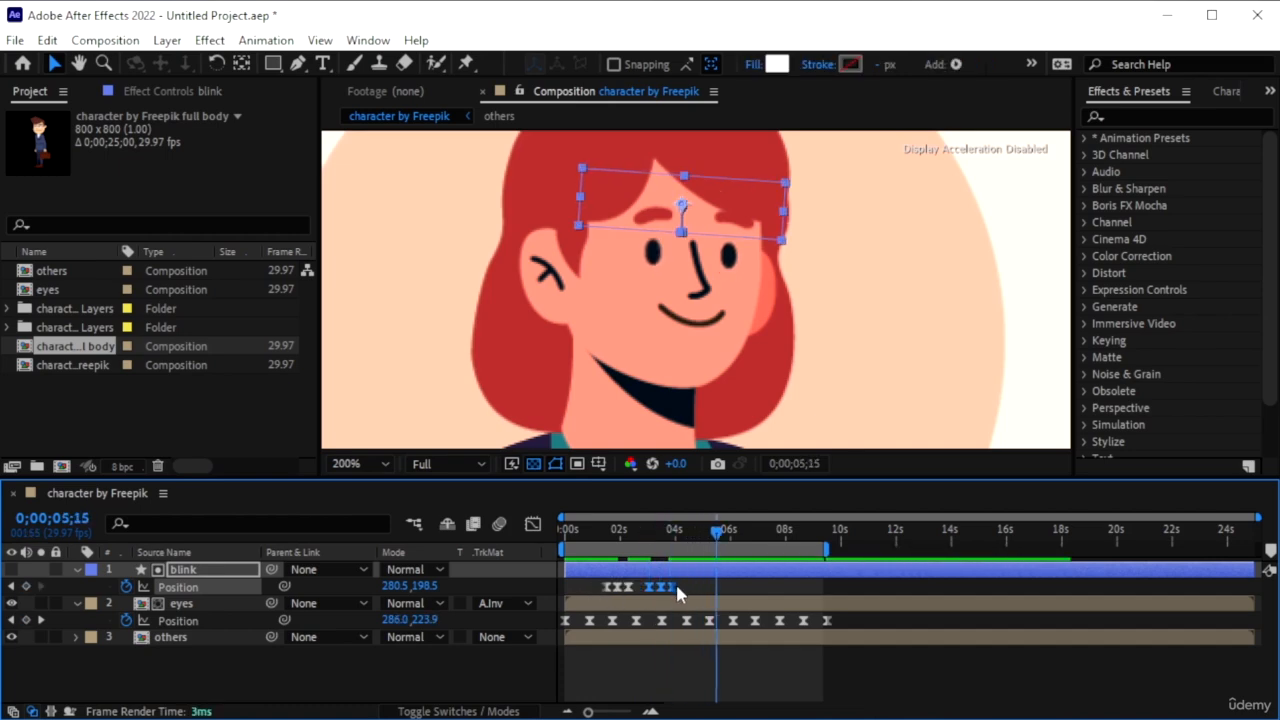
pyautogui.moveTo(673, 587); pyautogui.dragTo(702, 586)
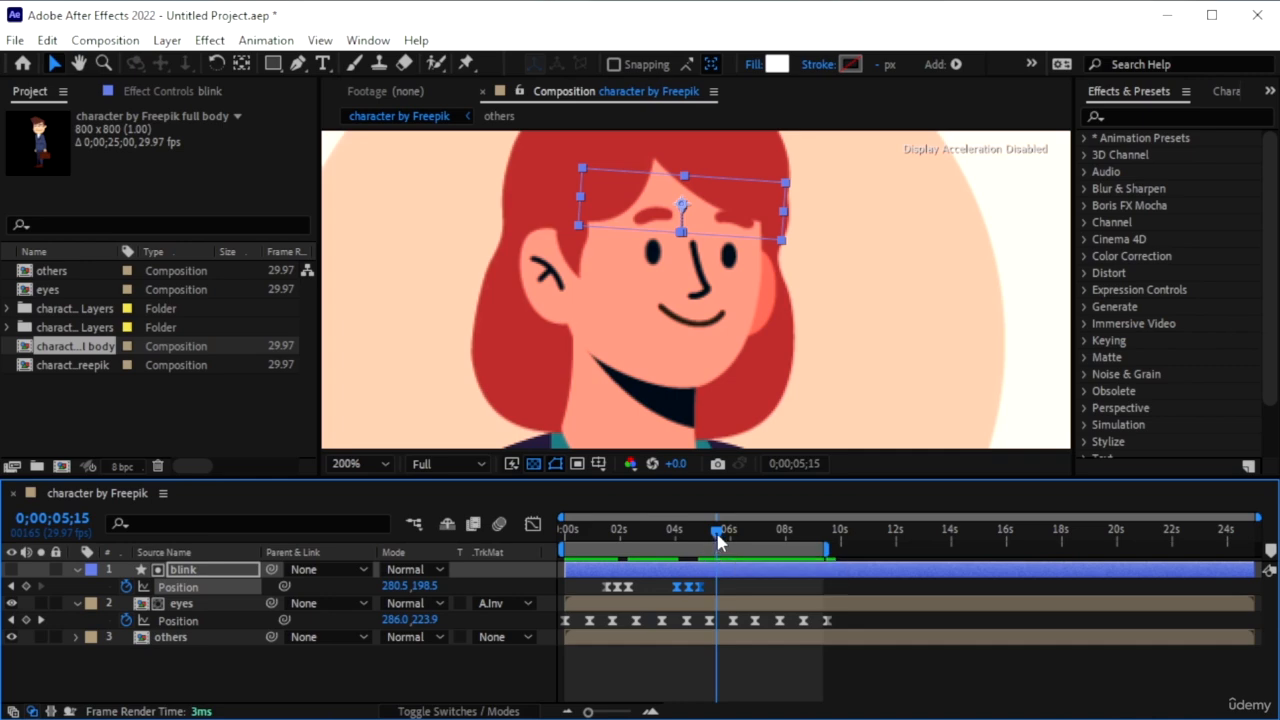
# - Paste the blink keyframes again at 0;00;06;04 and shift this third set to start at about 7 seconds
pyautogui.moveTo(717, 533); pyautogui.dragTo(735, 543)
pyautogui.hotkey('ctrl', 'v')
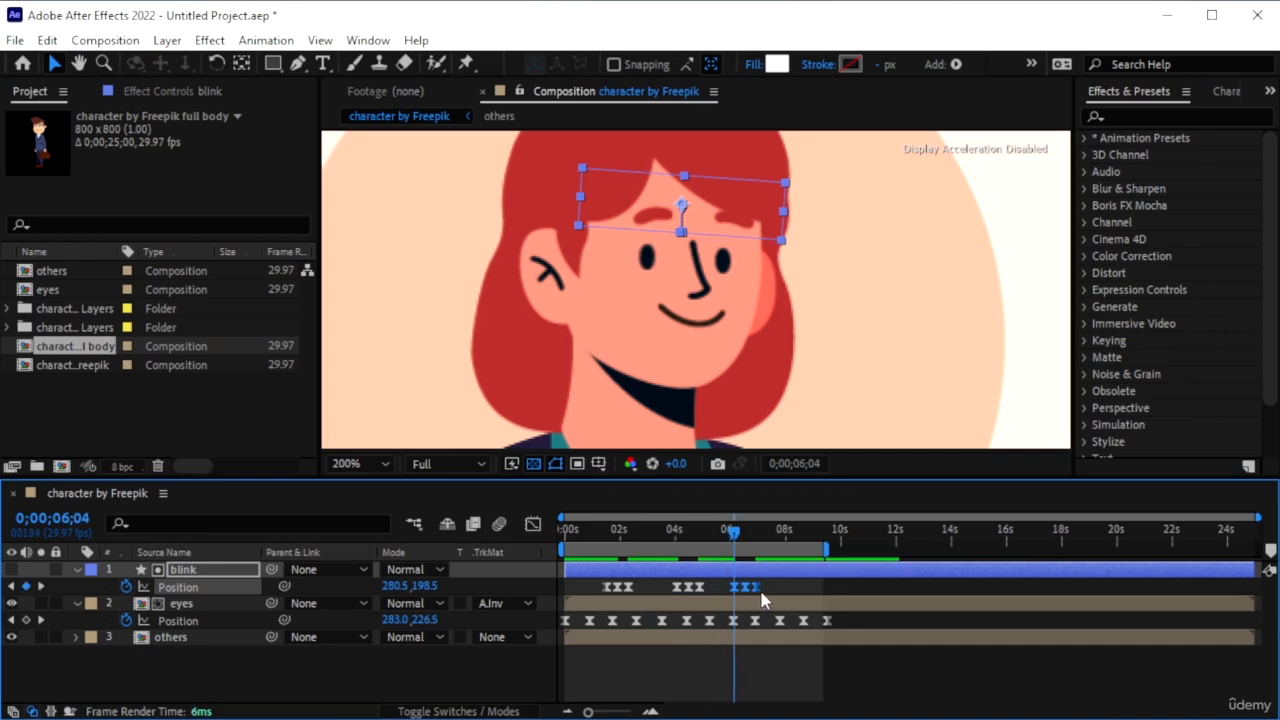
pyautogui.moveTo(762, 591); pyautogui.dragTo(786, 596)
# - Fit the whole character in the viewer and play the repeated blinks from the start
pyautogui.moveTo(736, 536); pyautogui.dragTo(490, 557)
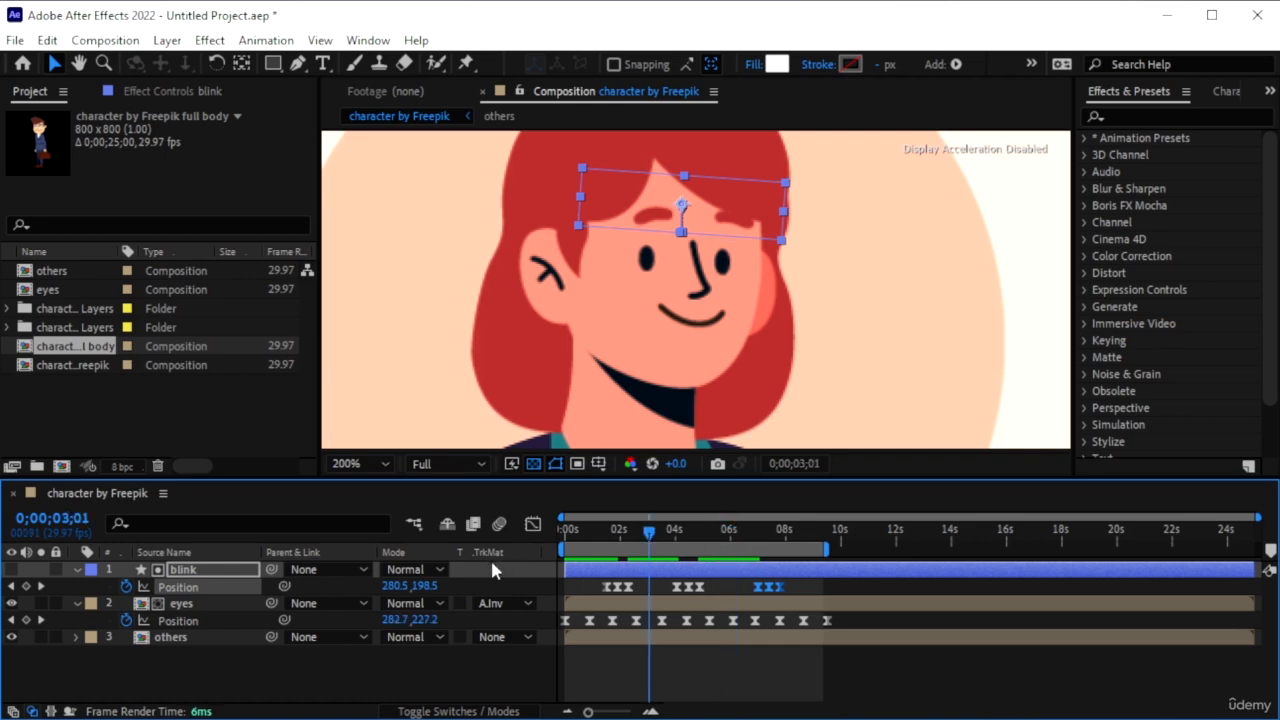
pyautogui.click(340, 464)
pyautogui.click(378, 108)
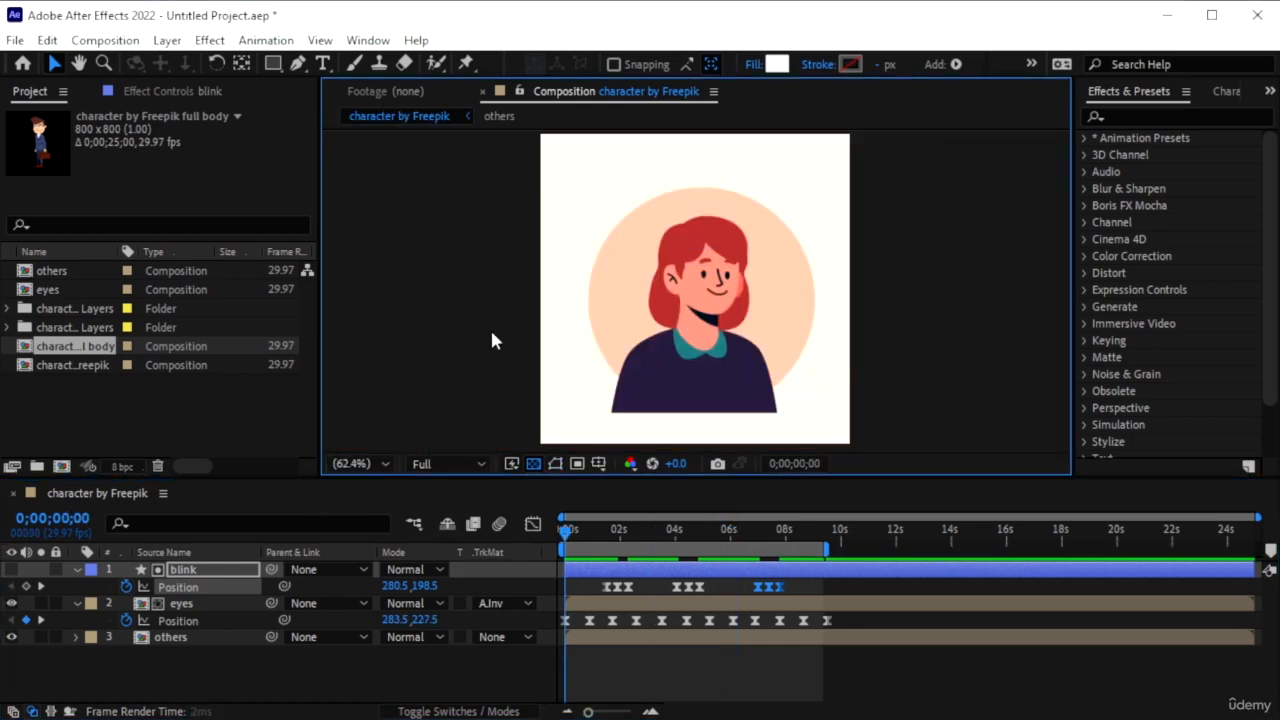
pyautogui.press('space')
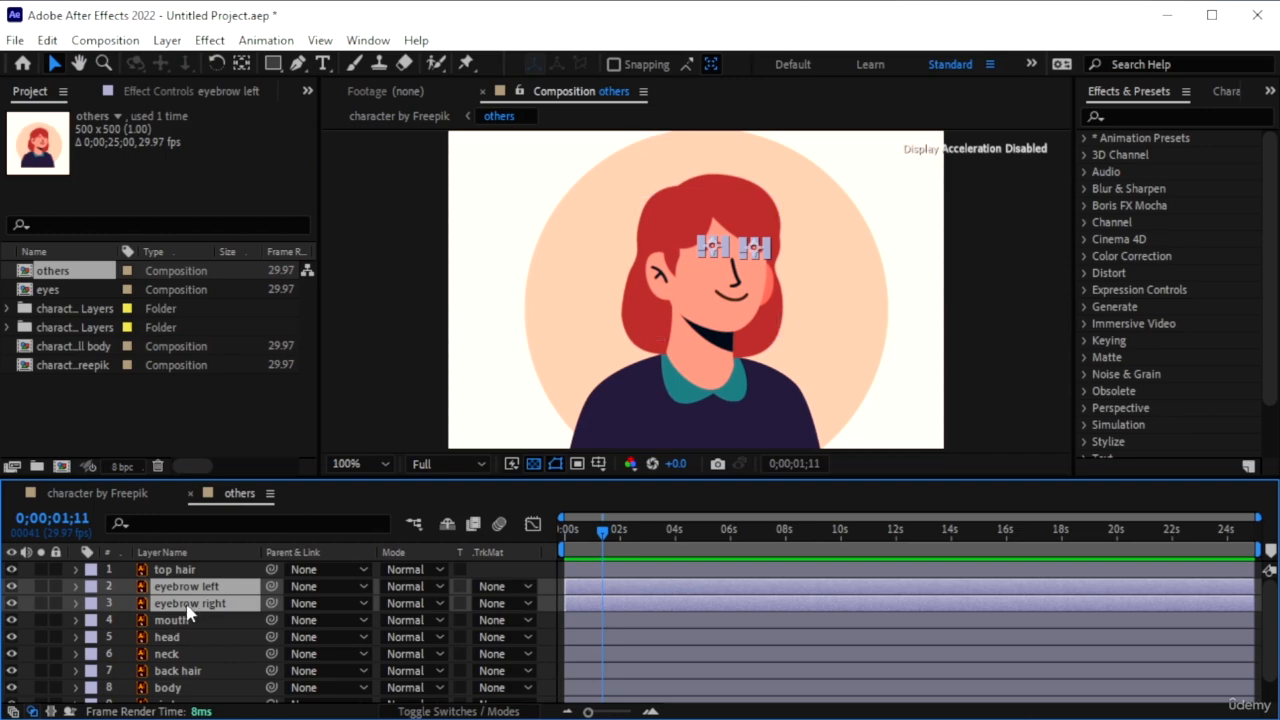
# - Copy the eyebrow left and eyebrow right layers from the others composition to the top of the character by Freepik composition
pyautogui.press('.')
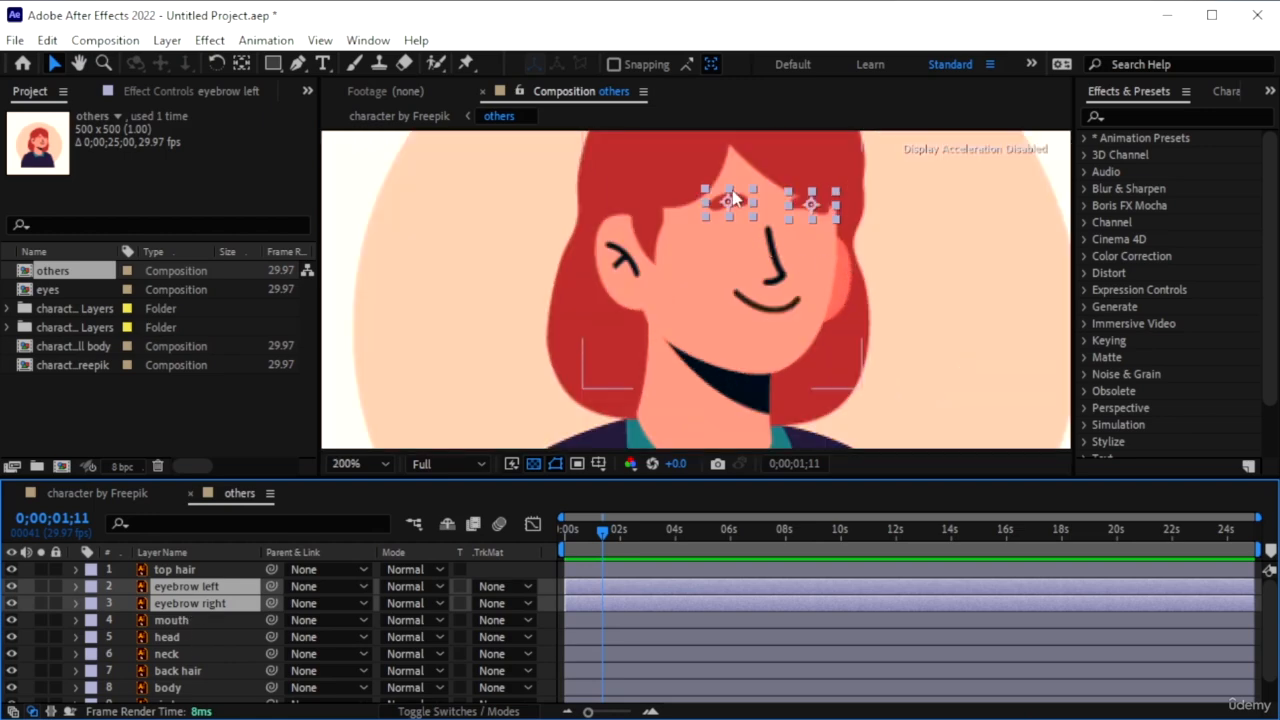
pyautogui.rightClick(208, 591)
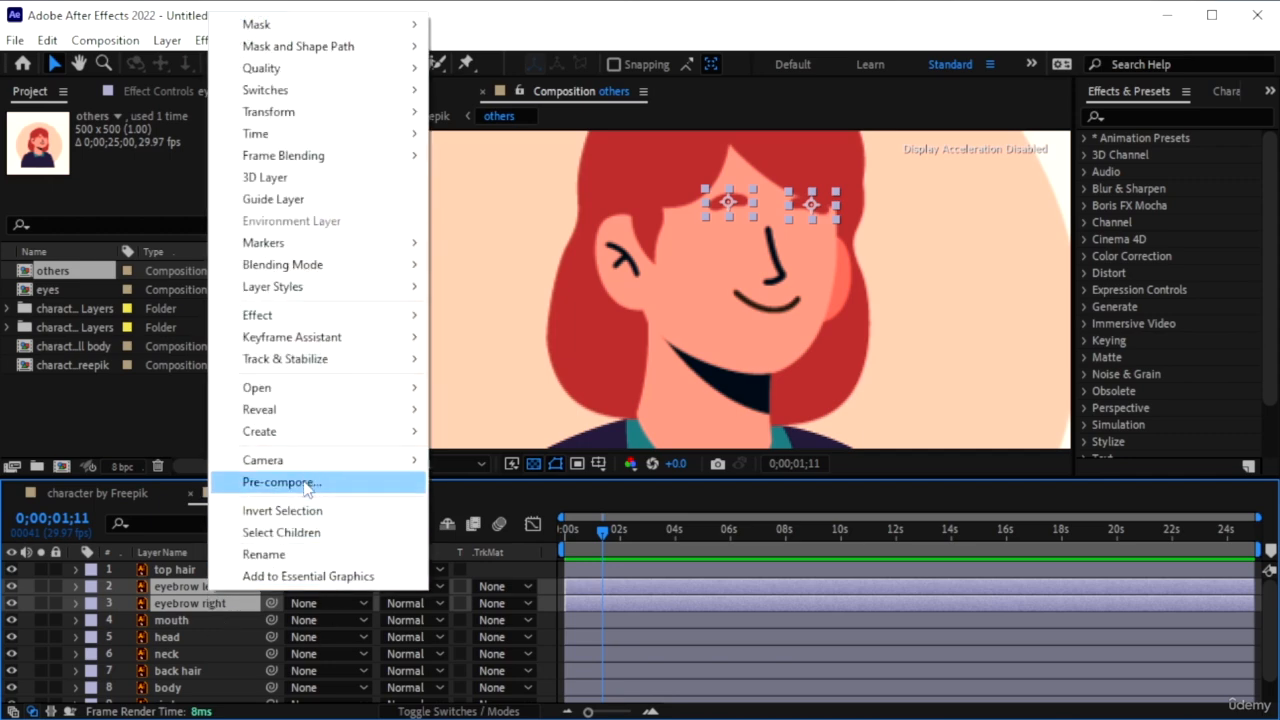
pyautogui.click(212, 613)
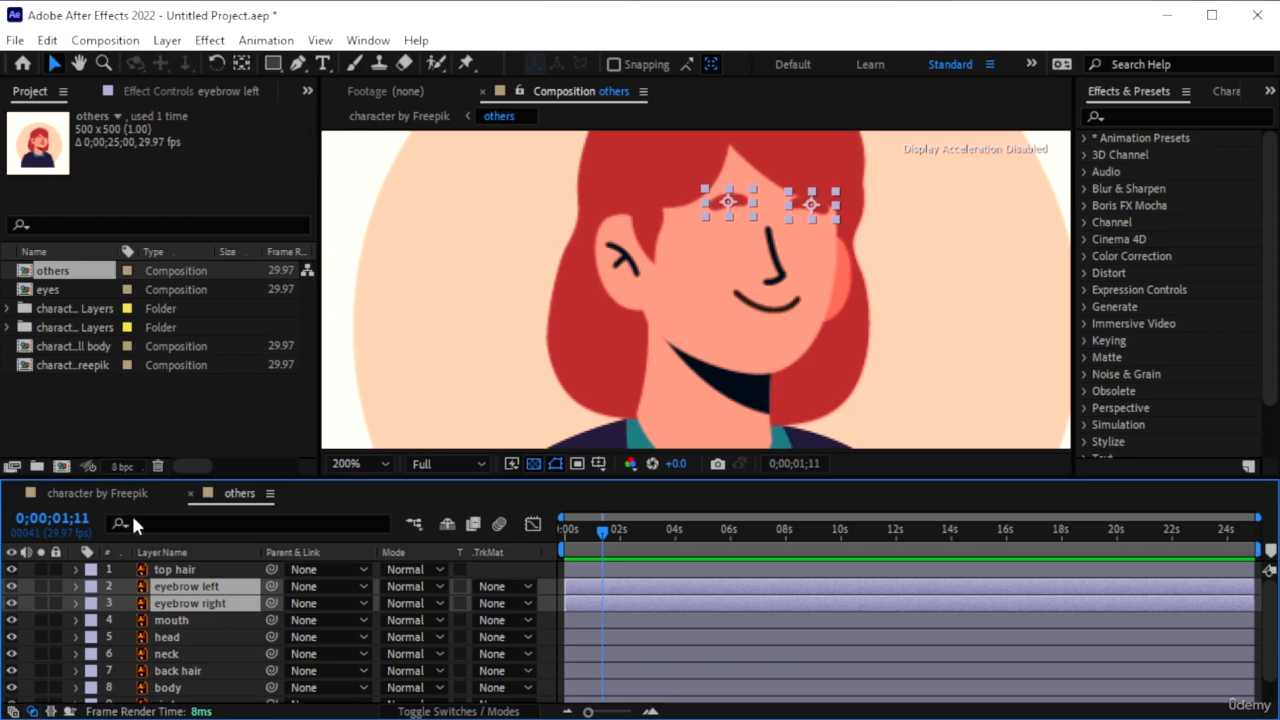
pyautogui.click(110, 492)
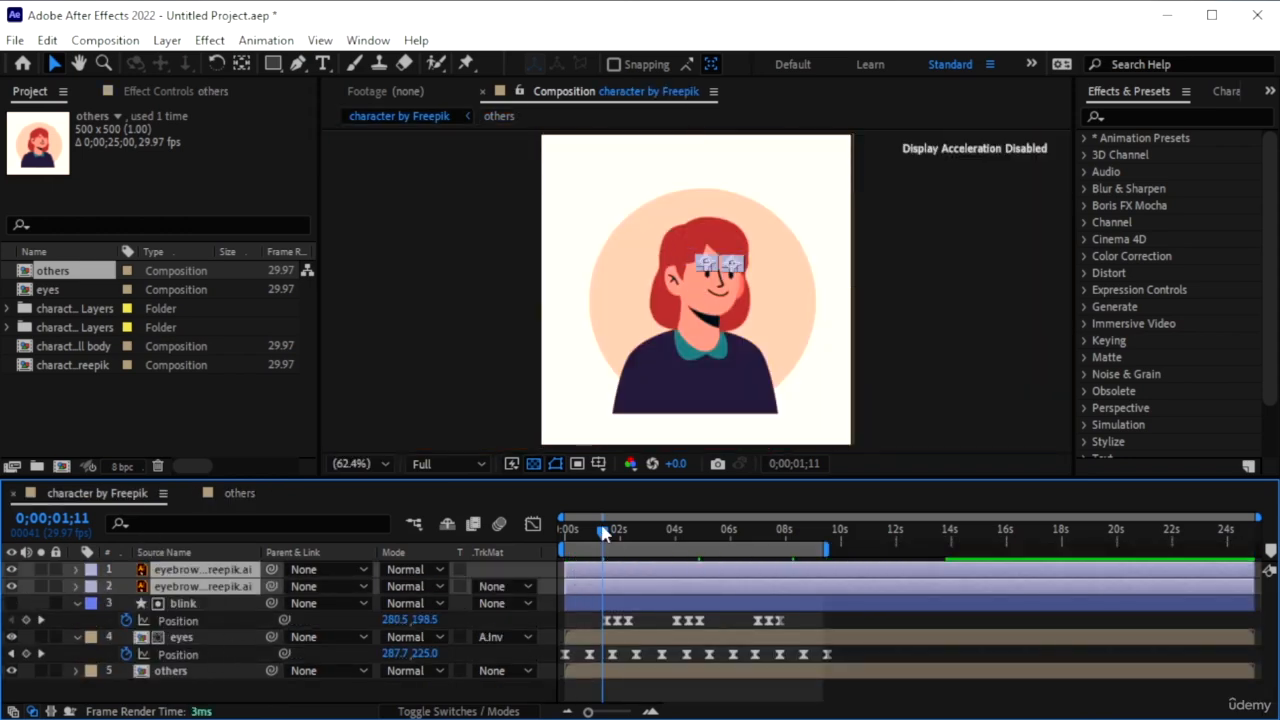
pyautogui.click(550, 534)
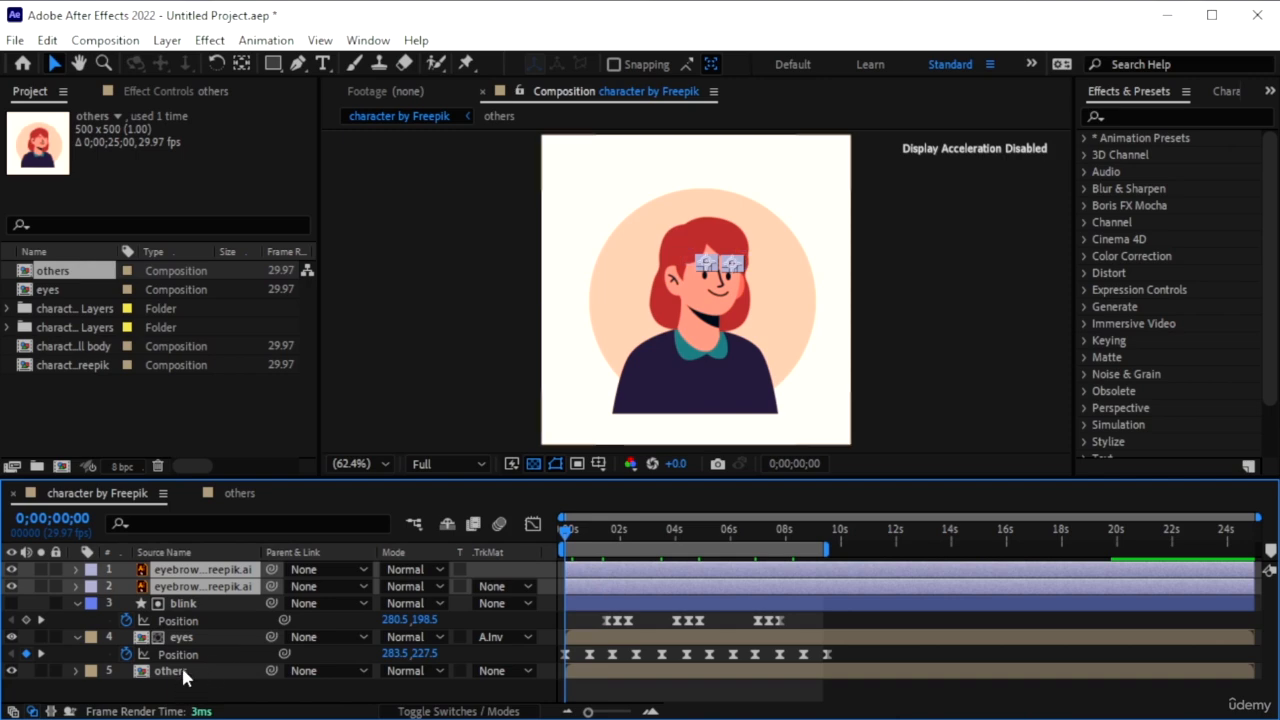
# - Delete the original eyebrow left and eyebrow right layers from the others composition and return to character by Freepik
pyautogui.click(235, 494)
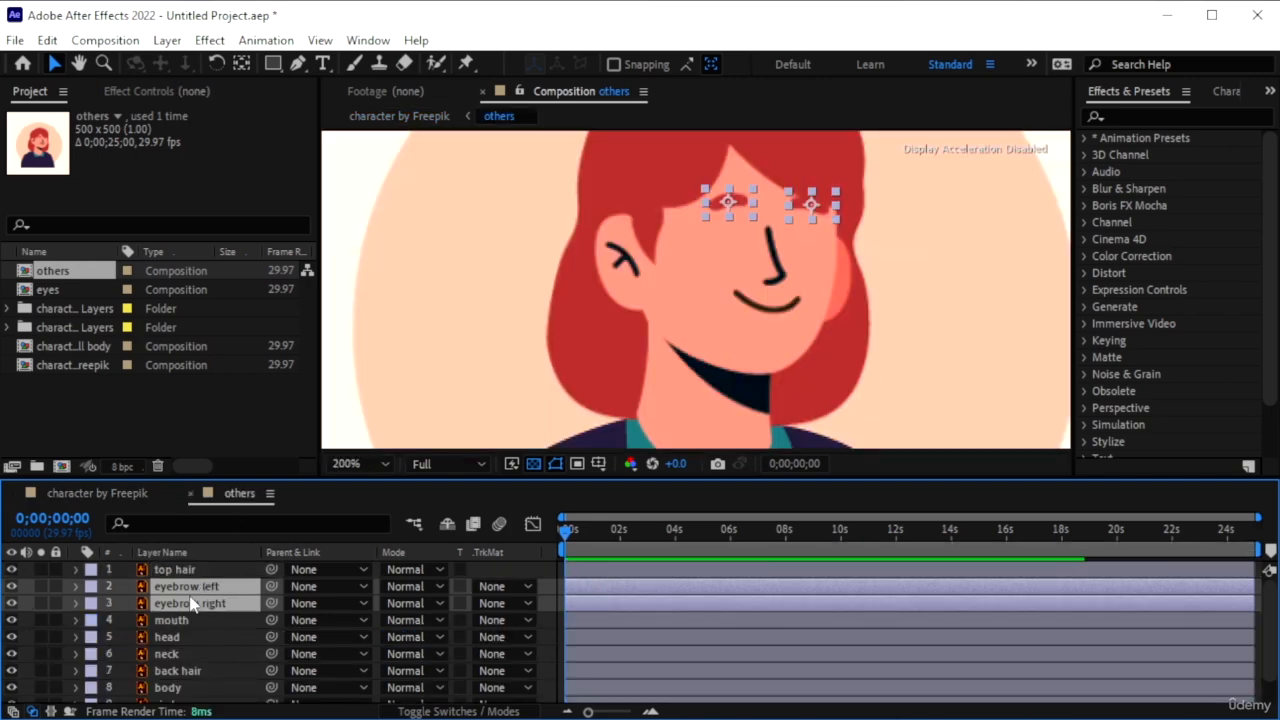
pyautogui.press('Delete')
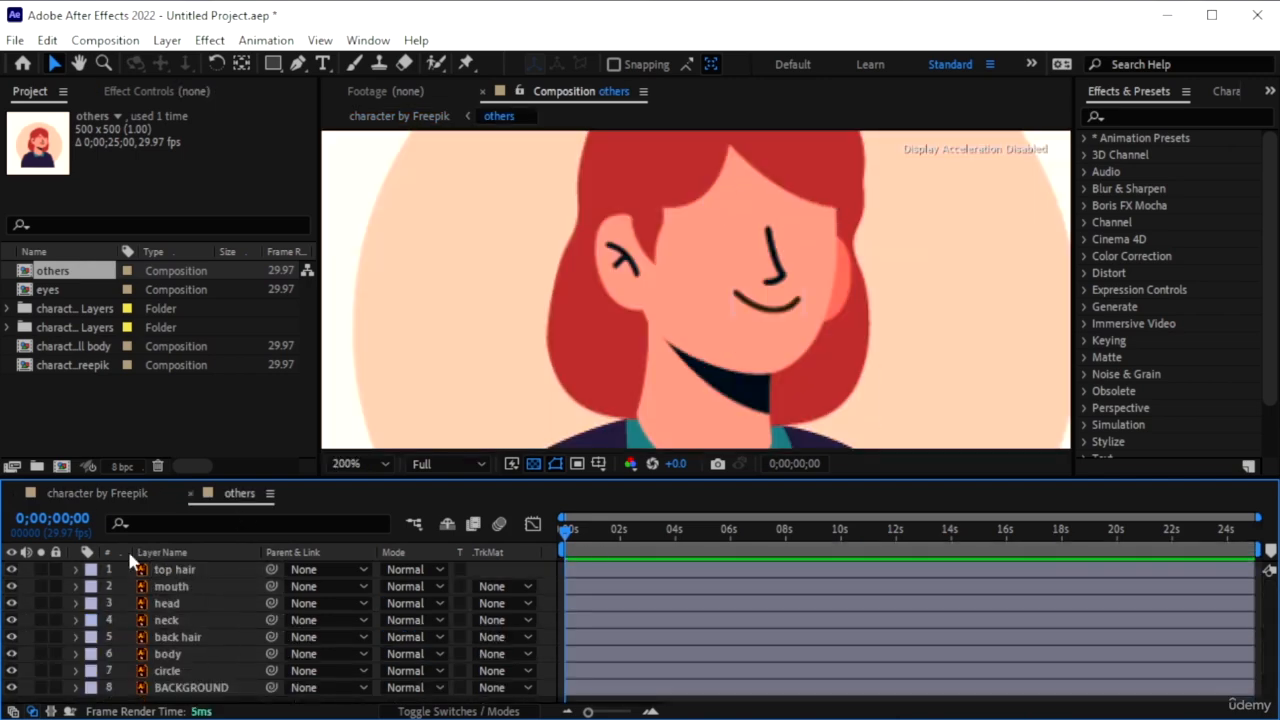
pyautogui.click(101, 493)
pyautogui.click(798, 323)
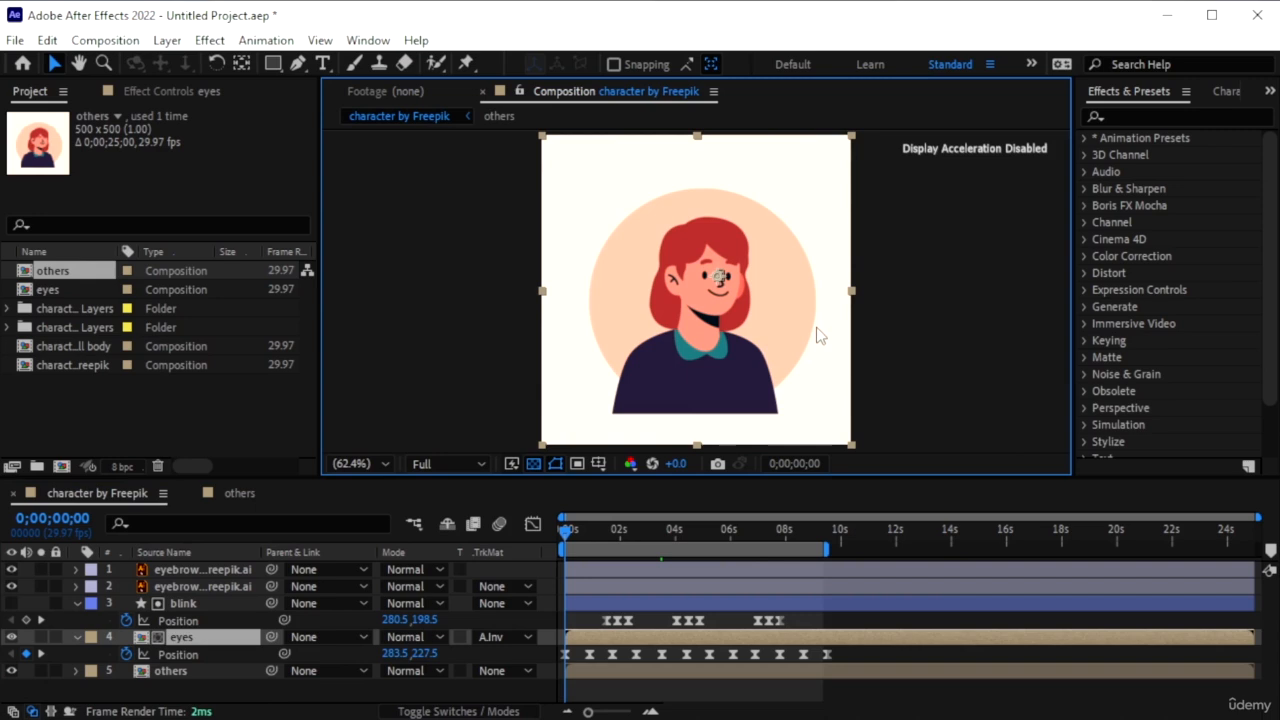
# - Scrub the opening with both eyebrow layers selected, view the eyes and others compositions, and return to character by Freepik
pyautogui.click(191, 571)
pyautogui.keyDown('shift'); pyautogui.click(201, 585); pyautogui.keyUp('shift')
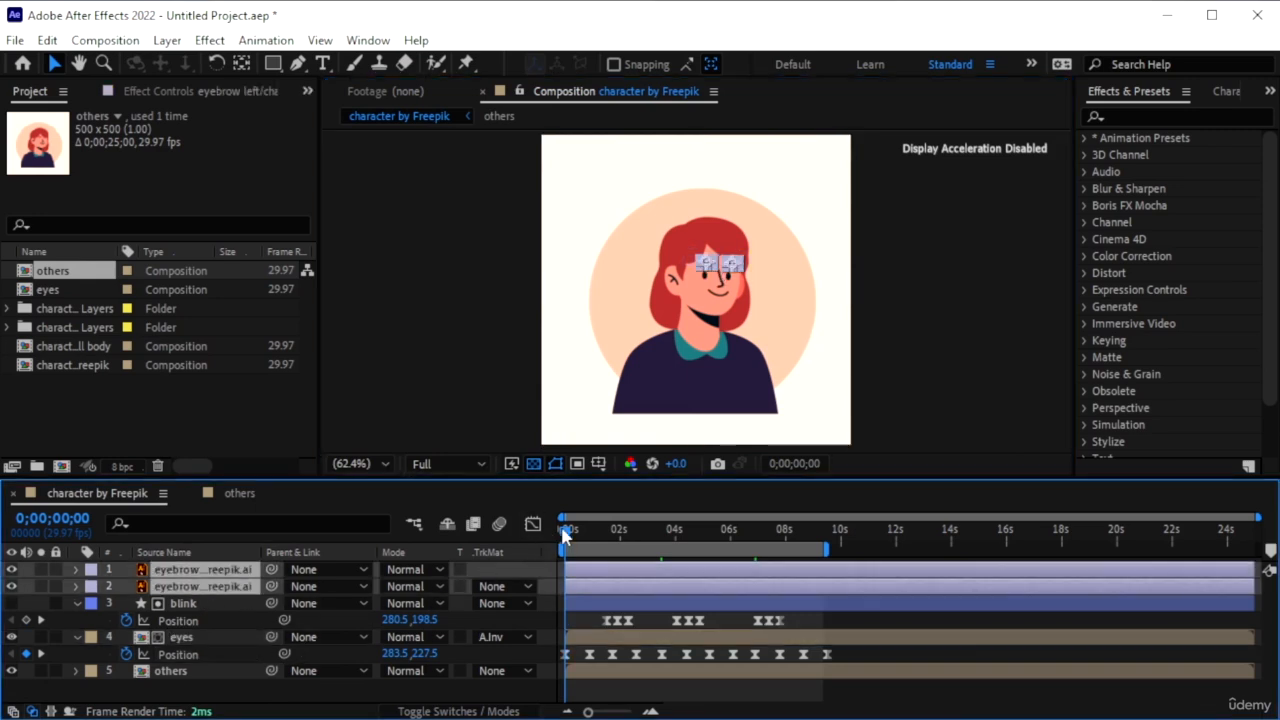
pyautogui.moveTo(598, 530); pyautogui.dragTo(533, 573)
pyautogui.click(195, 637)
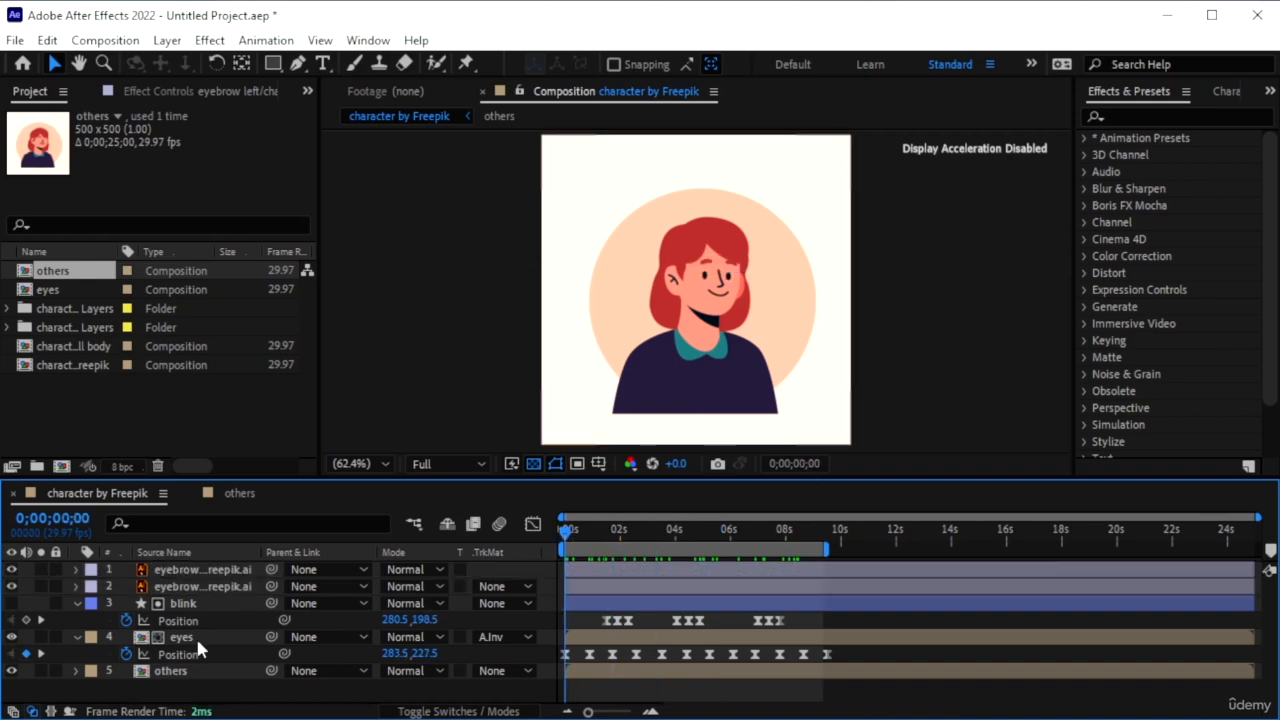
pyautogui.click(227, 497)
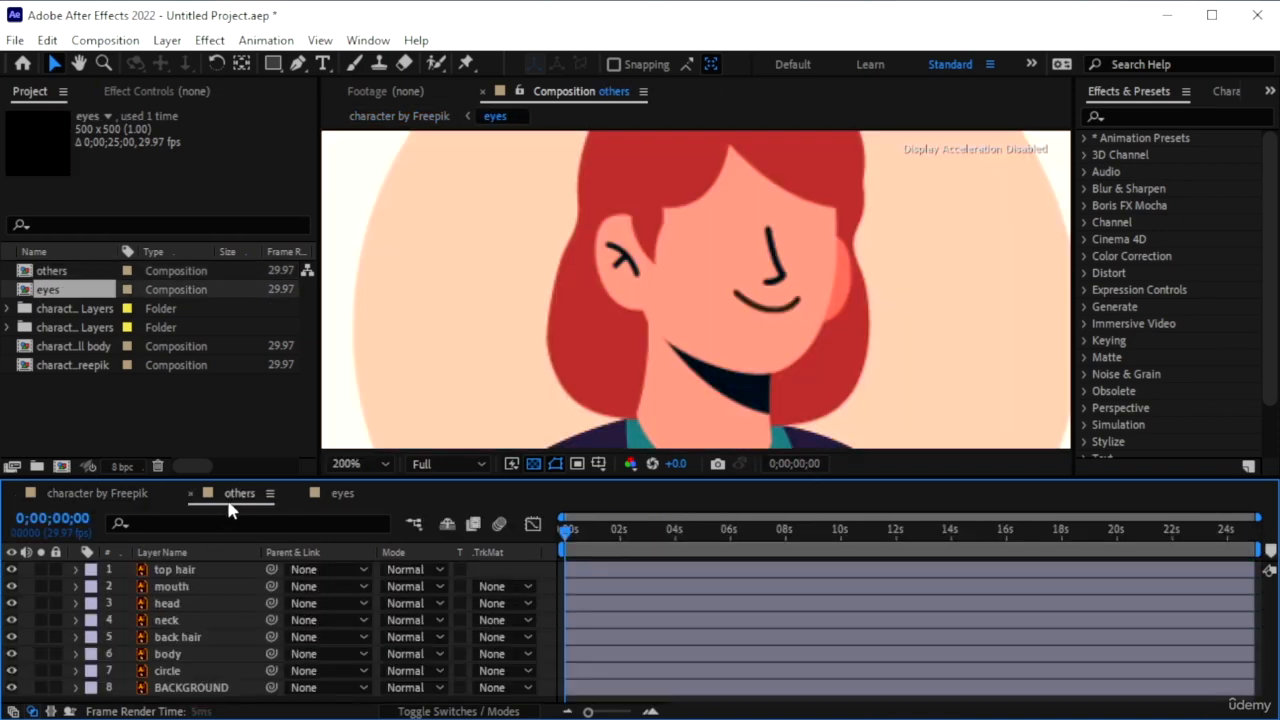
pyautogui.click(99, 494)
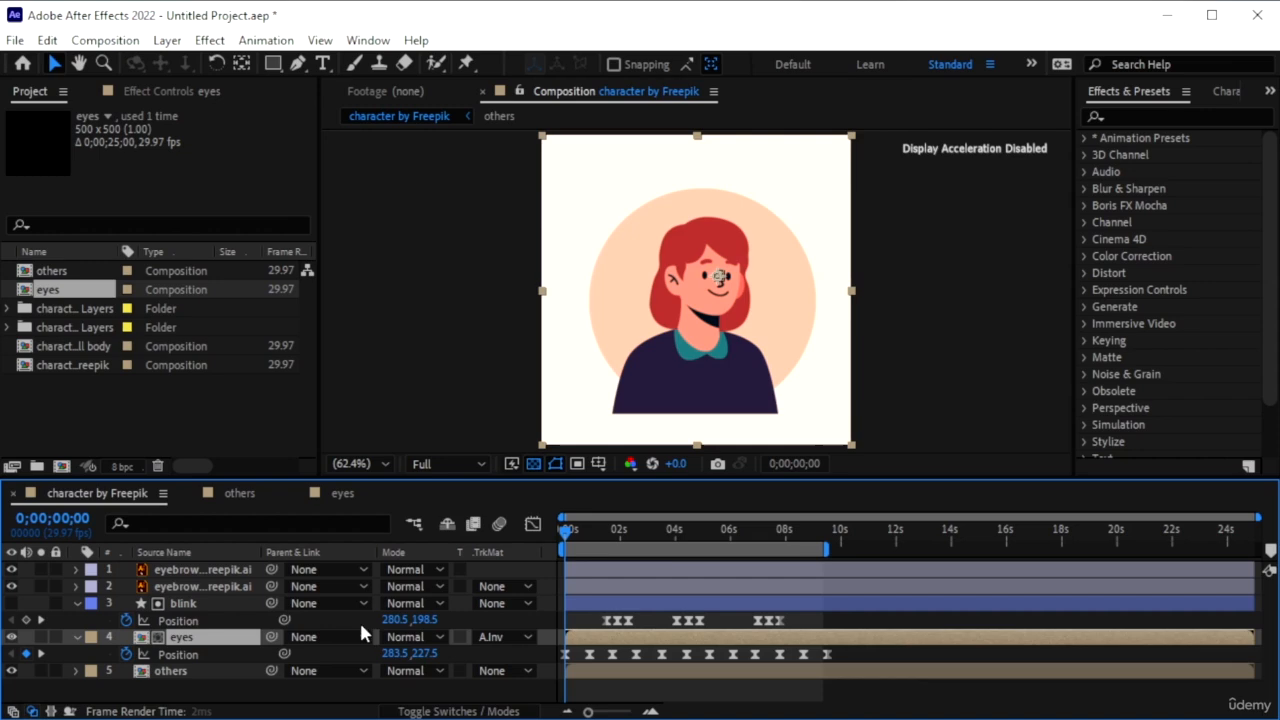
# - Pre-compose the two eyebrow layers at the top of the character by Freepik composition as eyebrows, moving all attributes
pyautogui.click(185, 569)
pyautogui.scroll(2, 780, 275)
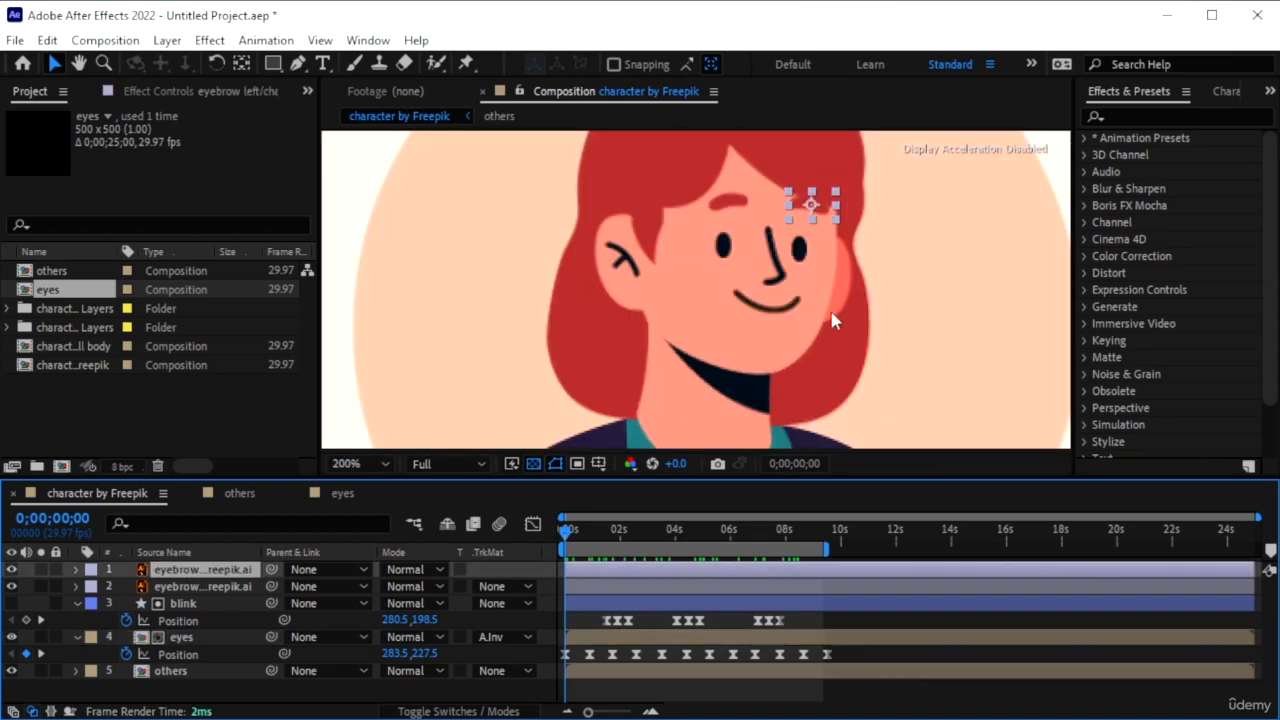
pyautogui.keyDown('ctrl'); pyautogui.click(200, 586); pyautogui.keyUp('ctrl')
pyautogui.rightClick(200, 586)
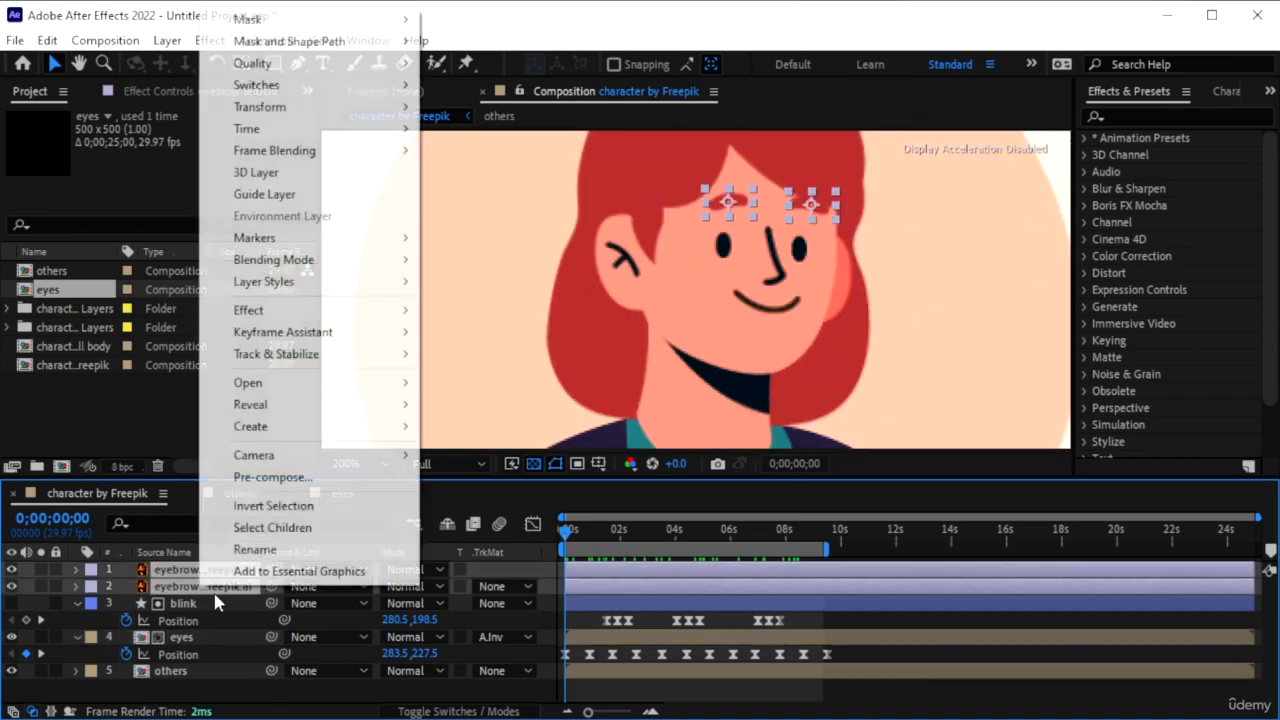
pyautogui.click(288, 478)
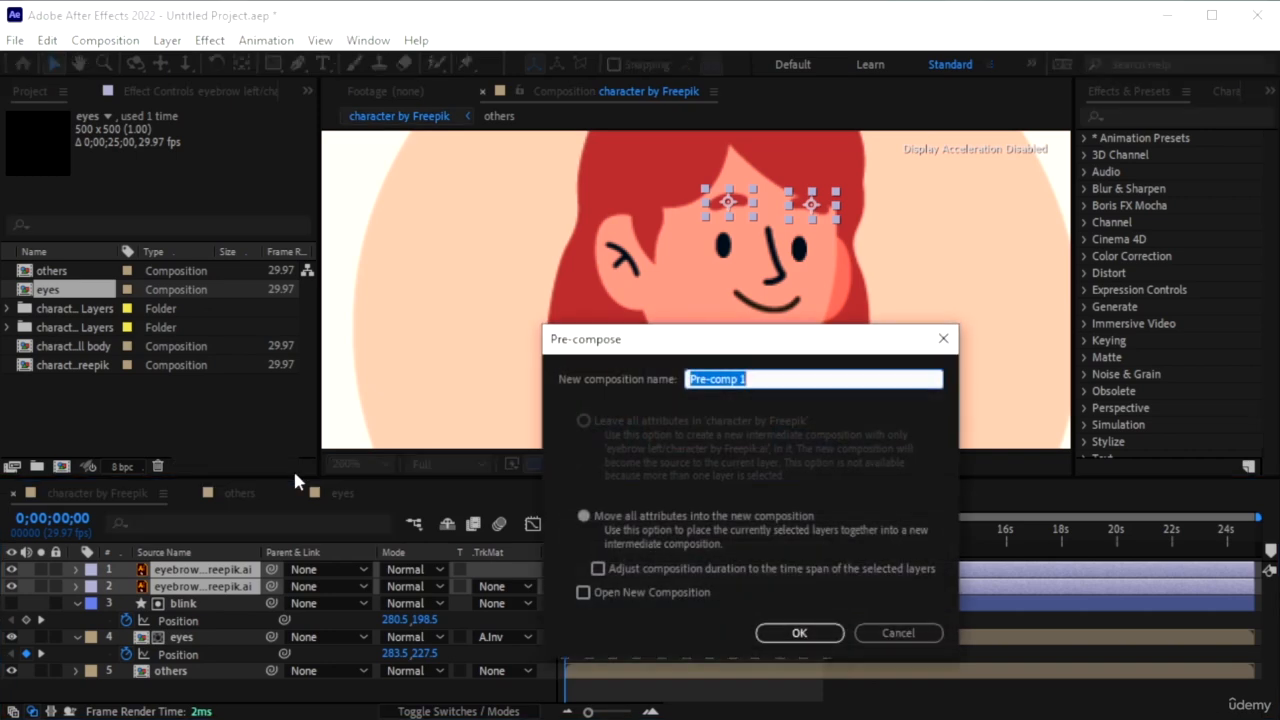
pyautogui.write('eyebrows')
pyautogui.press('Return')
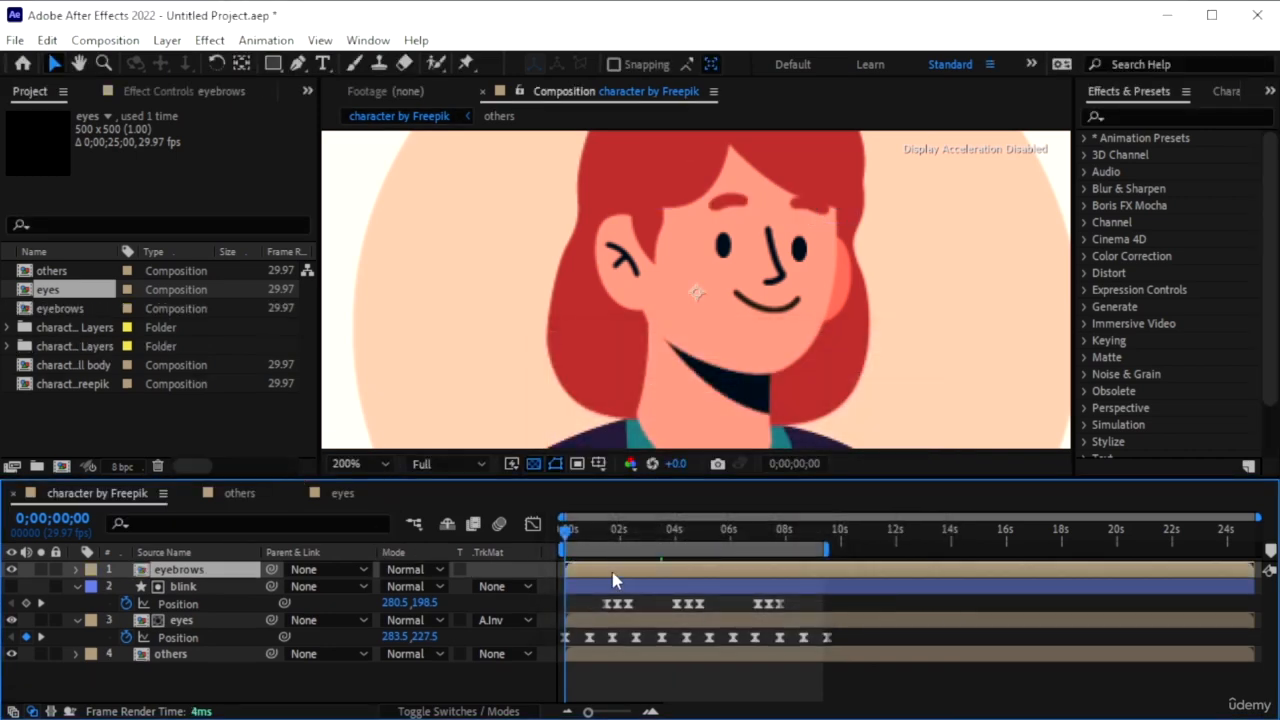
# - Start Position keyframes on the eyebrows layer at 0;00;00;24 and set its vertical position to 247 at 0;00;01;07
pyautogui.press('p')
pyautogui.moveTo(573, 534); pyautogui.dragTo(587, 534)
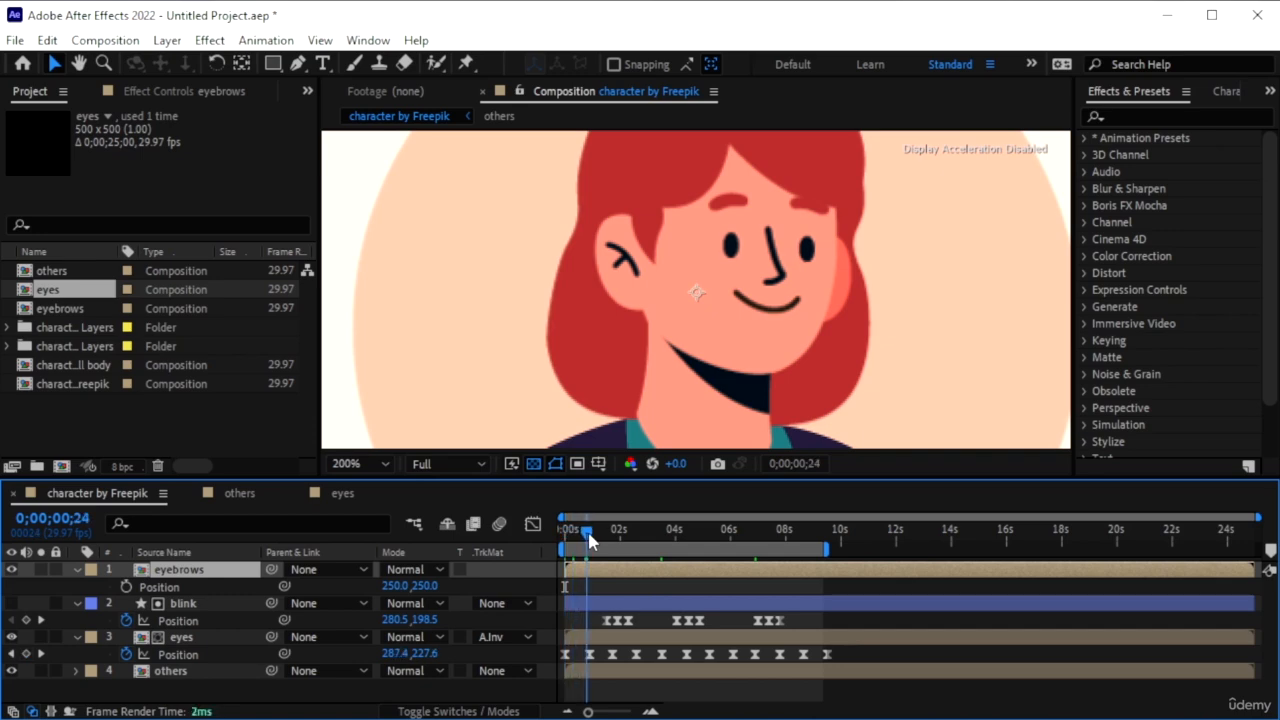
pyautogui.click(126, 587)
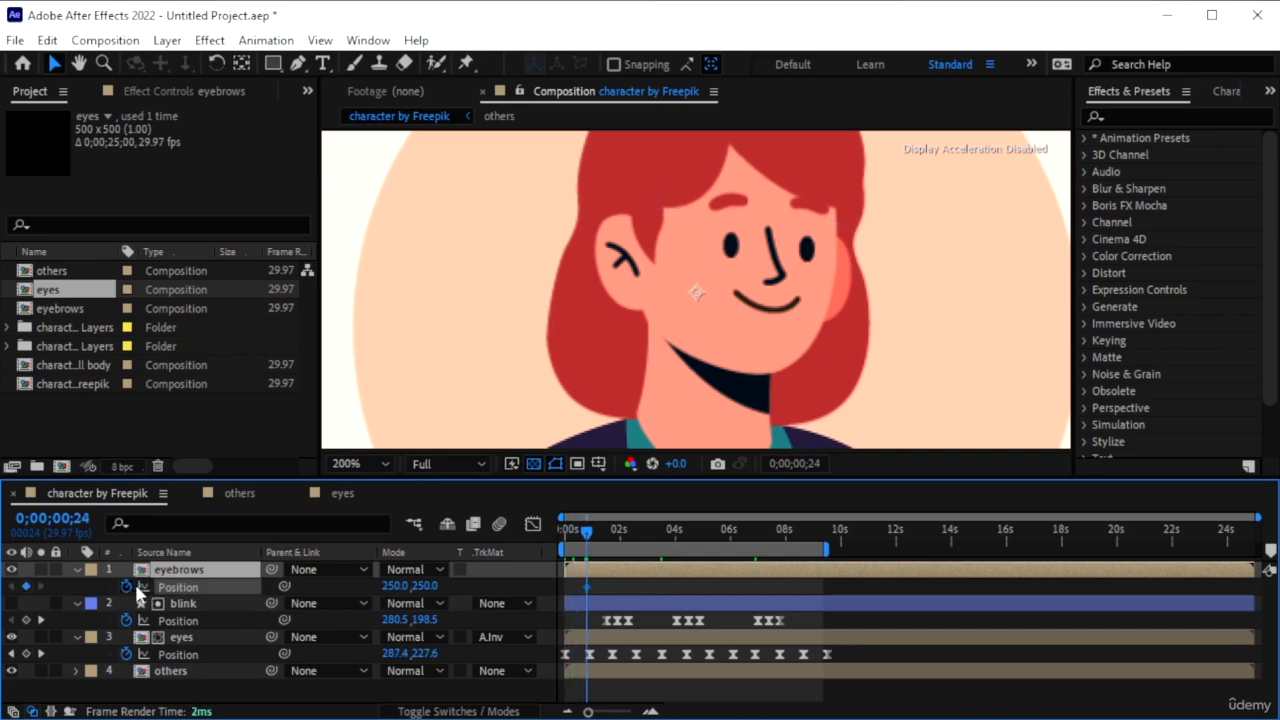
pyautogui.moveTo(595, 535); pyautogui.dragTo(604, 538)
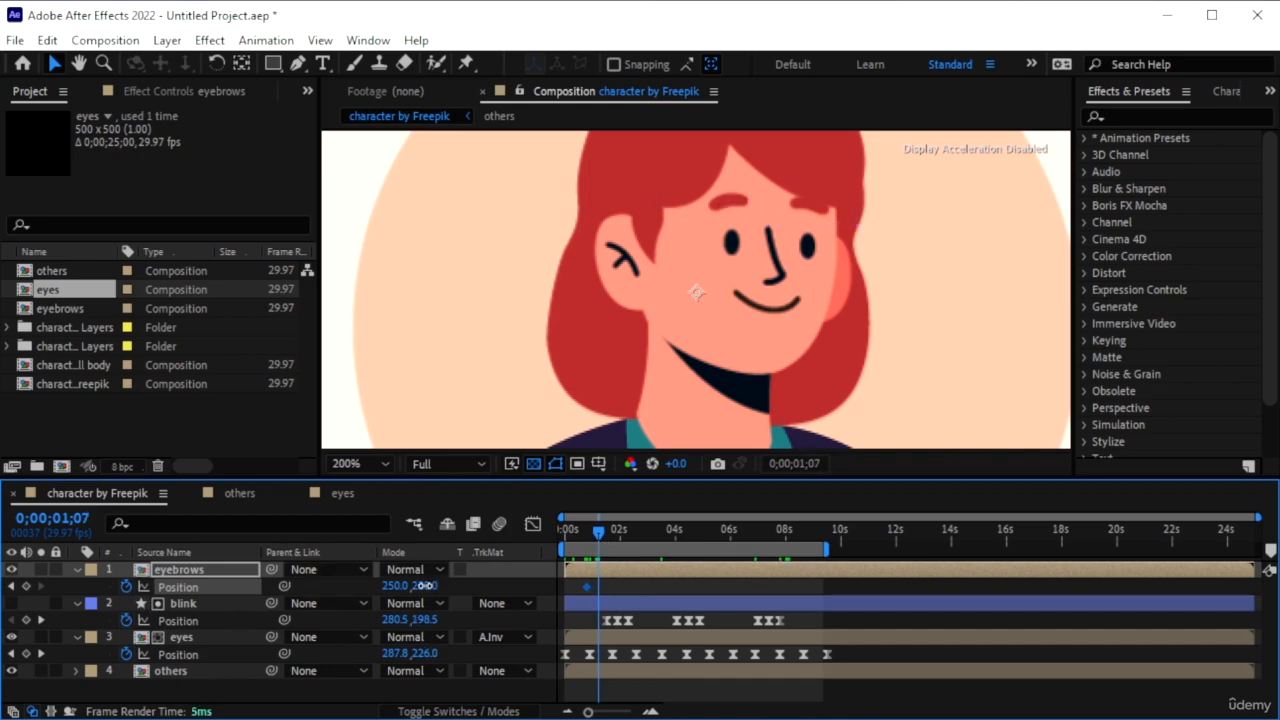
pyautogui.moveTo(428, 586); pyautogui.dragTo(426, 586)
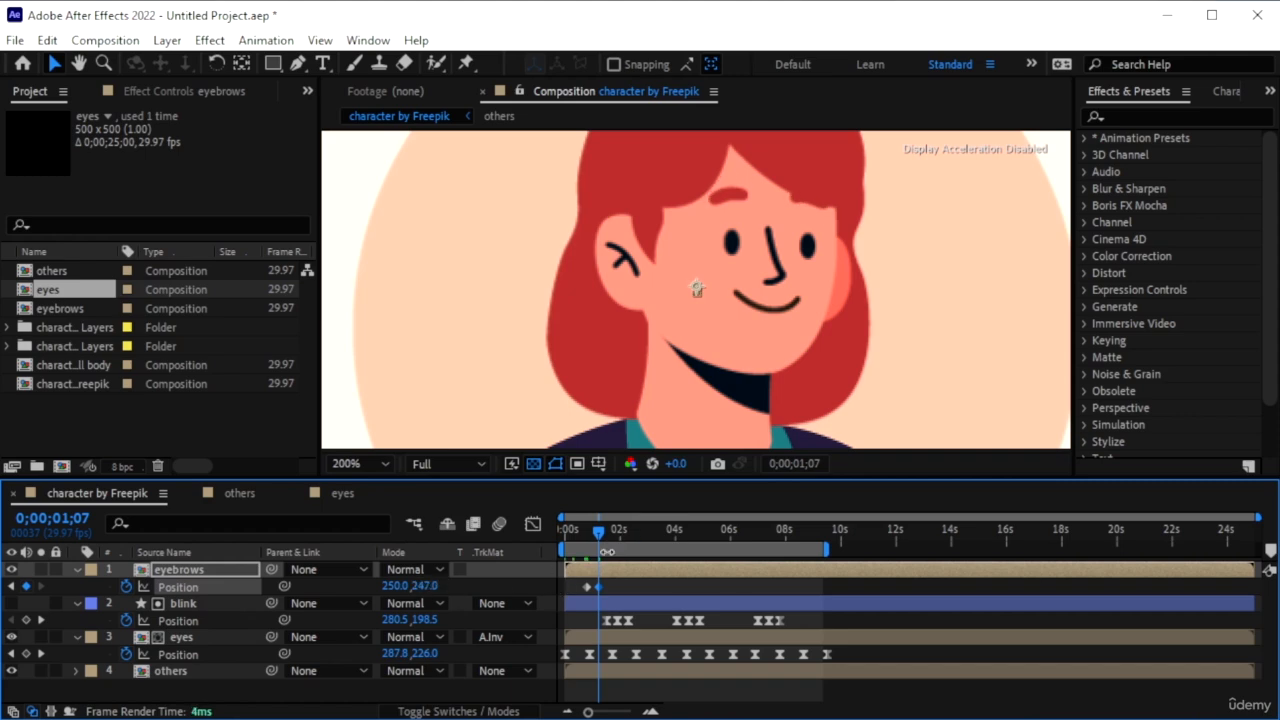
# - Add an eyebrows Position keyframe at 0;00;01;19 with the vertical value set to 250
pyautogui.moveTo(603, 540); pyautogui.dragTo(611, 538)
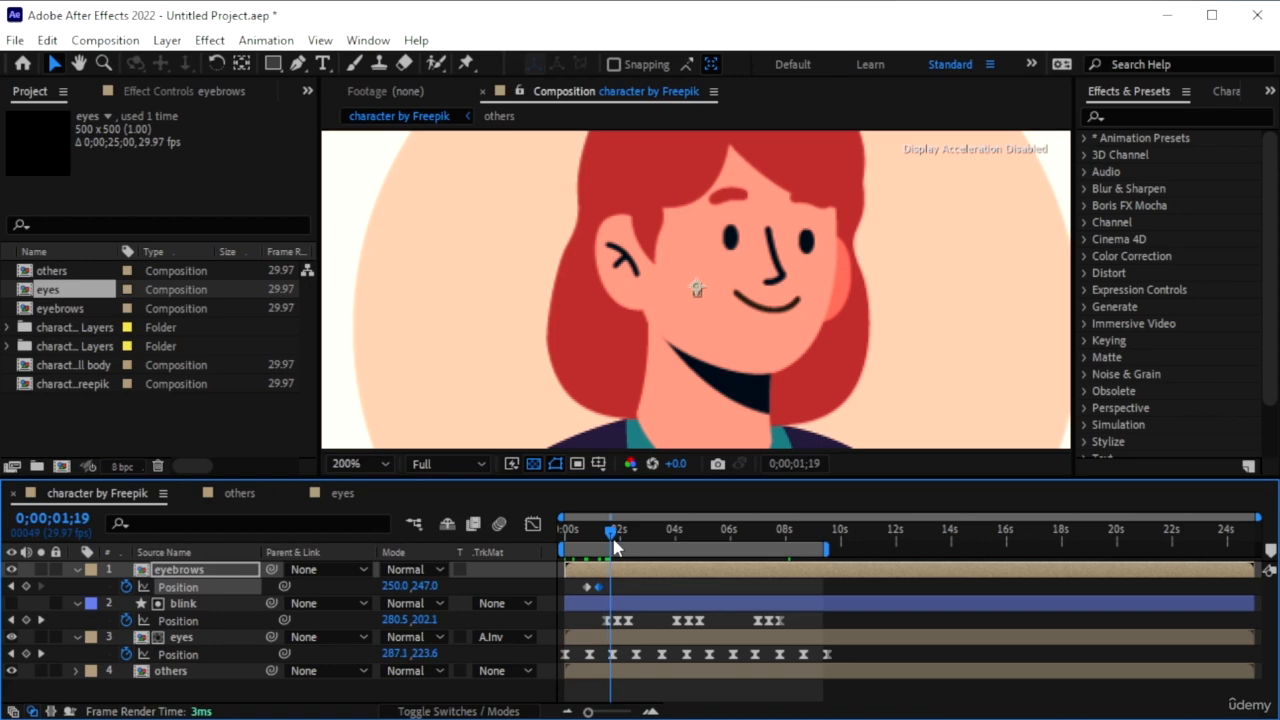
pyautogui.moveTo(433, 588); pyautogui.dragTo(437, 587)
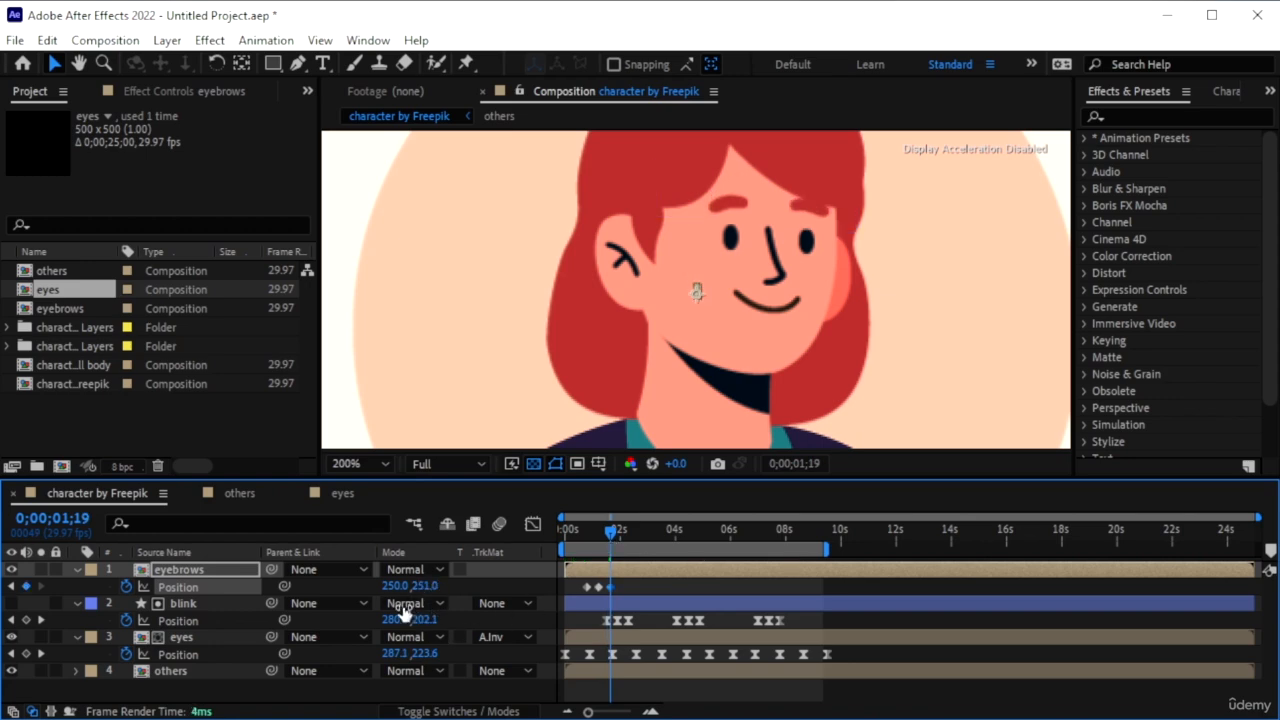
pyautogui.click(424, 587)
pyautogui.write('250')
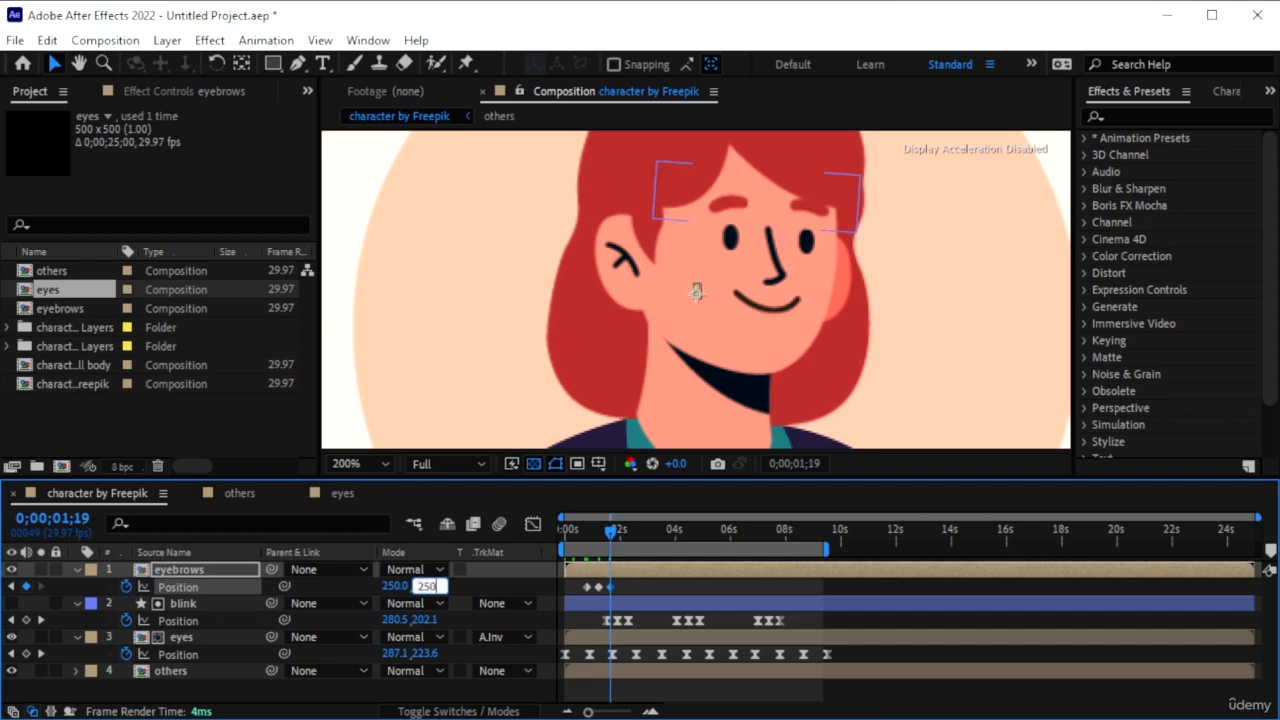
pyautogui.press('Return')
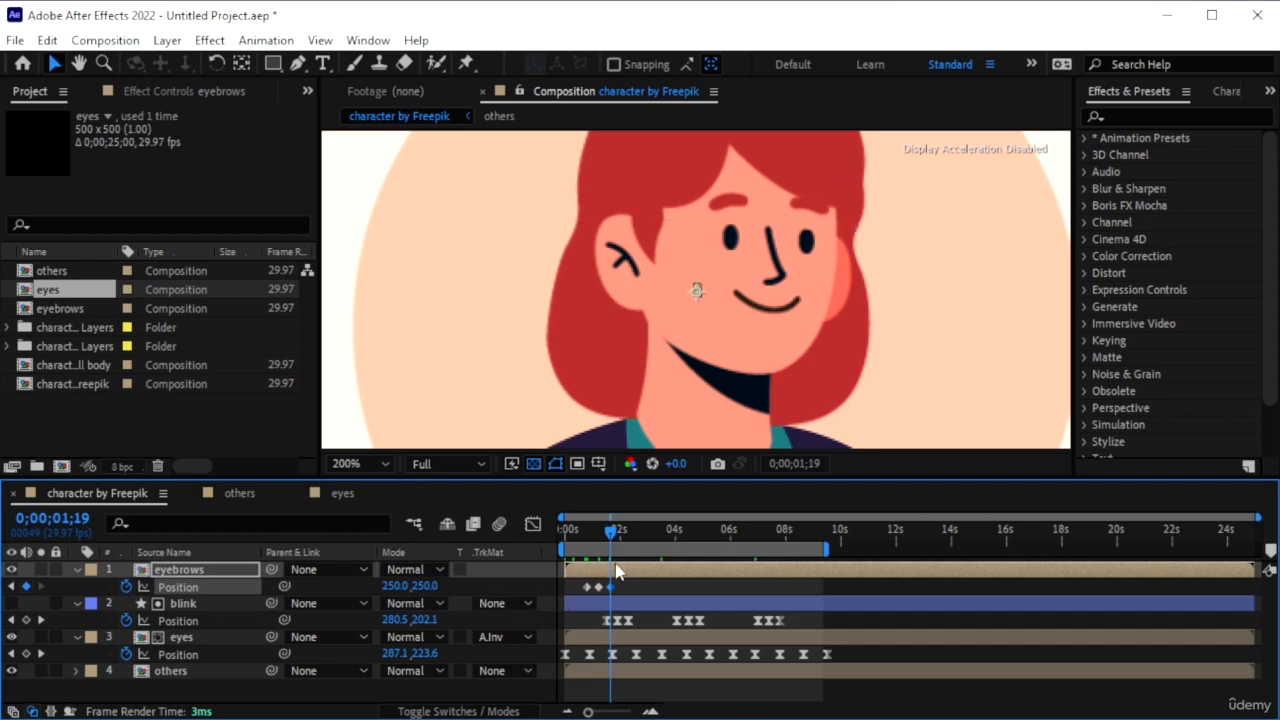
# - Apply Easy Ease to the three eyebrows Position keyframes and play the animation from the start
pyautogui.moveTo(628, 596); pyautogui.dragTo(571, 594)
pyautogui.press('F9')
pyautogui.moveTo(612, 532); pyautogui.dragTo(479, 555)
pyautogui.press('space')
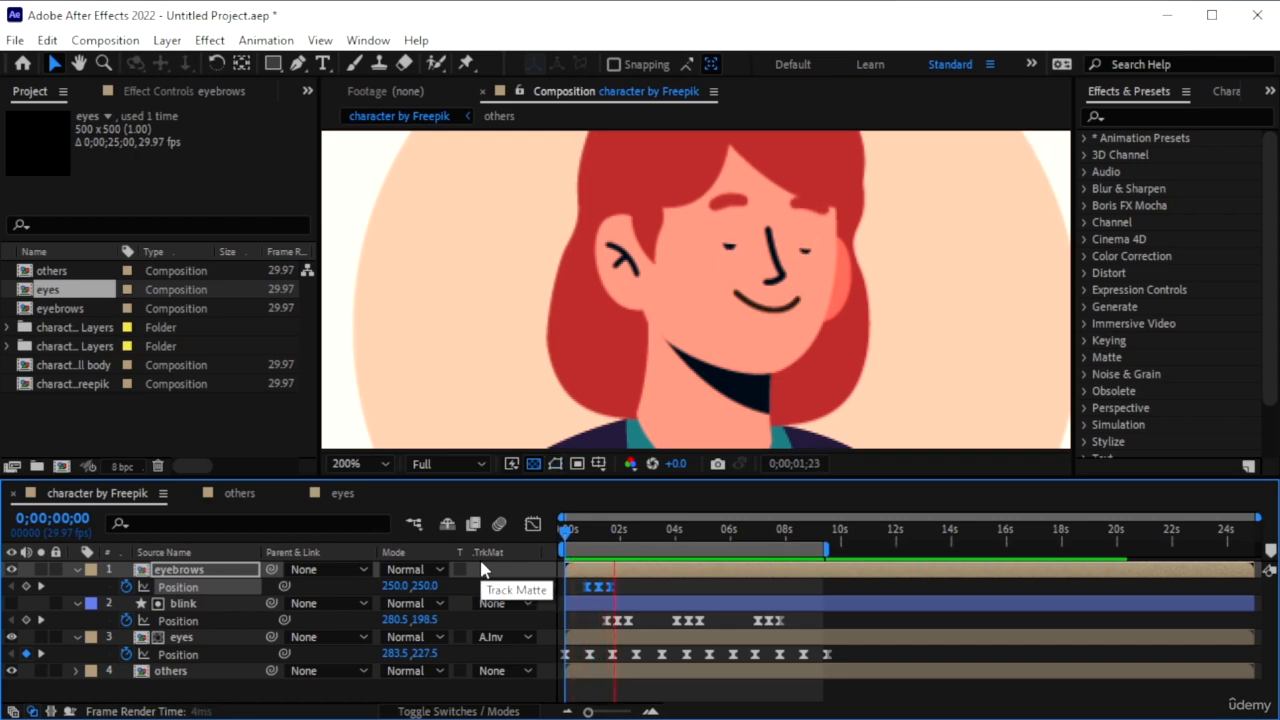
pyautogui.press('space')
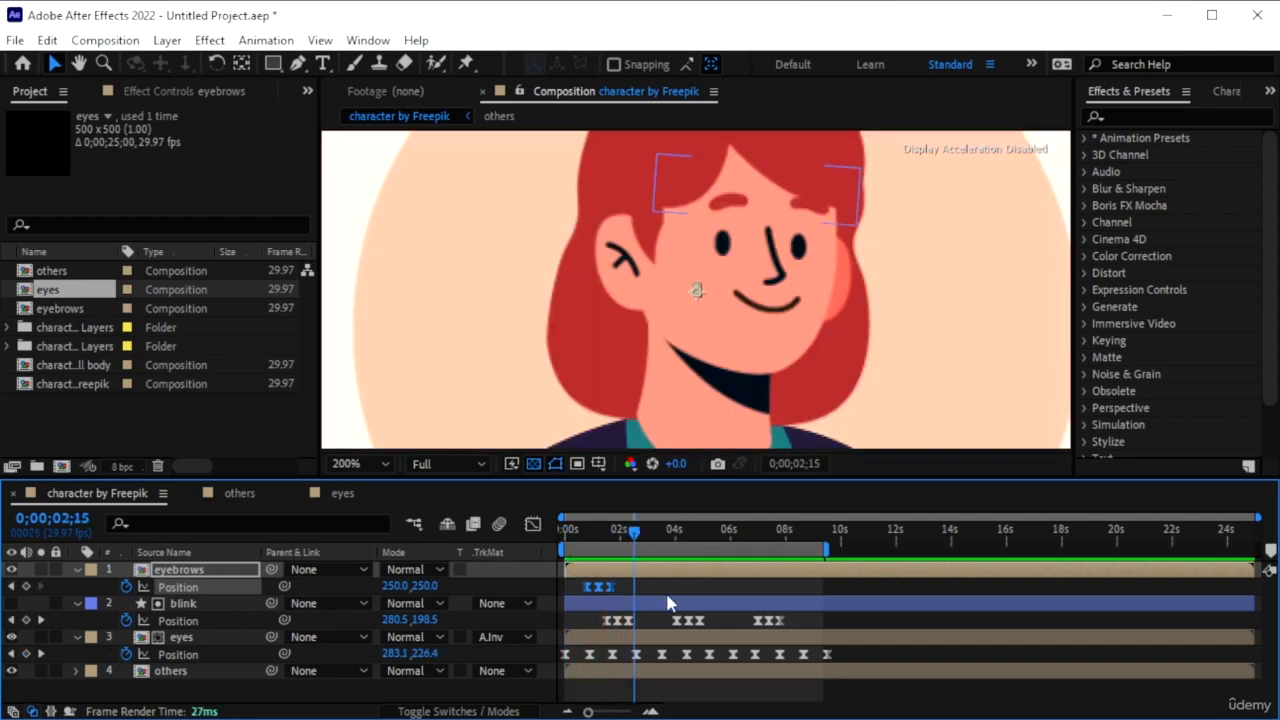
# - Spread out the eyebrows keyframes, with the middle one at 0;00;01;16 and the last at about 2.4 seconds, and replay from the start
pyautogui.click(667, 592)
pyautogui.moveTo(611, 588)
pyautogui.mouseDown()
pyautogui.moveTo(632, 587)
pyautogui.moveTo(609, 587)
pyautogui.mouseUp()
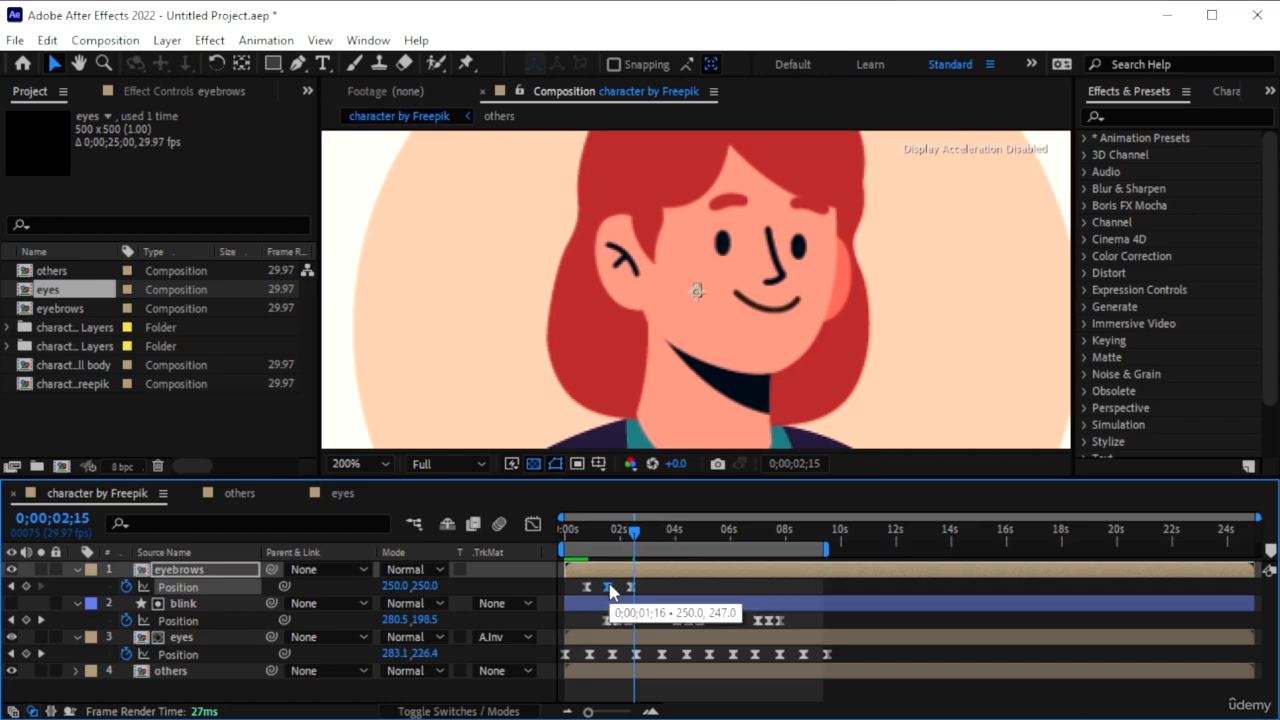
pyautogui.moveTo(635, 535); pyautogui.dragTo(503, 566)
pyautogui.press('space')
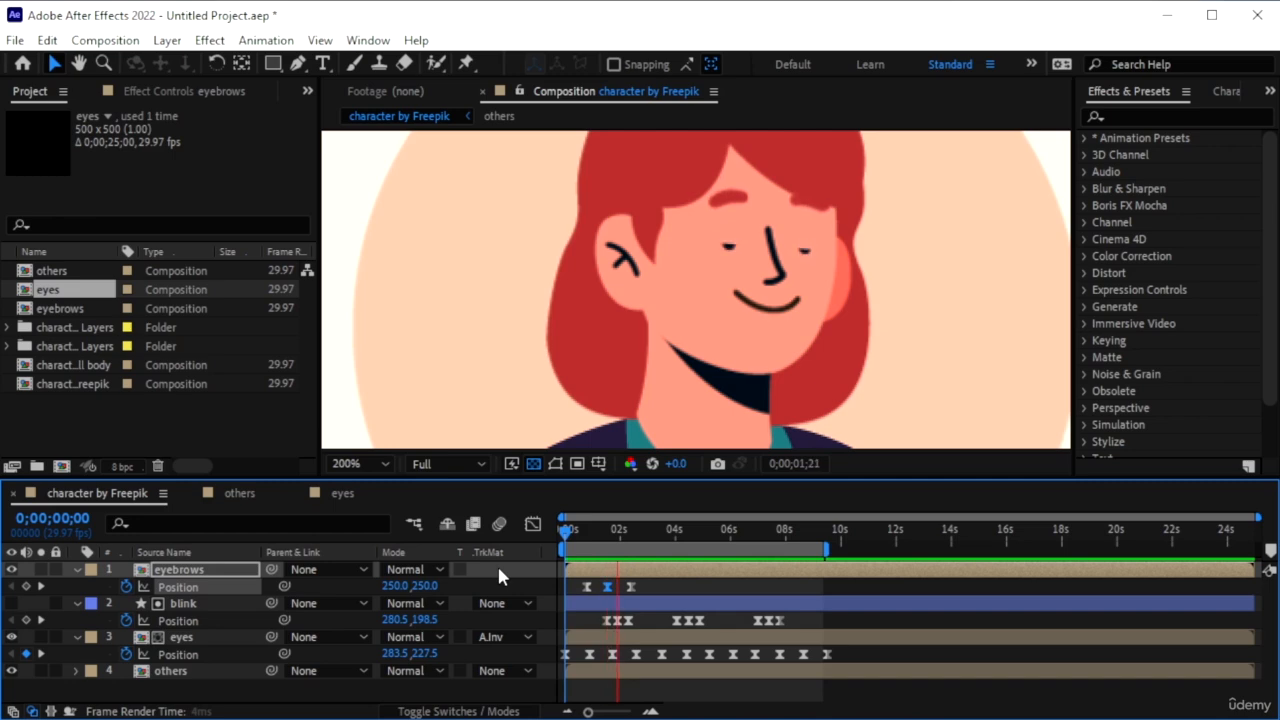
pyautogui.press('space')
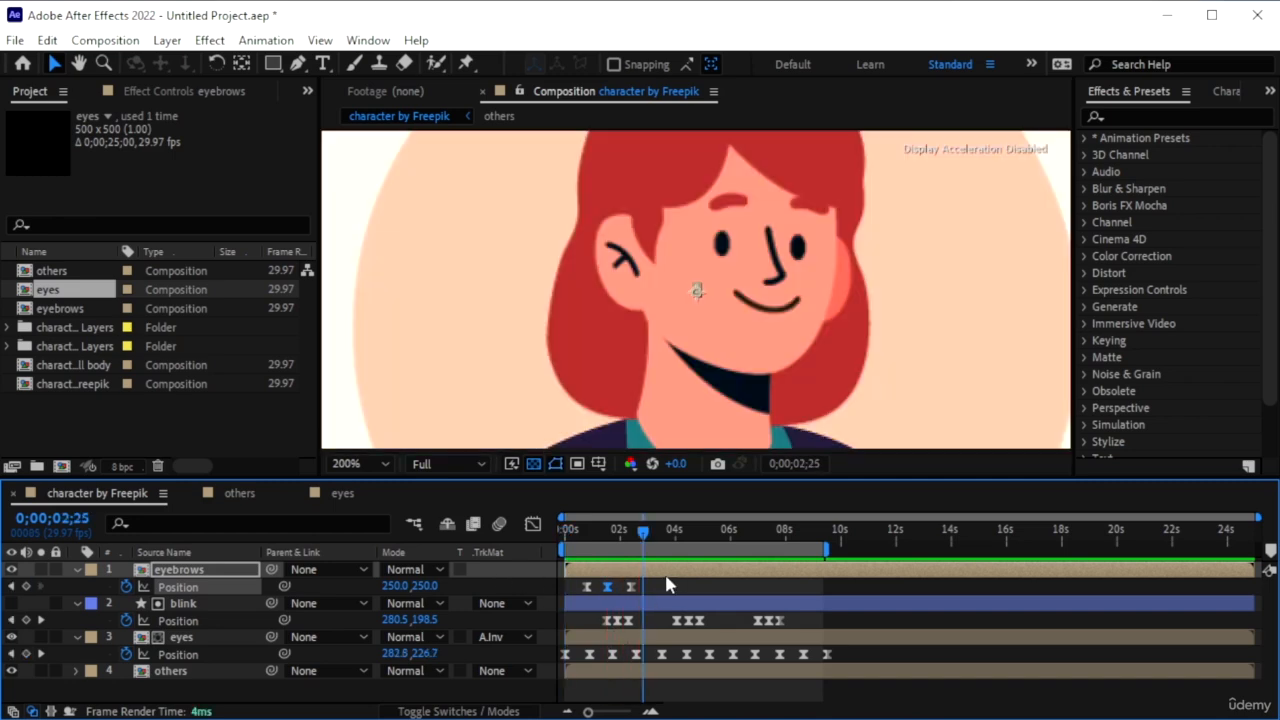
# - Shift all three eyebrows Position keyframes earlier so the first sits near the composition start, and play from the beginning
pyautogui.moveTo(658, 580); pyautogui.dragTo(565, 588)
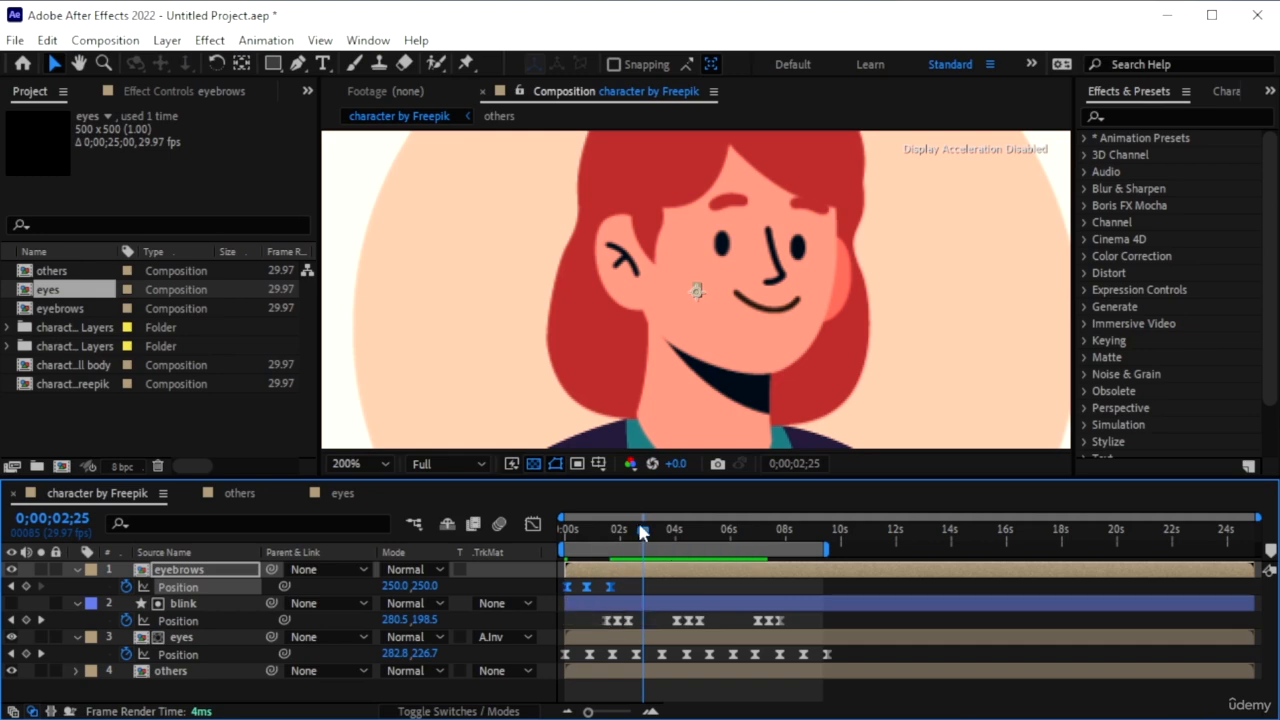
pyautogui.press('Home')
pyautogui.press('space')
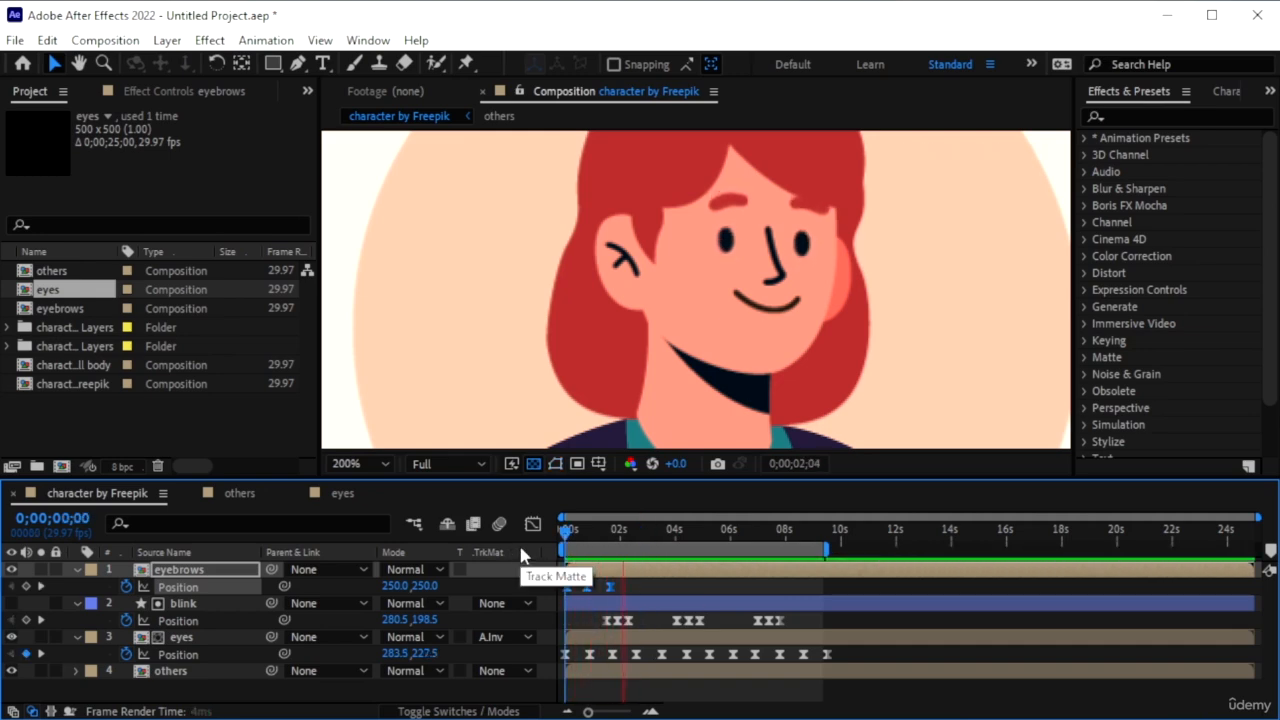
pyautogui.press('space')
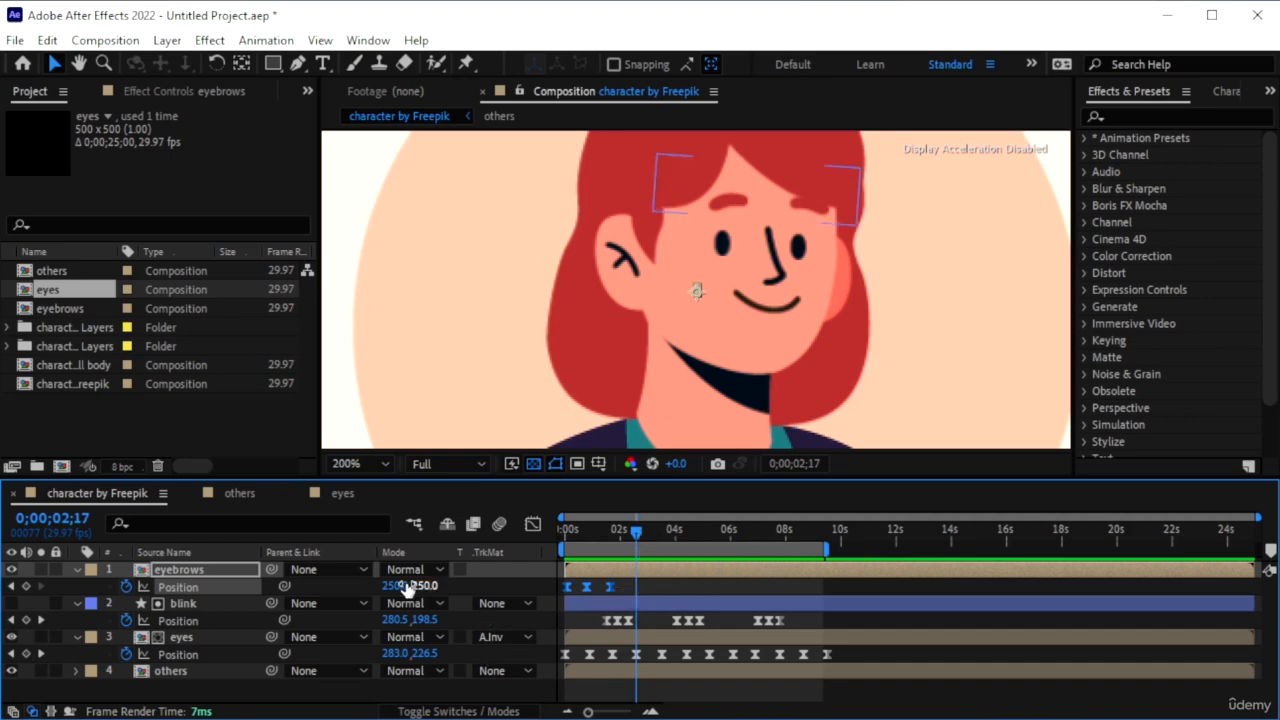
# - Add an eyebrows Position keyframe, move it to about 3 seconds, and try a horizontal offset at 0;00;03;26
pyautogui.click(26, 586)
pyautogui.moveTo(645, 537); pyautogui.dragTo(674, 533)
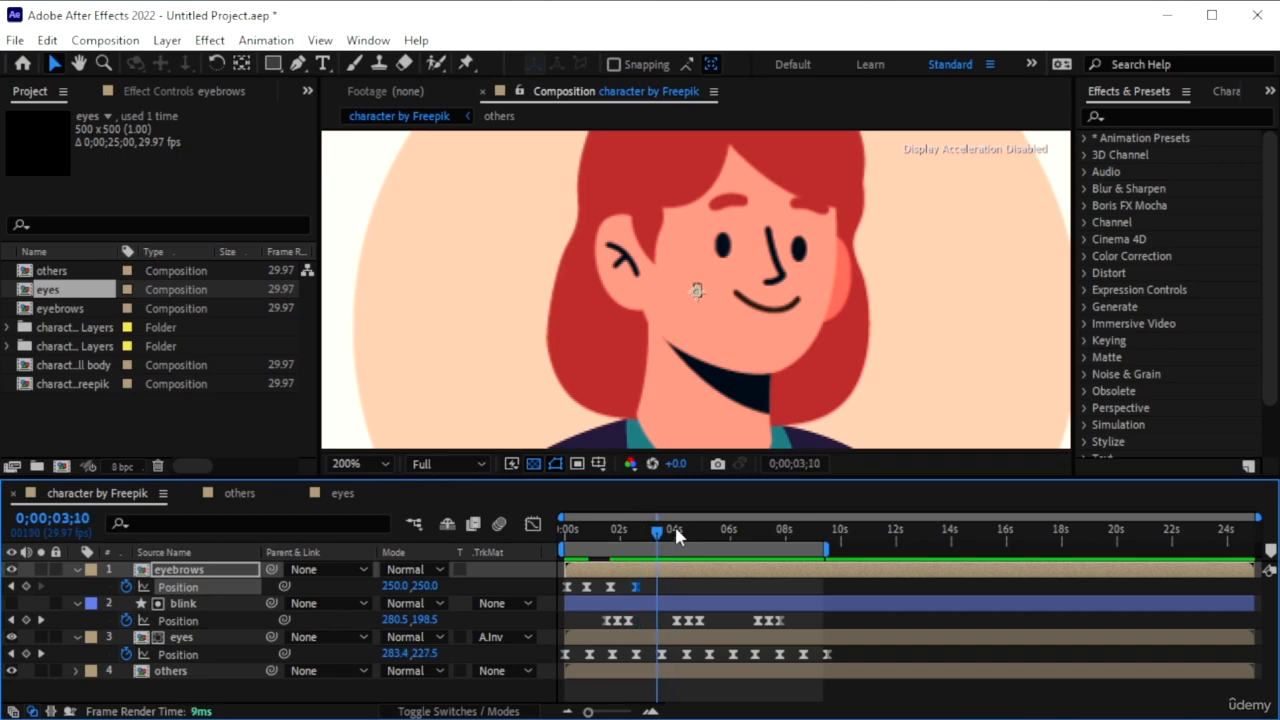
pyautogui.moveTo(636, 587); pyautogui.dragTo(646, 589)
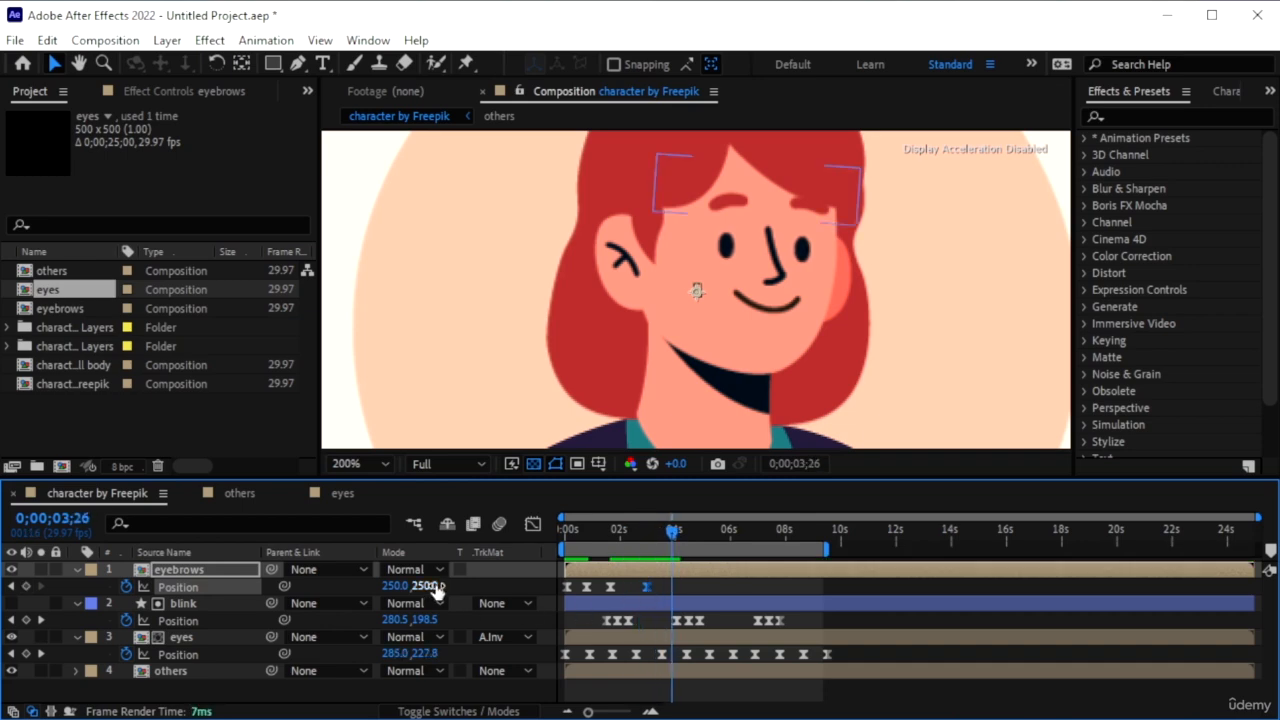
pyautogui.moveTo(418, 585); pyautogui.dragTo(405, 586)
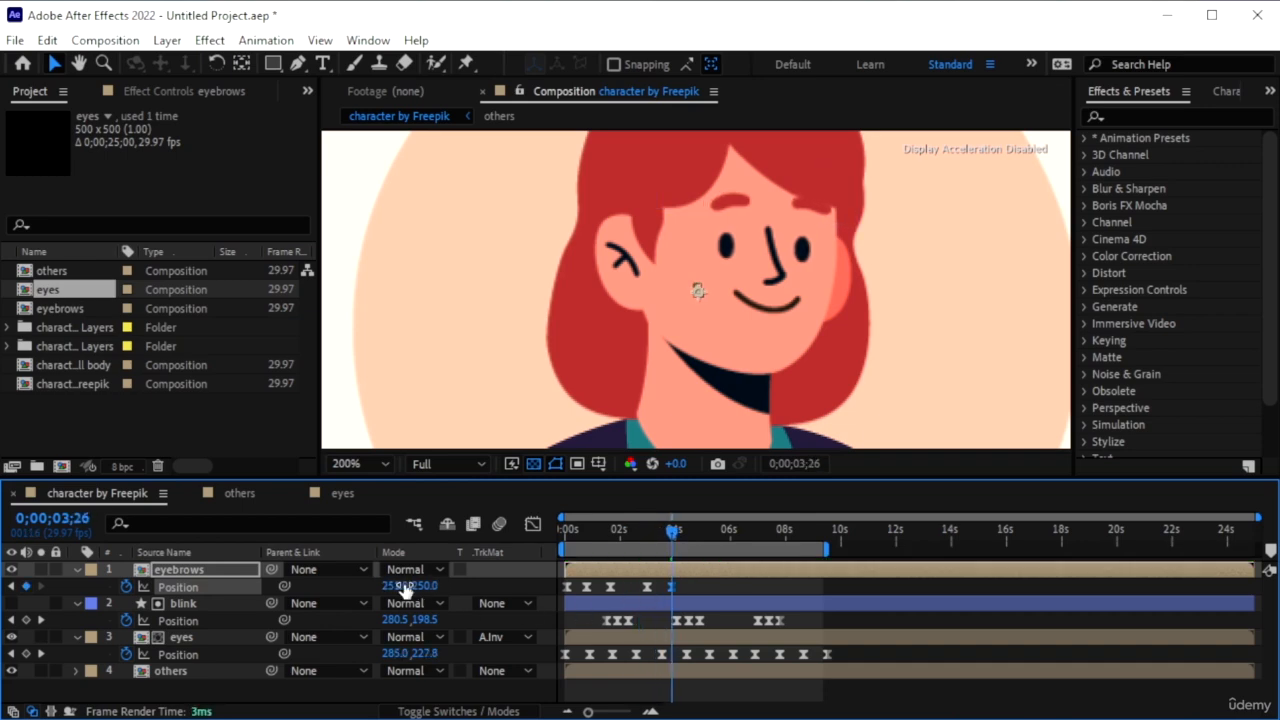
pyautogui.hotkey('ctrl', 'z')
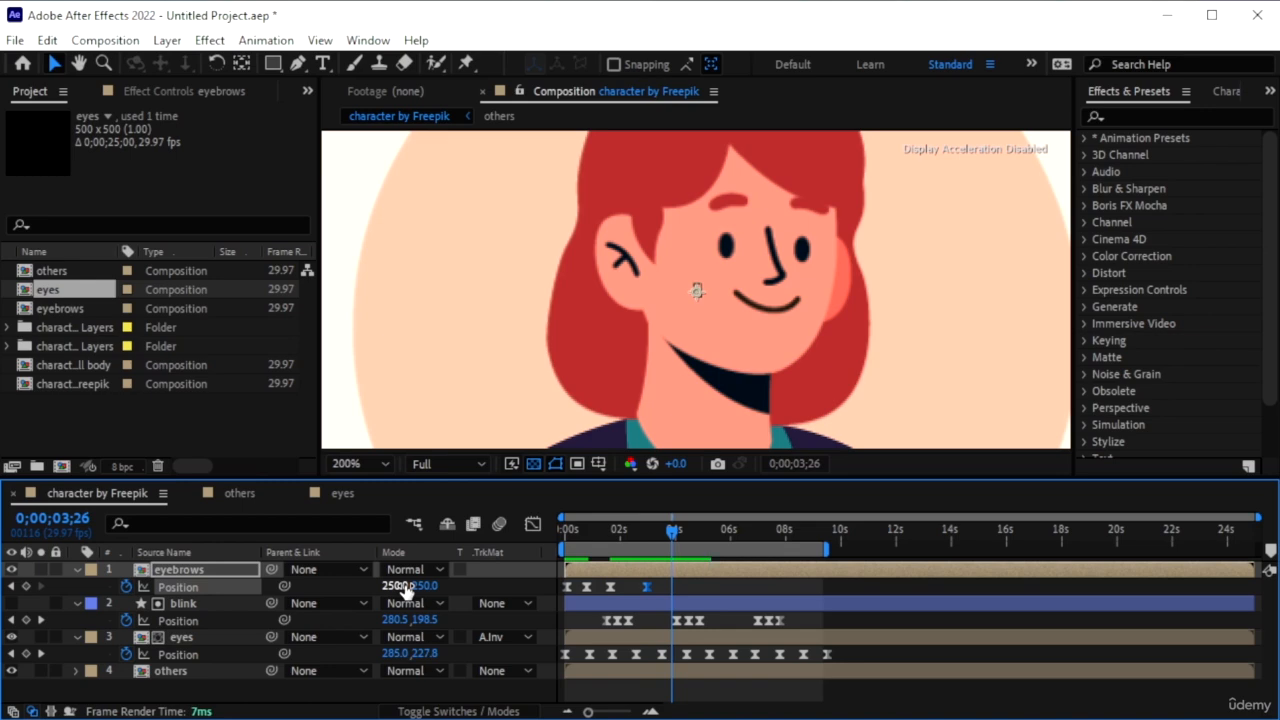
# - Delete every eyebrows Position keyframe after the first one and place the current time at 0;00;00;25
pyautogui.moveTo(676, 537); pyautogui.dragTo(597, 564)
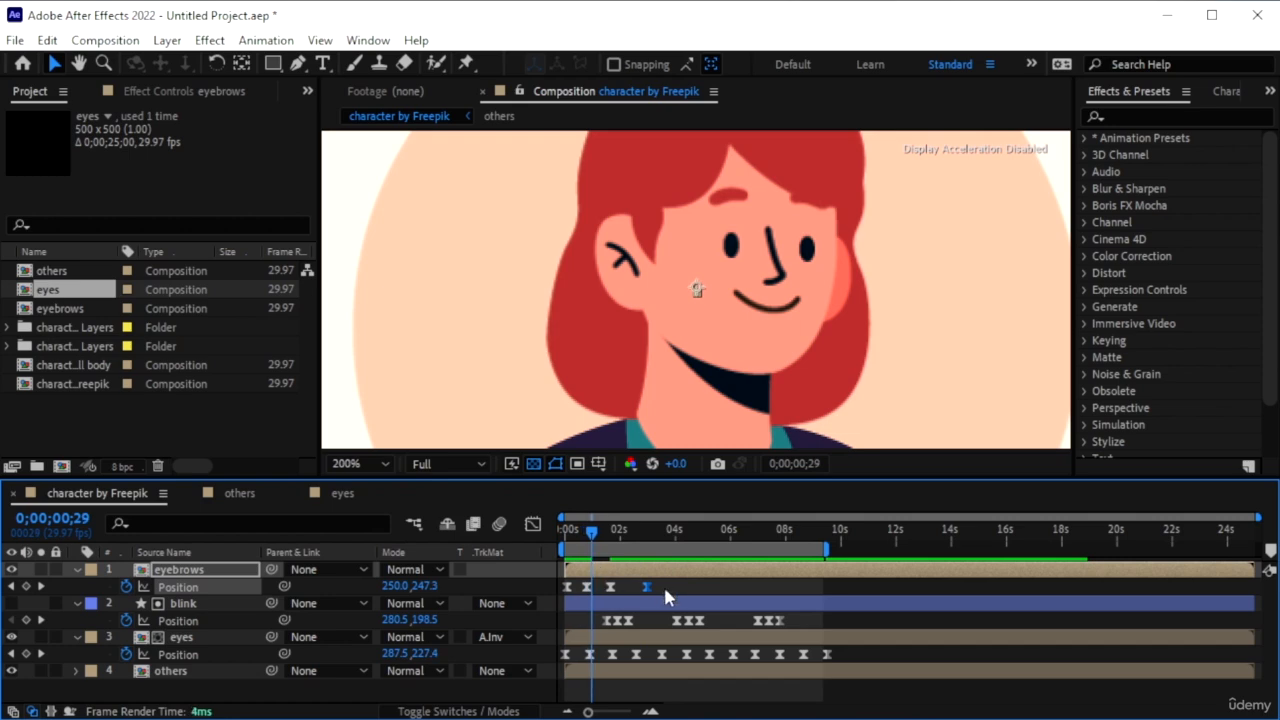
pyautogui.moveTo(674, 584); pyautogui.dragTo(605, 598)
pyautogui.press('Delete')
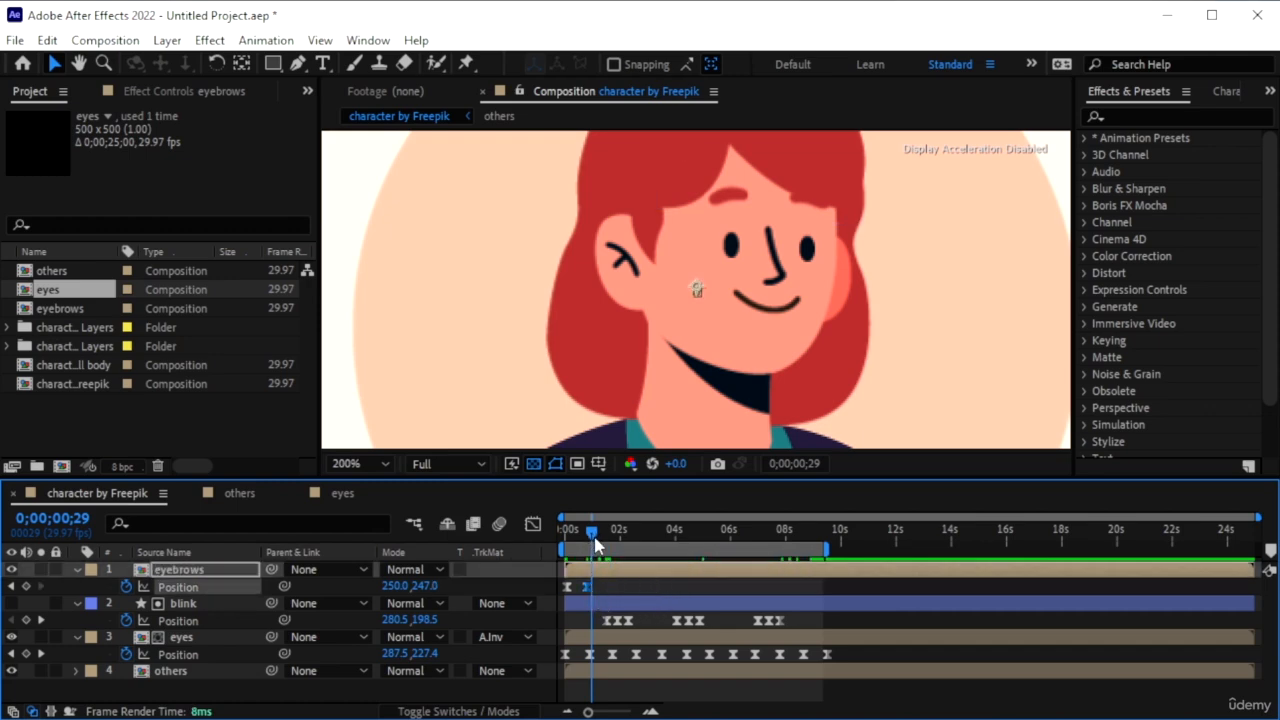
pyautogui.moveTo(595, 538); pyautogui.dragTo(590, 535)
pyautogui.press('Delete')
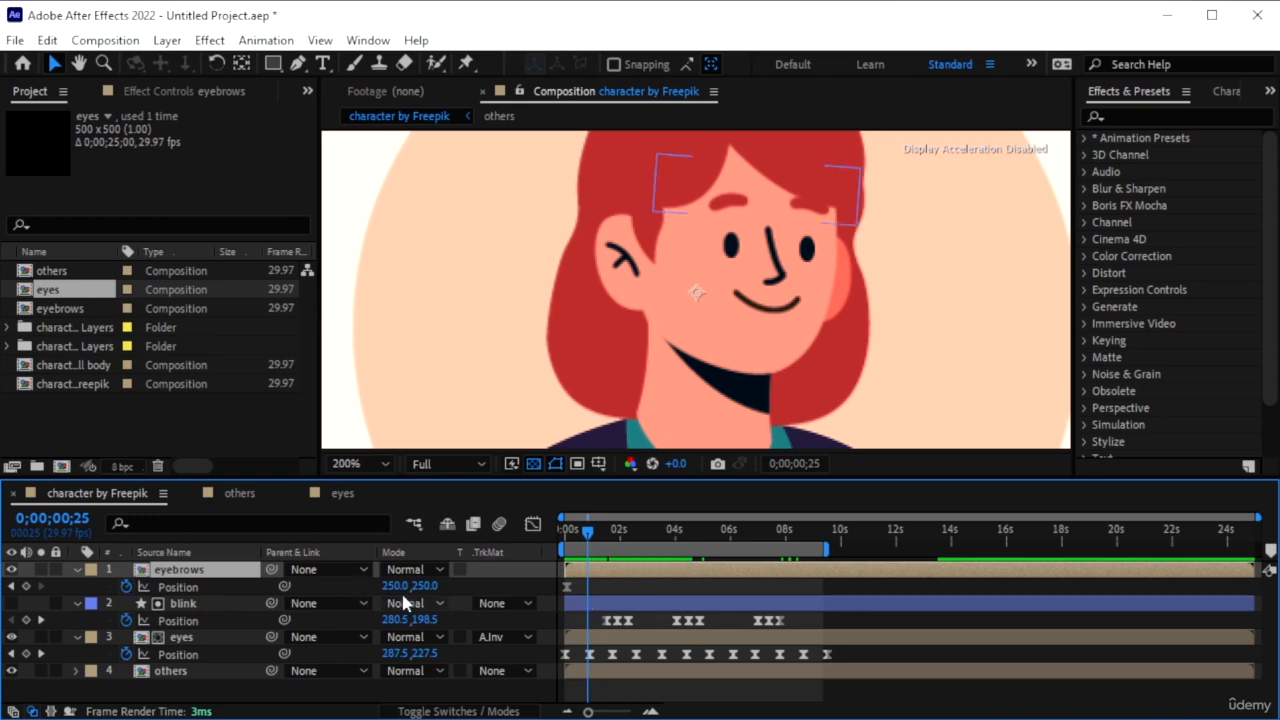
# - Keyframe the eyebrows Position at 252, 245 on 0;00;00;25 and at 250, 251 on 0;00;01;27
pyautogui.moveTo(418, 586); pyautogui.dragTo(398, 596)
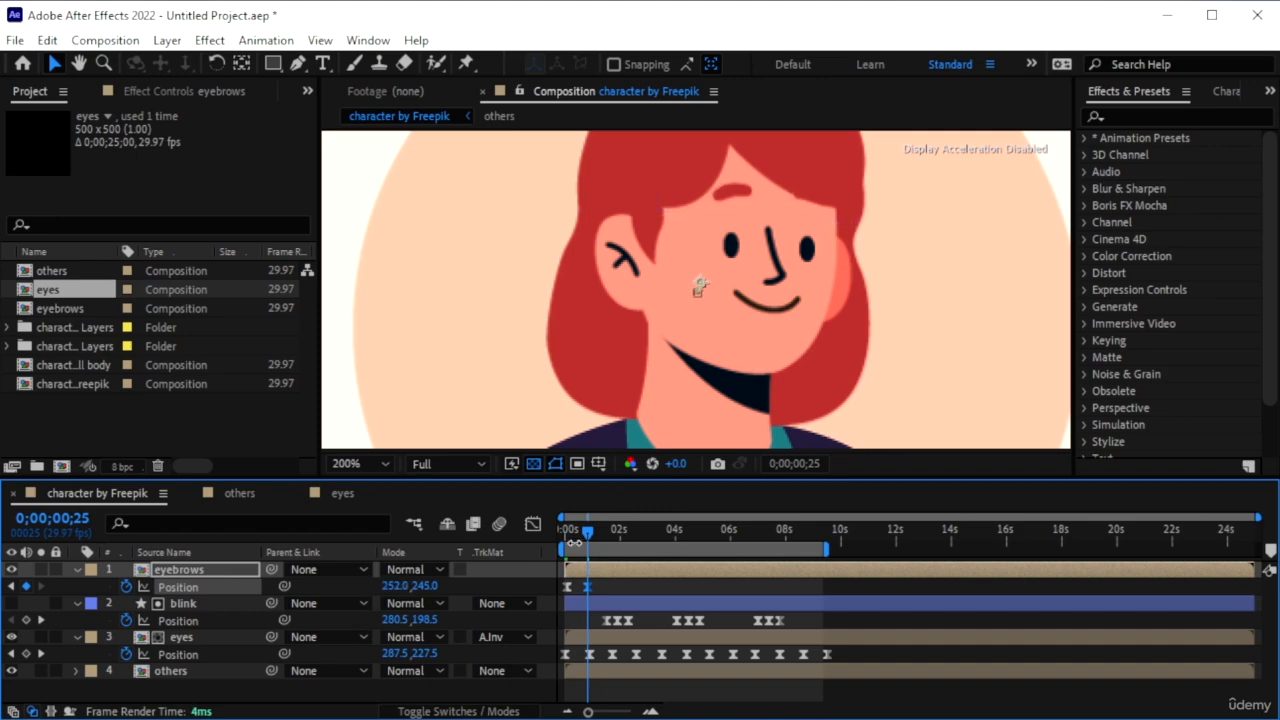
pyautogui.press('space')
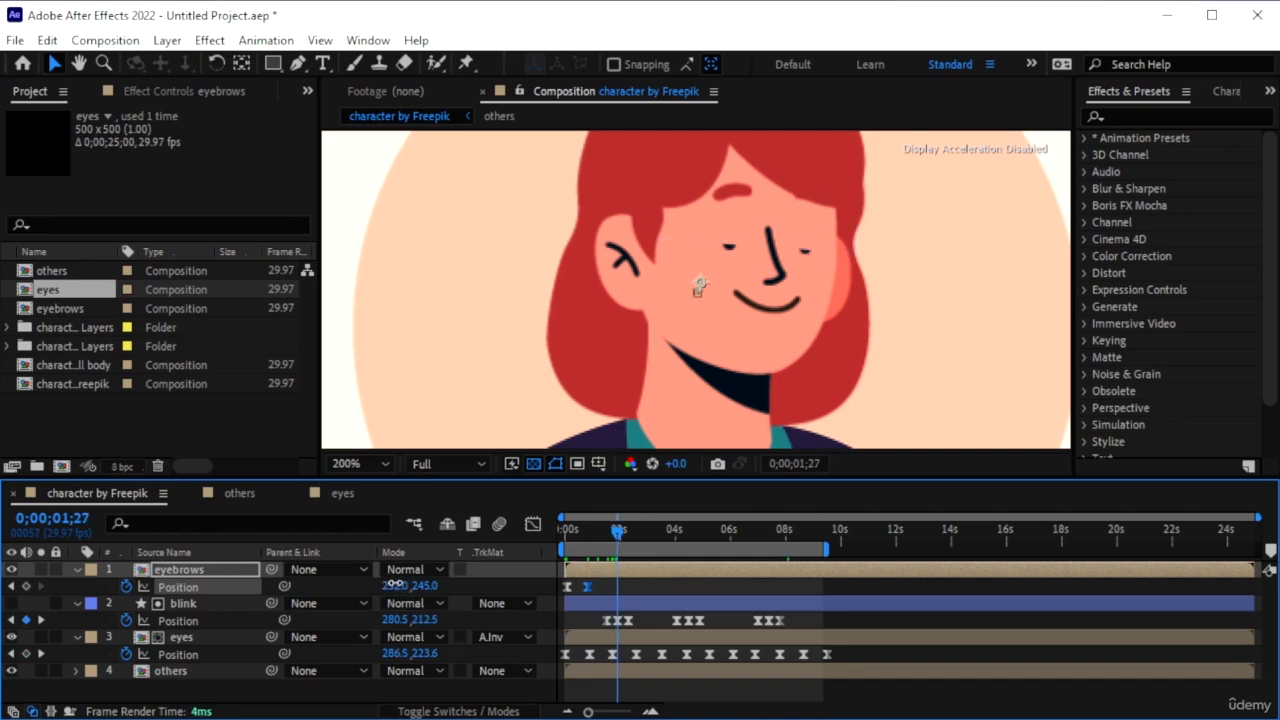
pyautogui.click(397, 586)
pyautogui.press('Return')
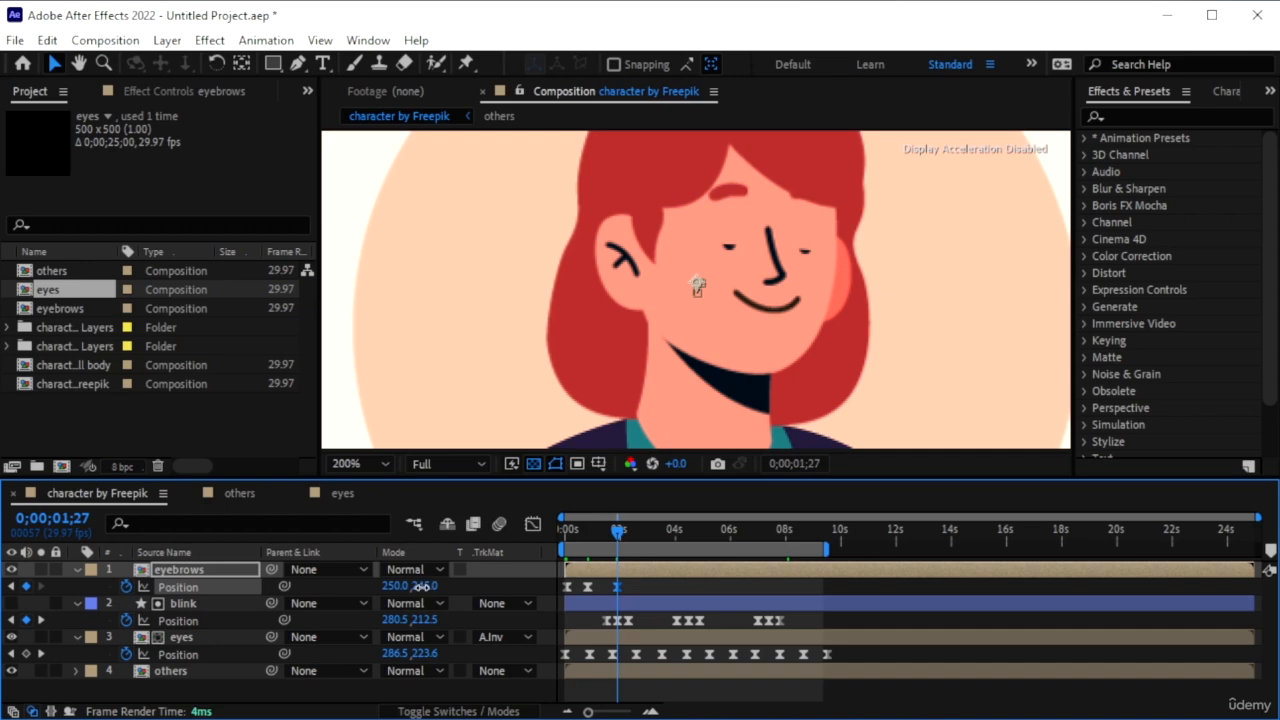
pyautogui.moveTo(420, 587); pyautogui.dragTo(430, 588)
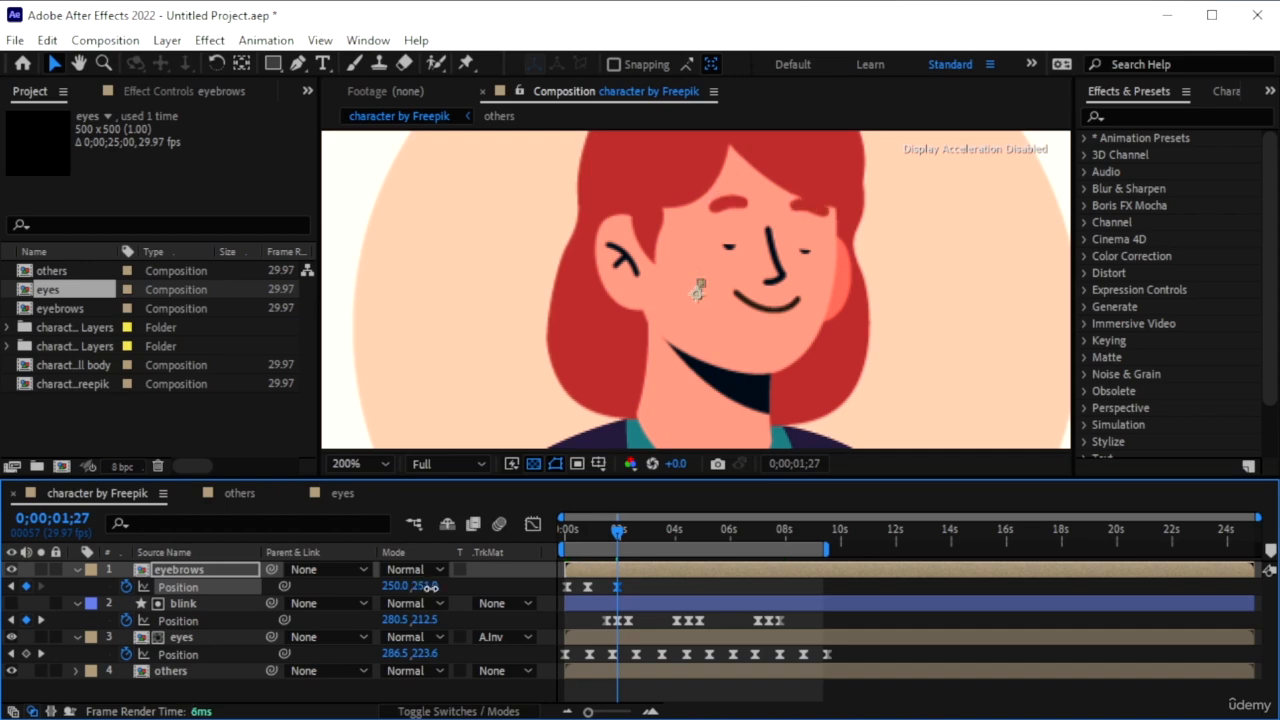
# - Retime the middle eyebrows keyframe to about 1 second and the last to about 3 seconds, previewing from the start in between
pyautogui.moveTo(585, 589); pyautogui.dragTo(591, 589)
pyautogui.moveTo(620, 532); pyautogui.dragTo(527, 542)
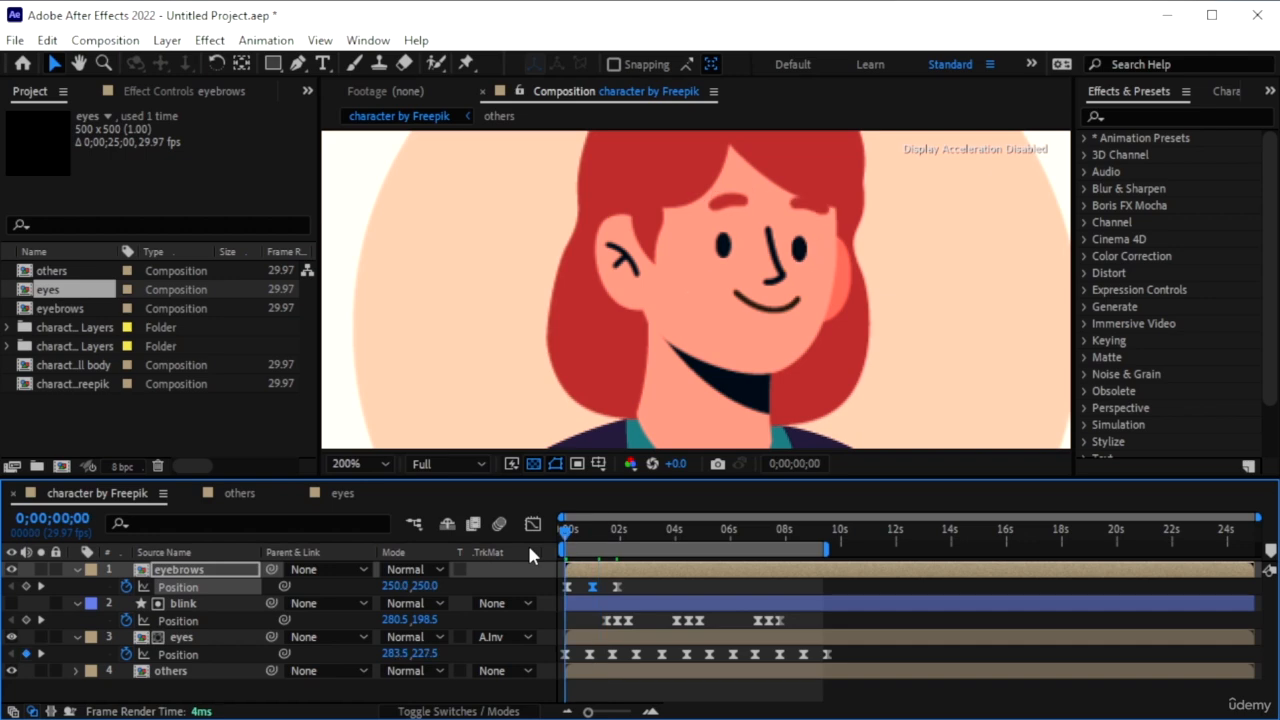
pyautogui.press('space')
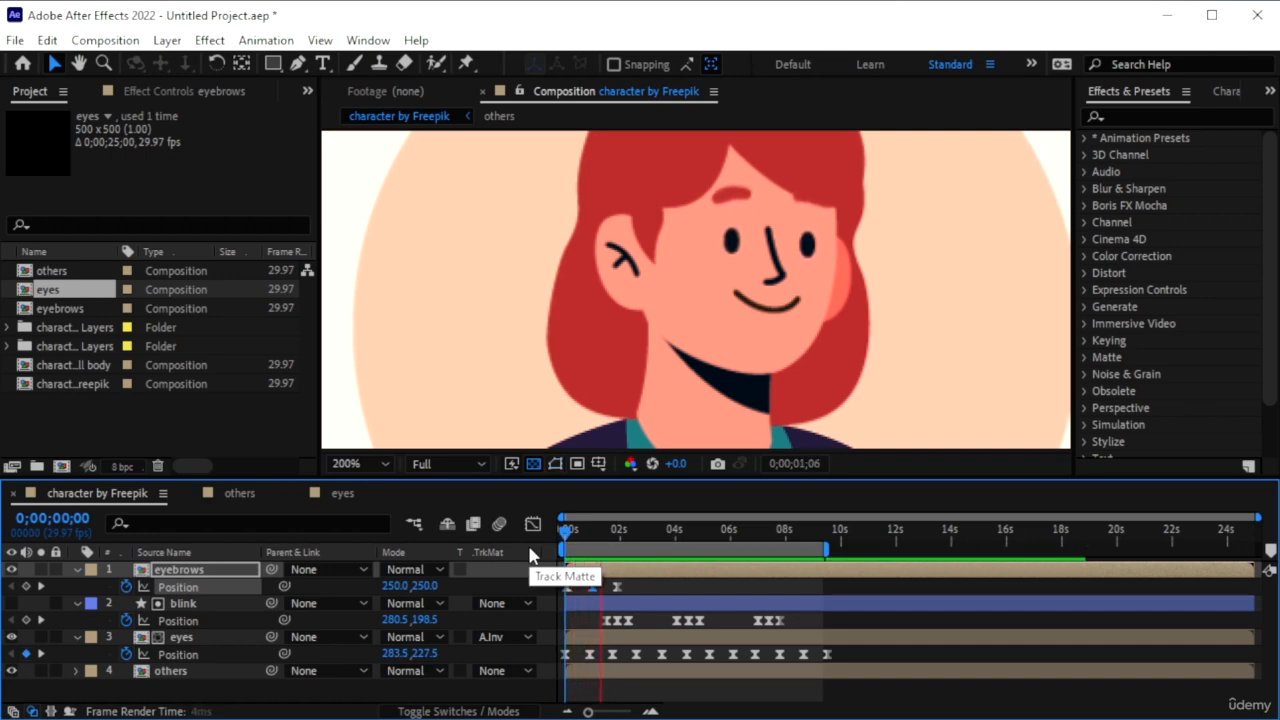
pyautogui.press('space')
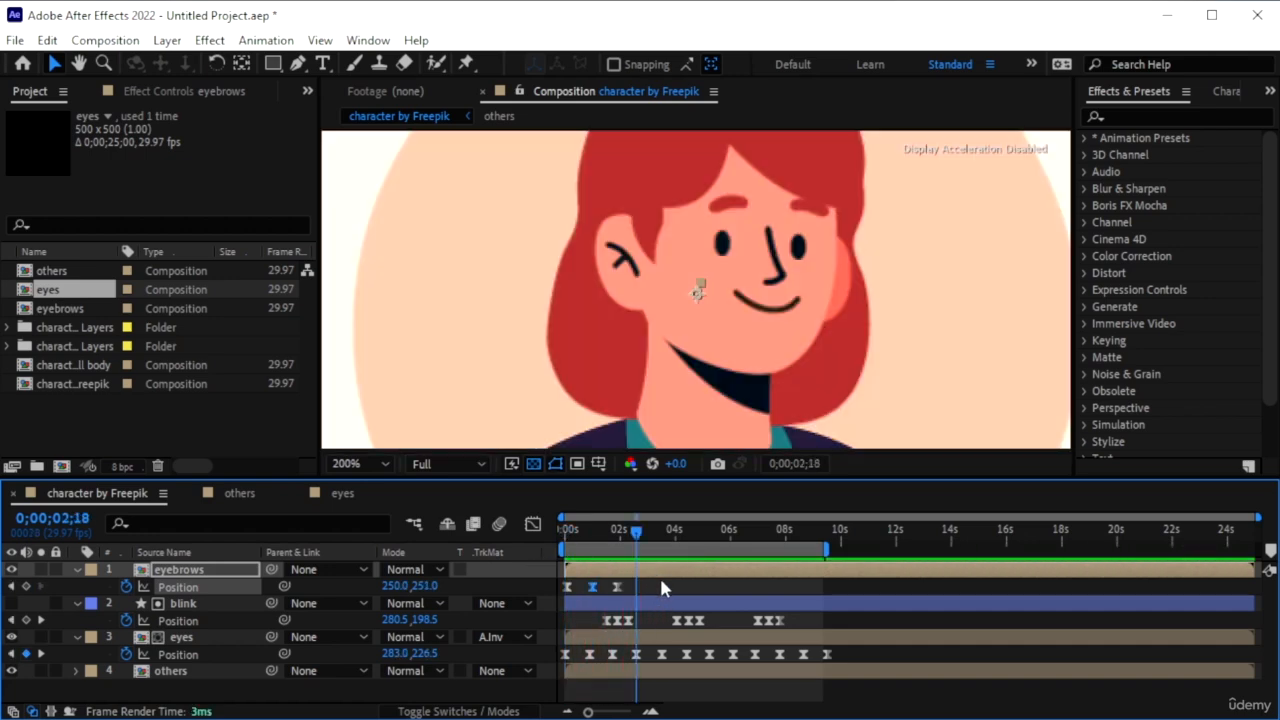
pyautogui.moveTo(617, 587); pyautogui.dragTo(651, 587)
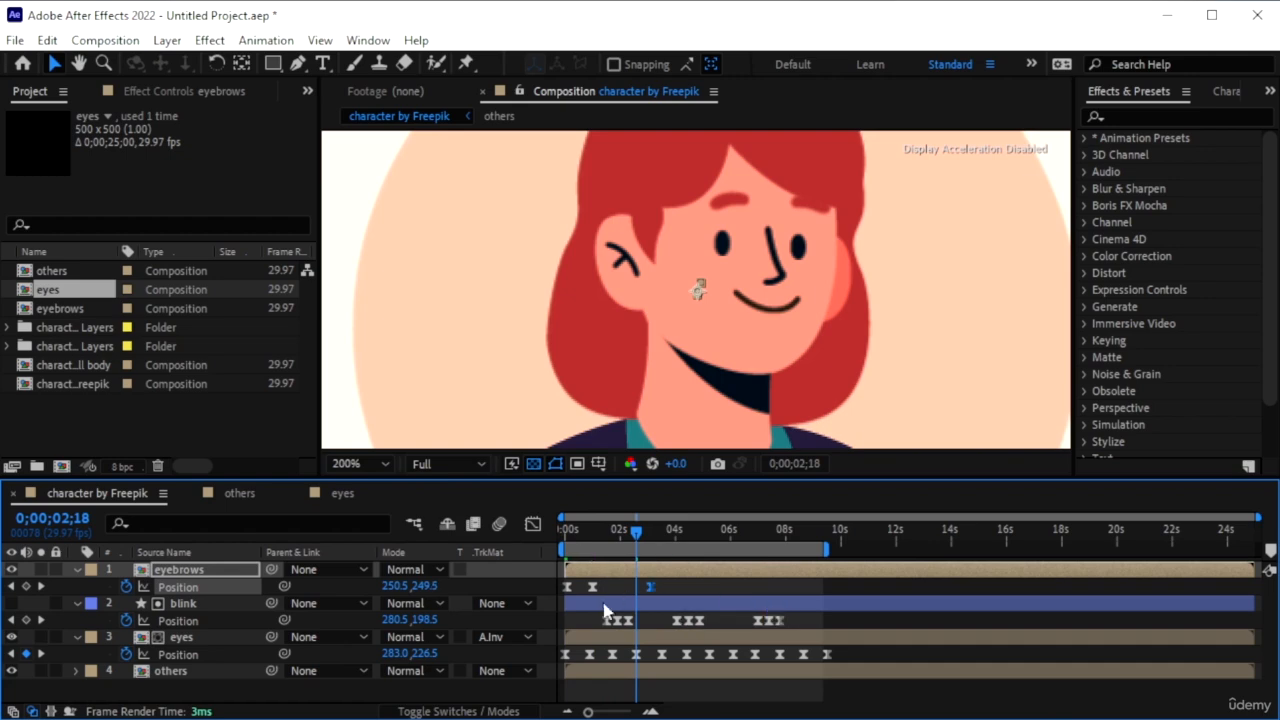
# - Preview the eyebrow motion from the start, and paste a copy of the three eyebrows Position keyframes at 0;00;04;26
pyautogui.press('Home')
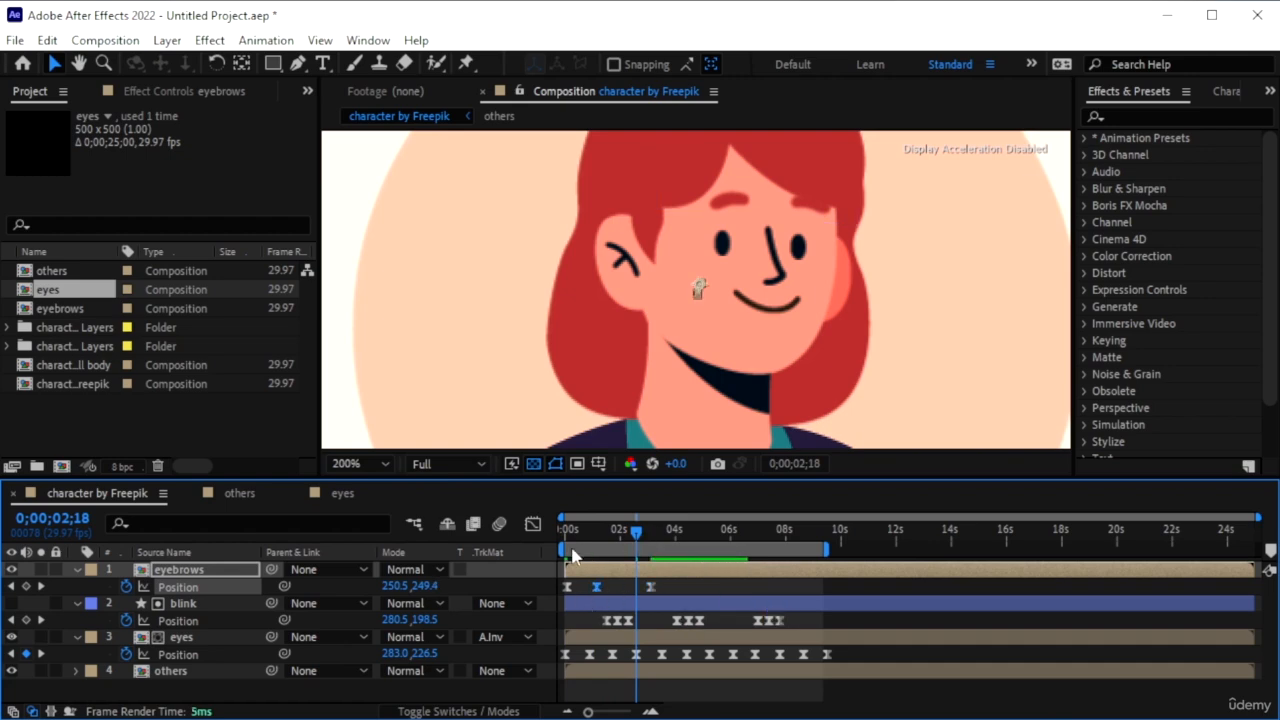
pyautogui.press('space')
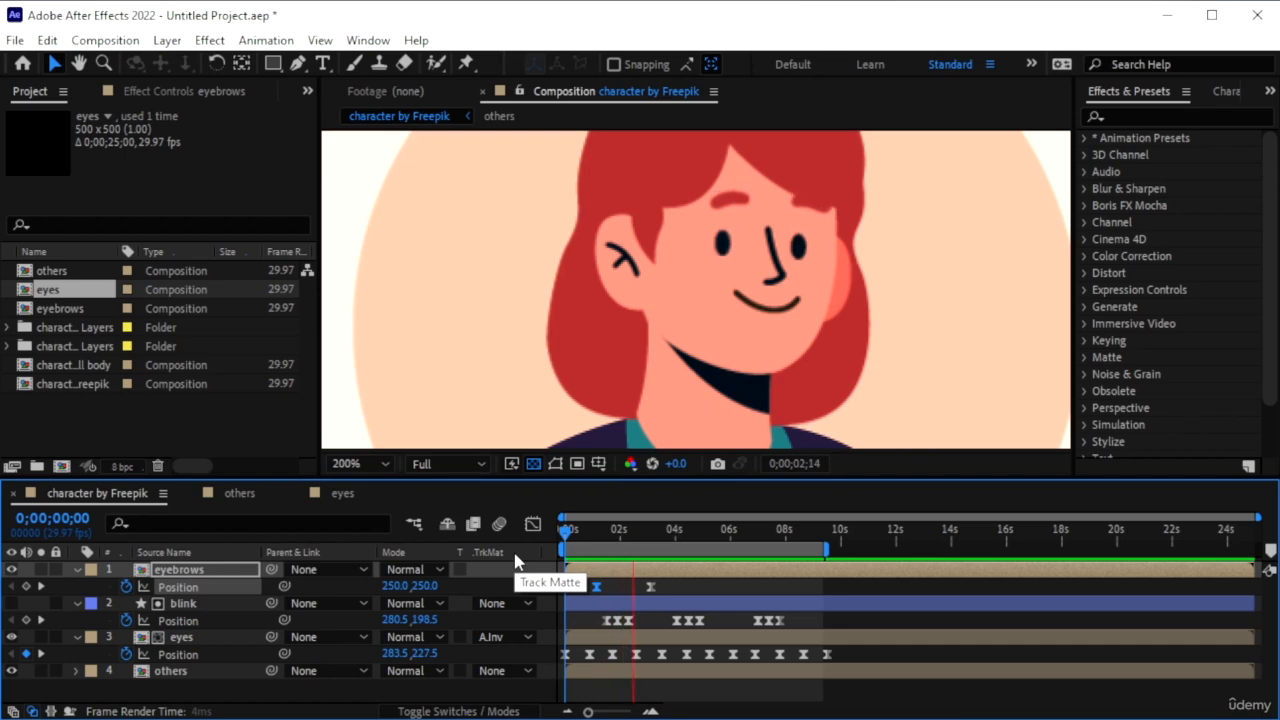
pyautogui.press('space')
pyautogui.moveTo(683, 578); pyautogui.dragTo(561, 593)
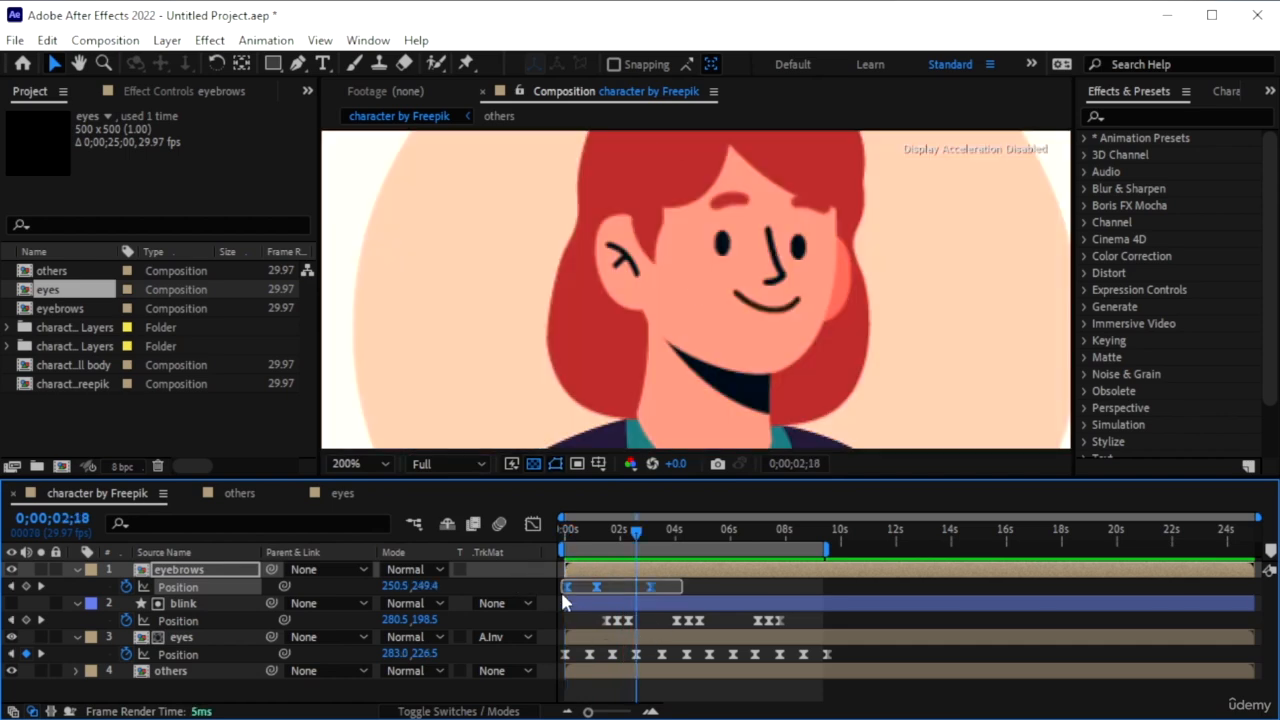
pyautogui.moveTo(636, 533); pyautogui.dragTo(699, 545)
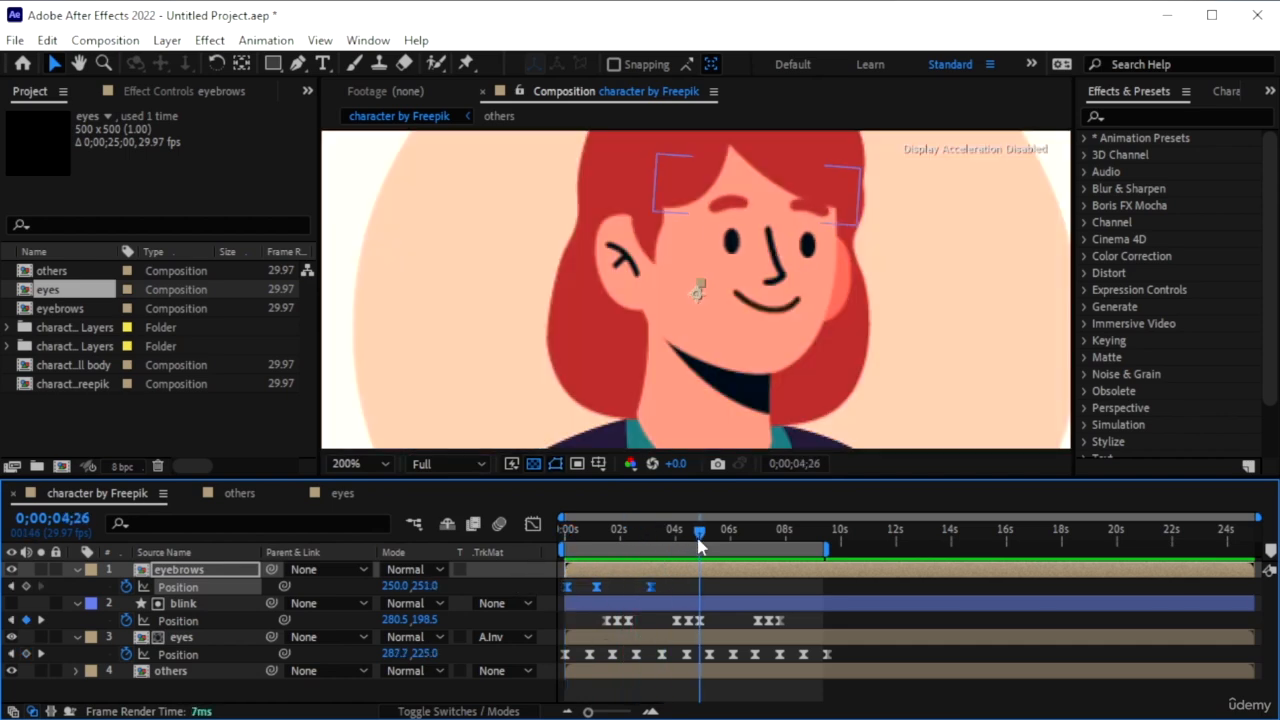
pyautogui.click(673, 584)
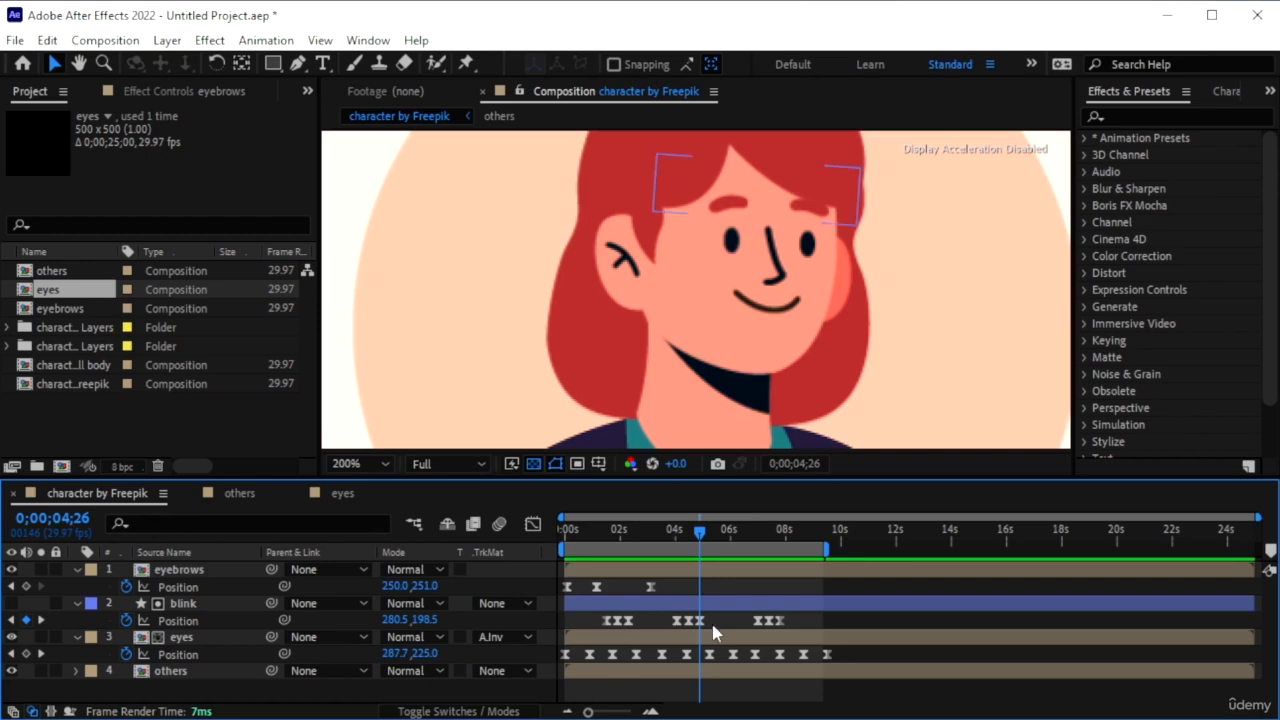
pyautogui.click(733, 574)
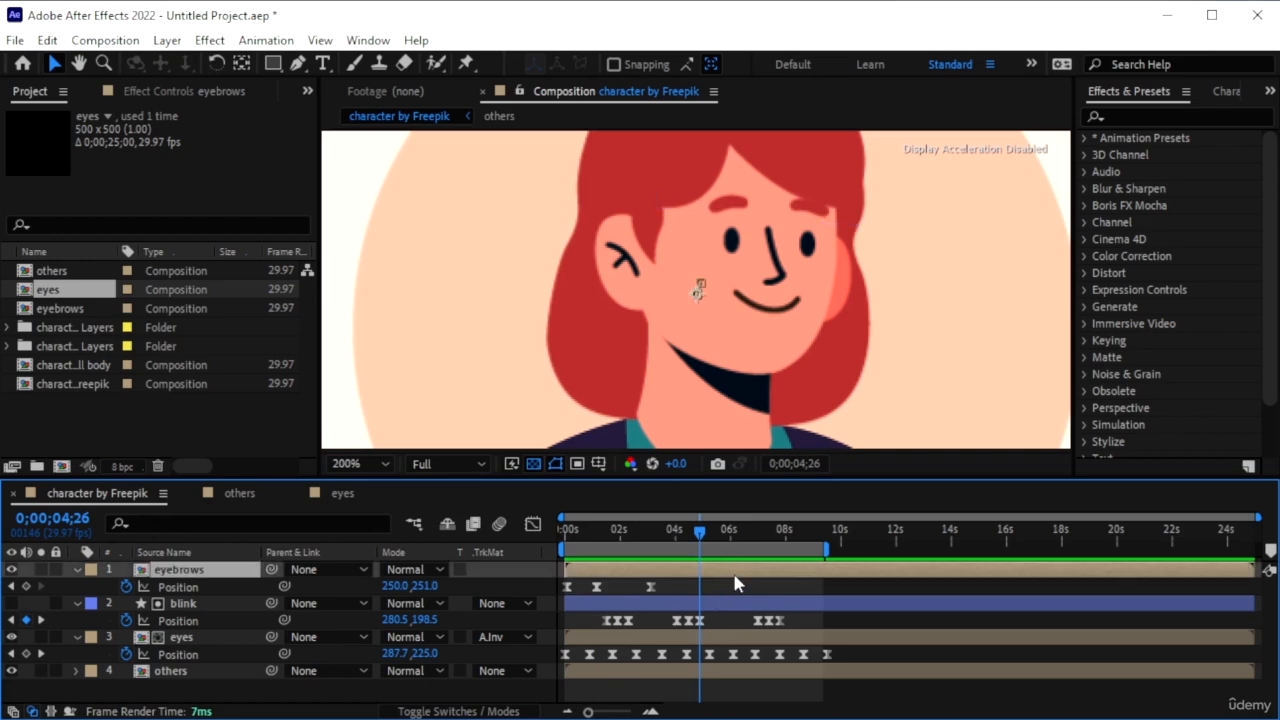
pyautogui.hotkey('ctrl', 'v')
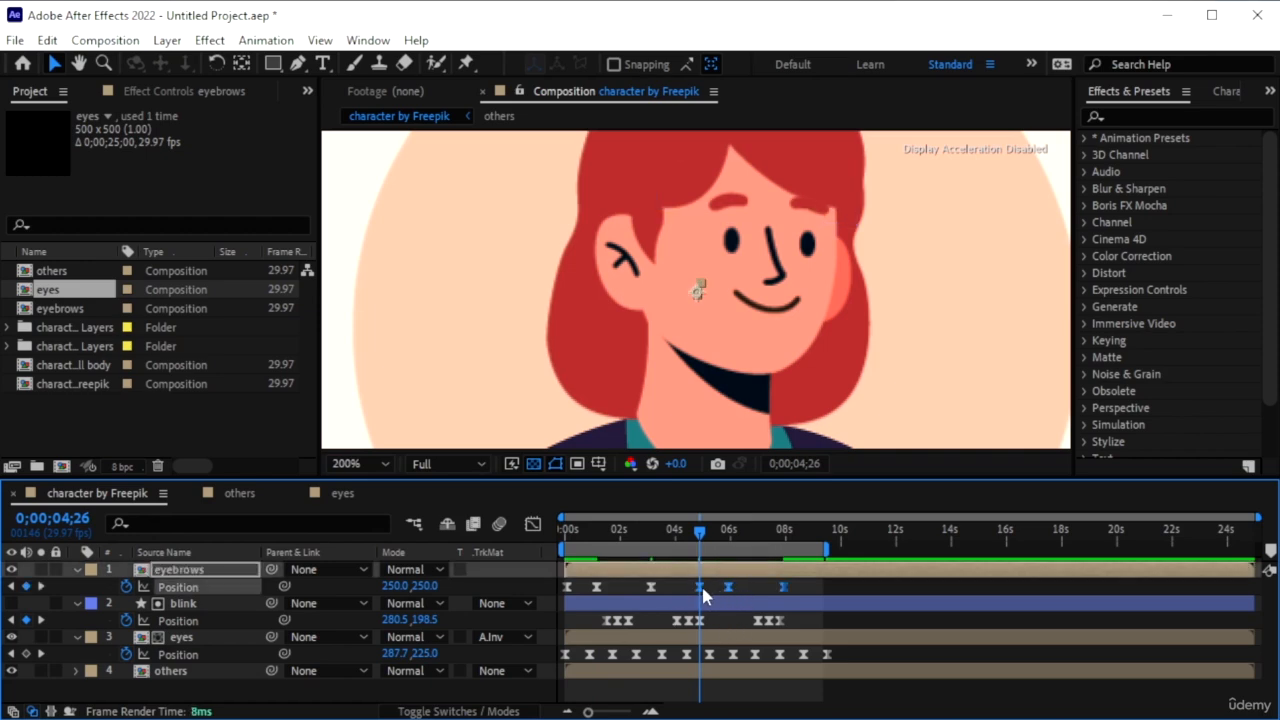
# - Replace the middle pasted eyebrows keyframe with one at 0;00;06;12 that has a horizontal Position of 245, and preview the motion
pyautogui.press('space')
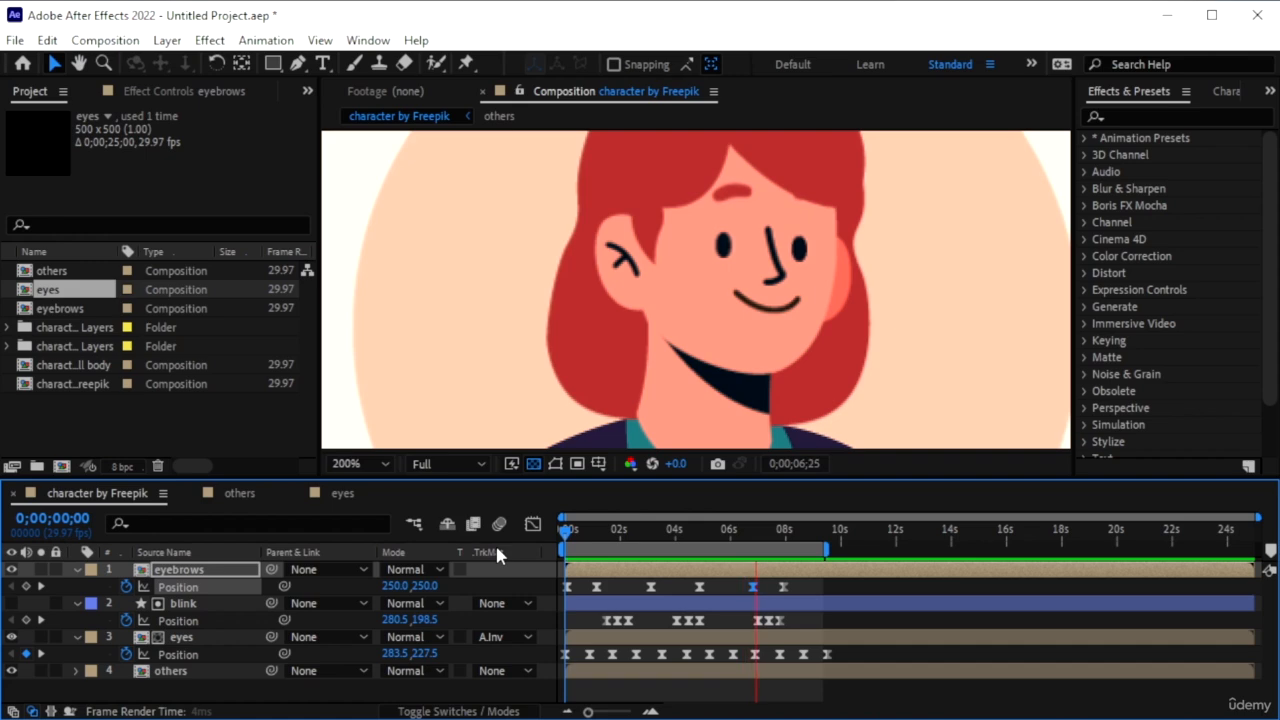
pyautogui.press('space')
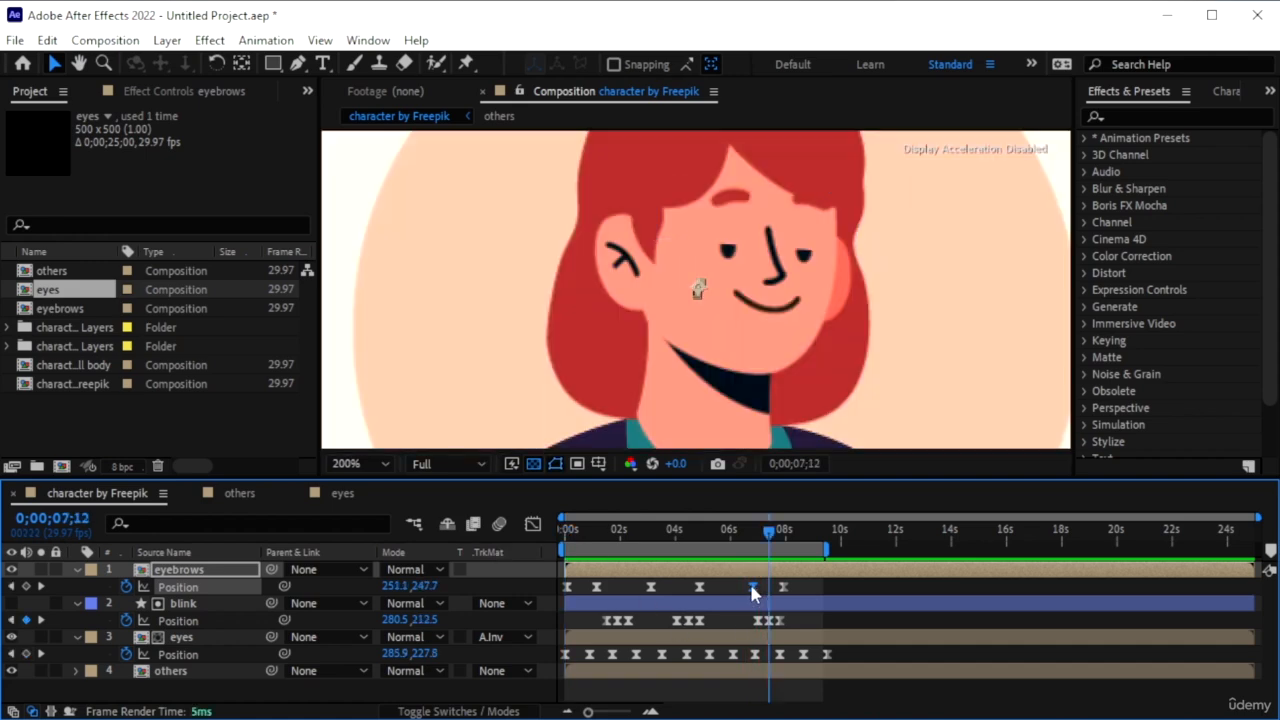
pyautogui.press('Delete')
pyautogui.click(742, 532)
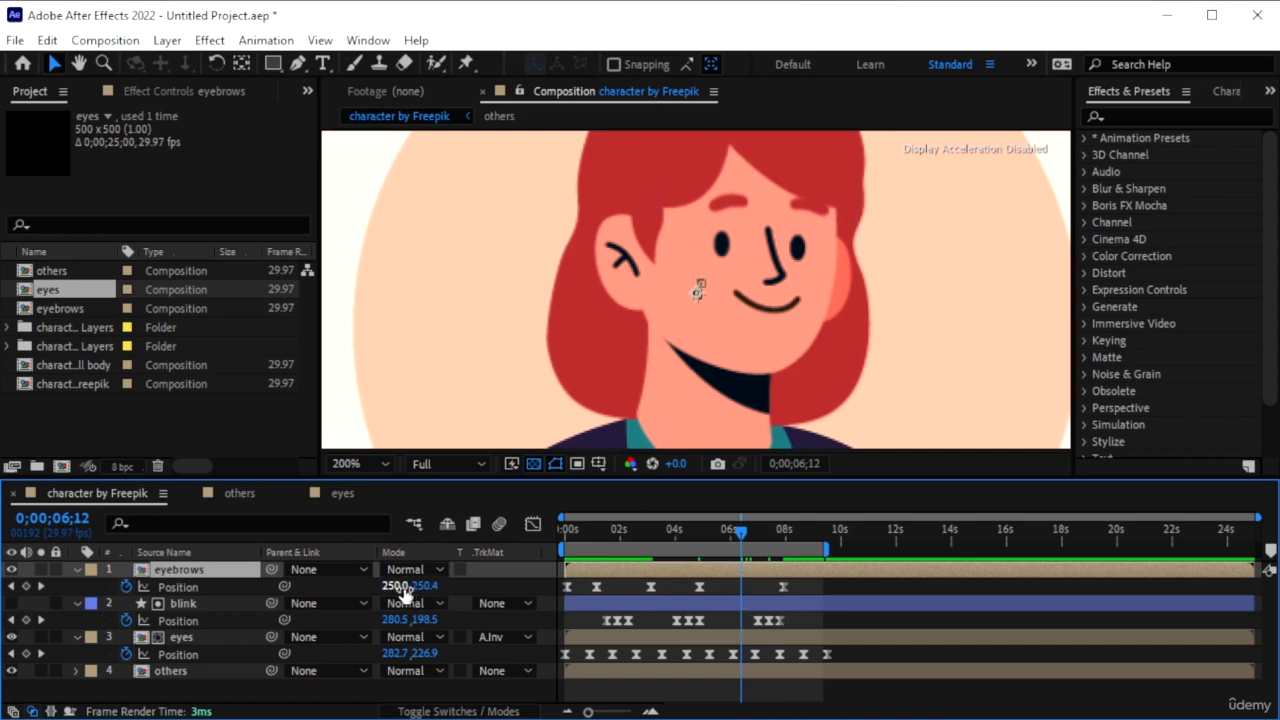
pyautogui.moveTo(404, 592); pyautogui.dragTo(399, 588)
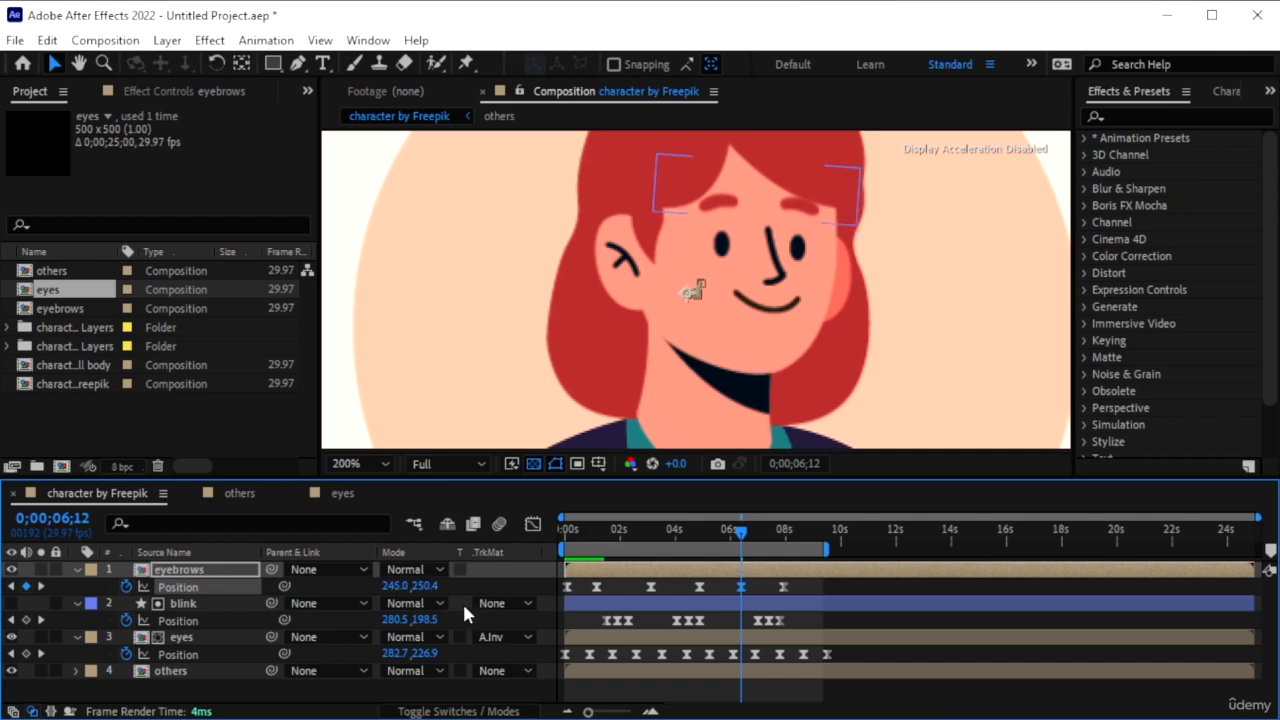
pyautogui.moveTo(741, 535); pyautogui.dragTo(689, 535)
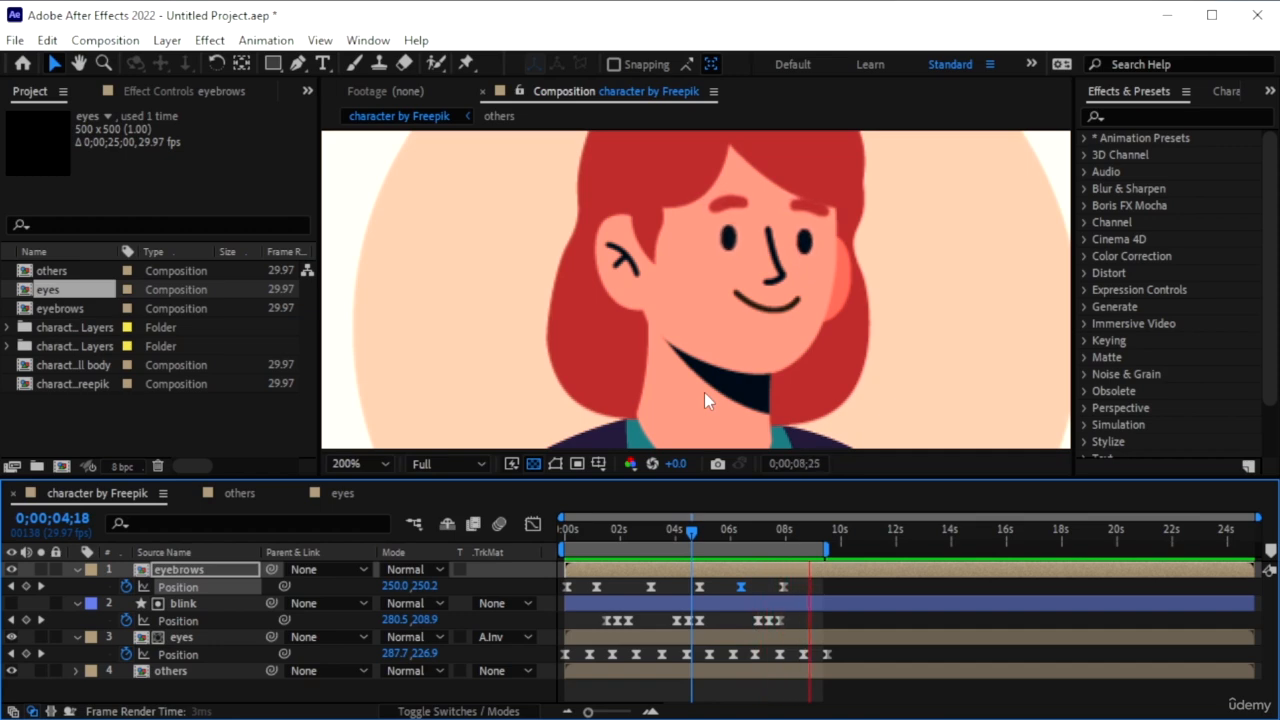
pyautogui.press('space')
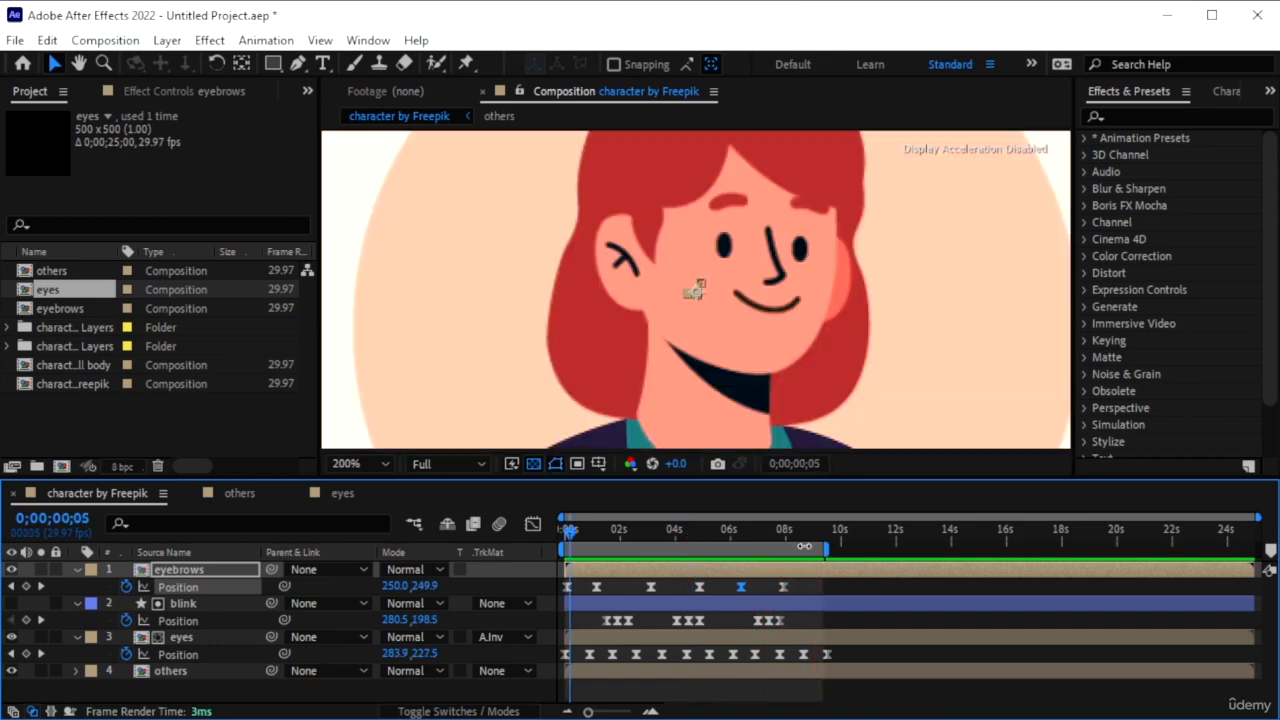
# - Add an eyebrows Position keyframe with a horizontal shift at 0;00;09;10 and preview the whole character
pyautogui.click(822, 530)
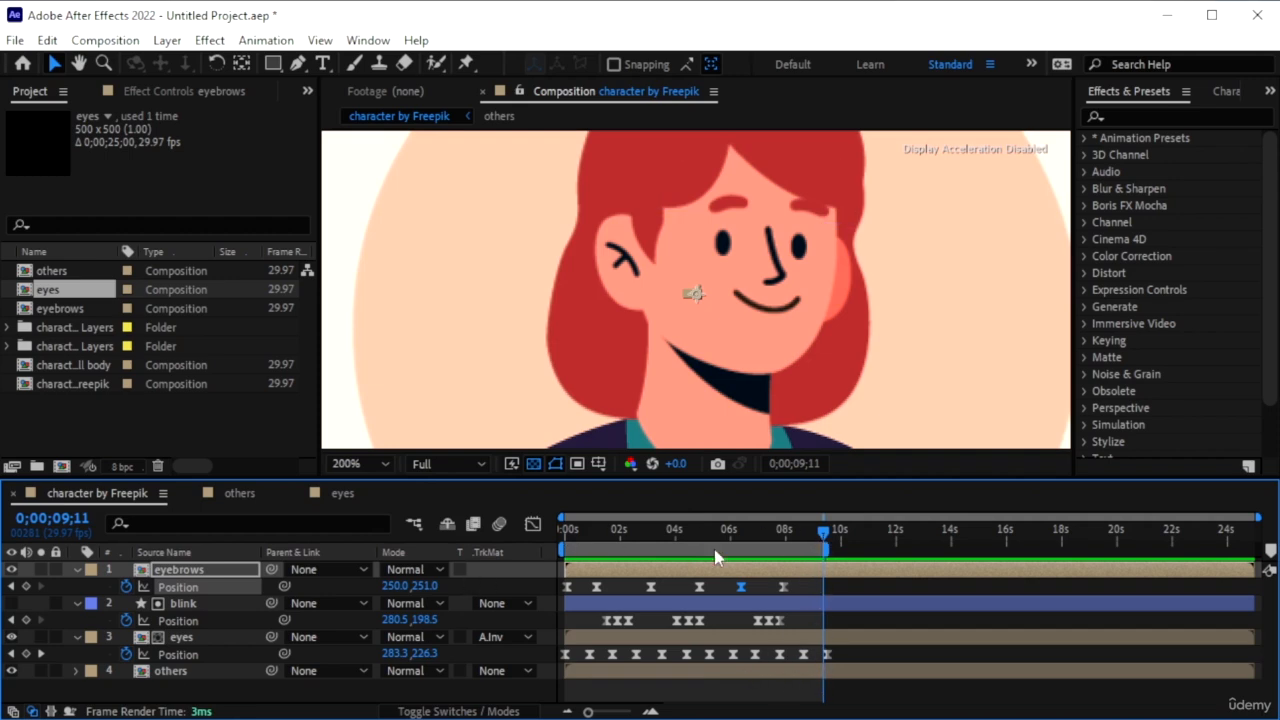
pyautogui.moveTo(813, 537); pyautogui.dragTo(825, 540)
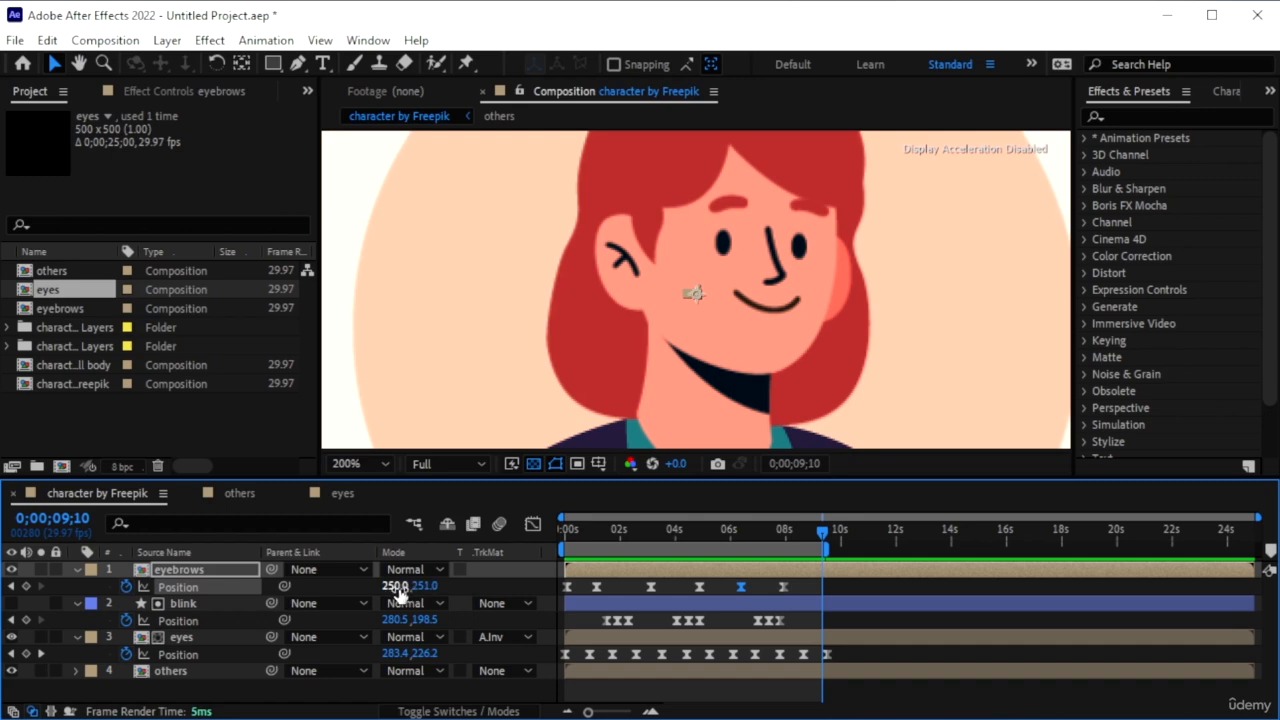
pyautogui.moveTo(394, 586); pyautogui.dragTo(421, 588)
pyautogui.press('space')
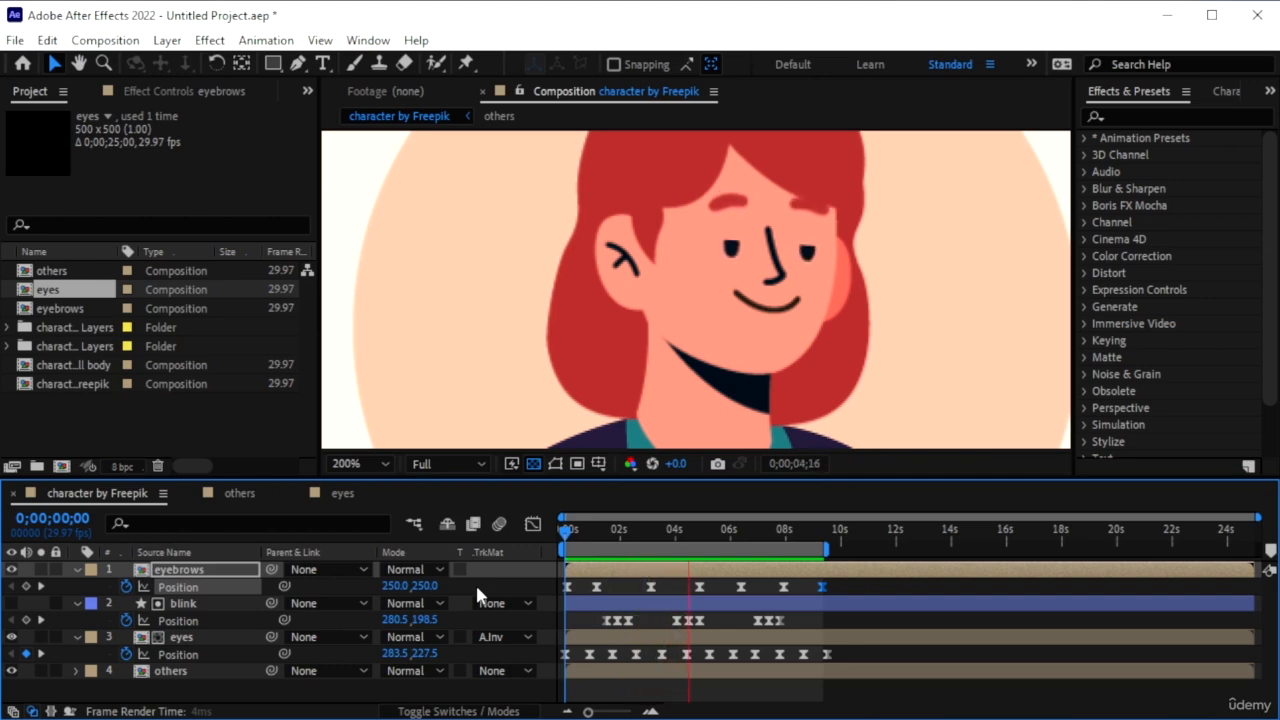
pyautogui.scroll(-2, 741, 368)
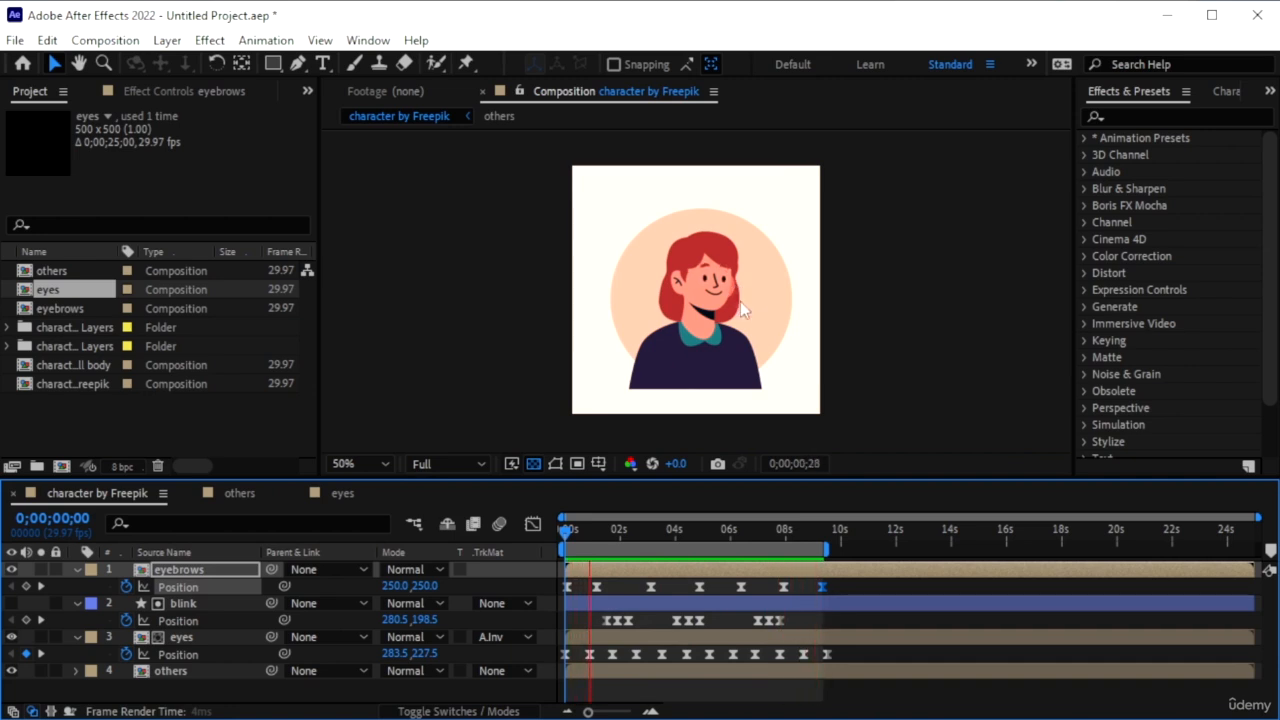
pyautogui.press('space')
# - Replace the eyebrows Position keyframe near 1 second with one at 0;00;01;10 set to 250, 249.3, and return to the start
pyautogui.moveTo(591, 538)
pyautogui.mouseDown()
pyautogui.moveTo(652, 553)
pyautogui.moveTo(601, 549)
pyautogui.mouseUp()
pyautogui.click(605, 586)
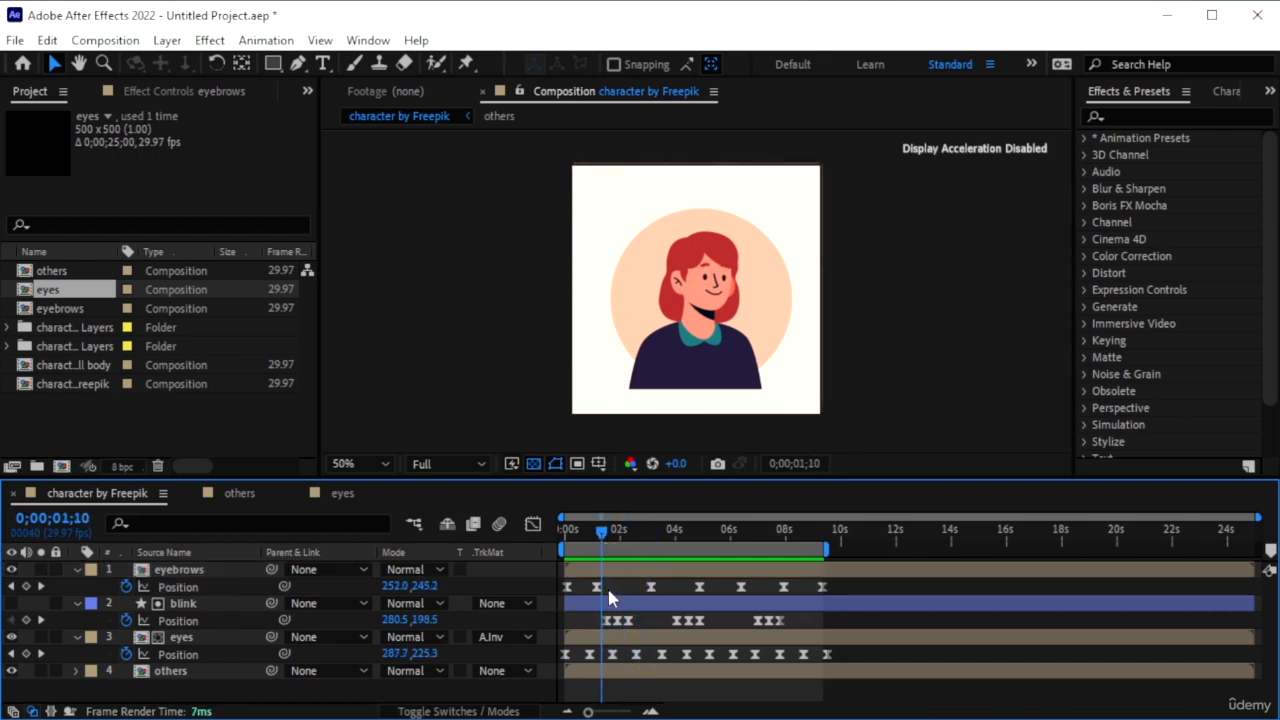
pyautogui.click(597, 586)
pyautogui.press('Delete')
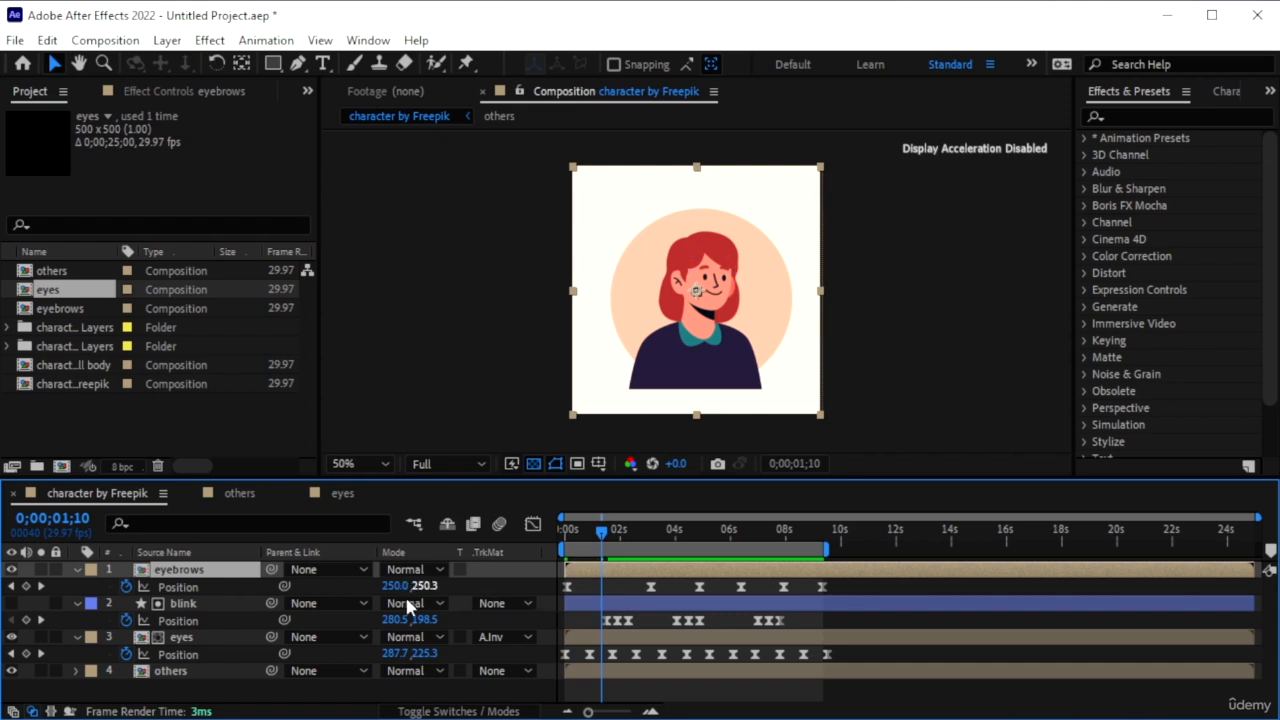
pyautogui.moveTo(430, 590); pyautogui.dragTo(427, 587)
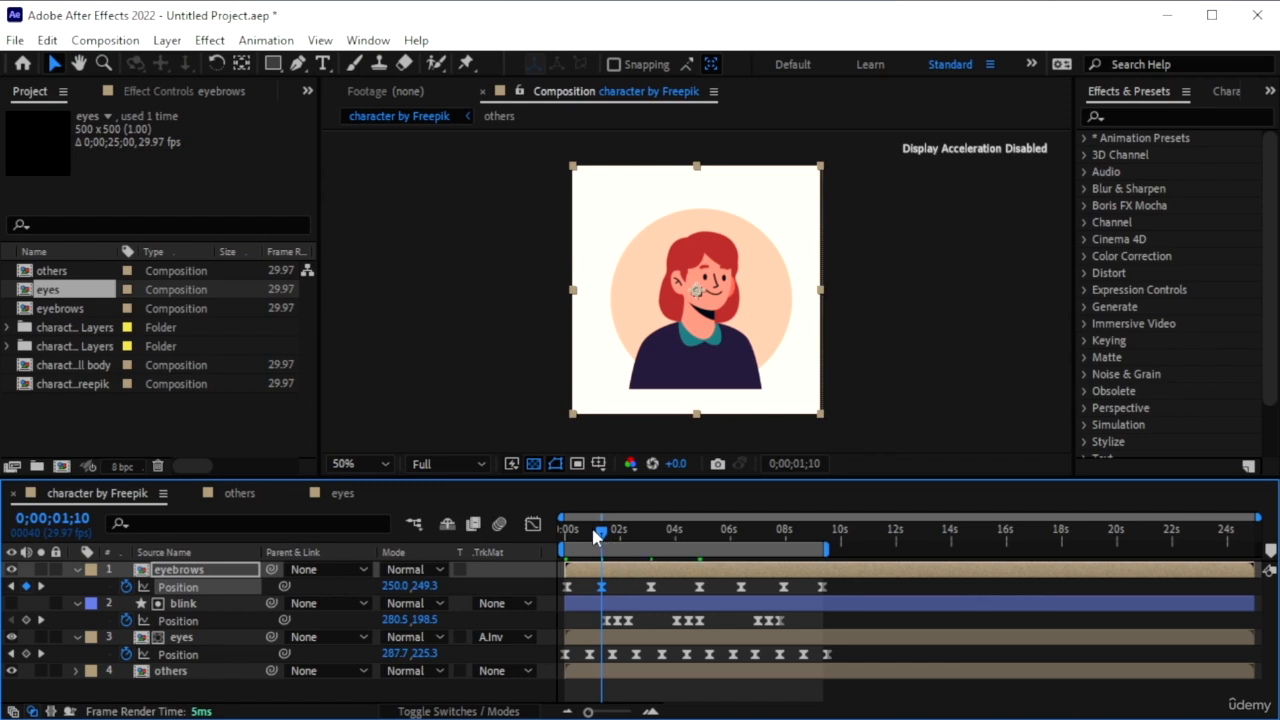
pyautogui.moveTo(594, 533); pyautogui.dragTo(533, 535)
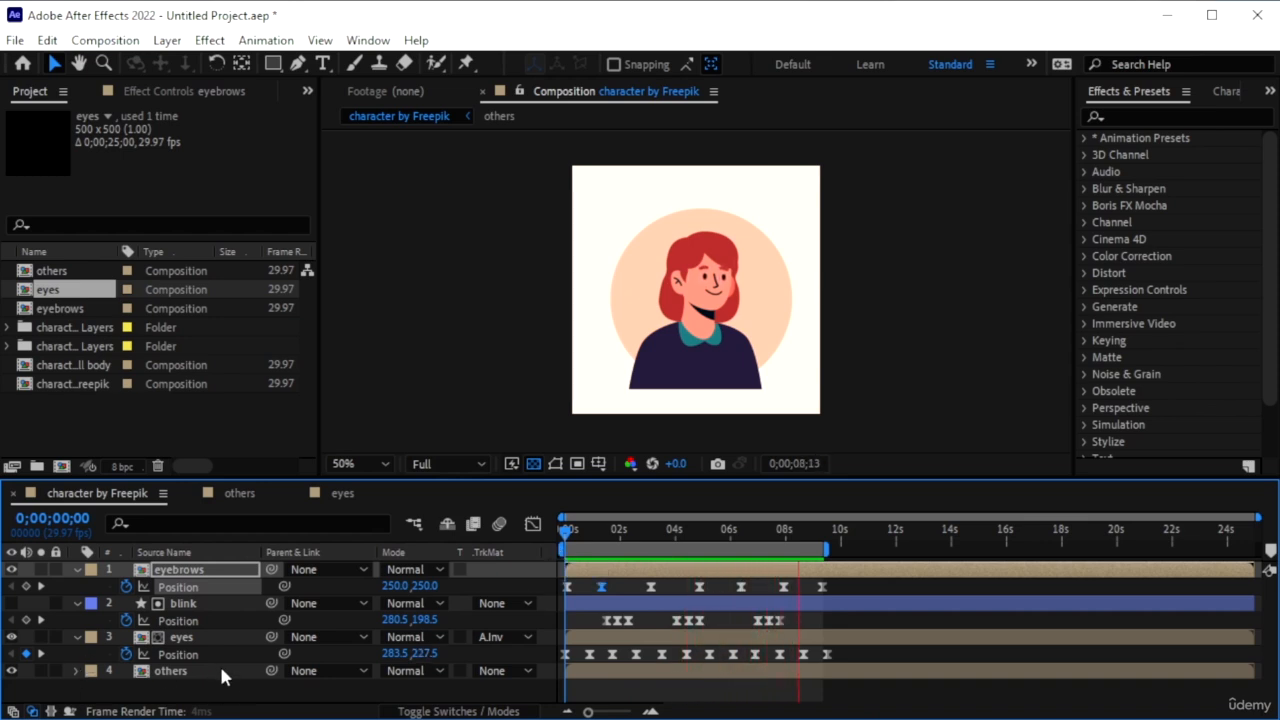
# - Collapse the keyframed properties of all layers and deselect the layers
pyautogui.hotkey('ctrl', 'a')
pyautogui.press('u')
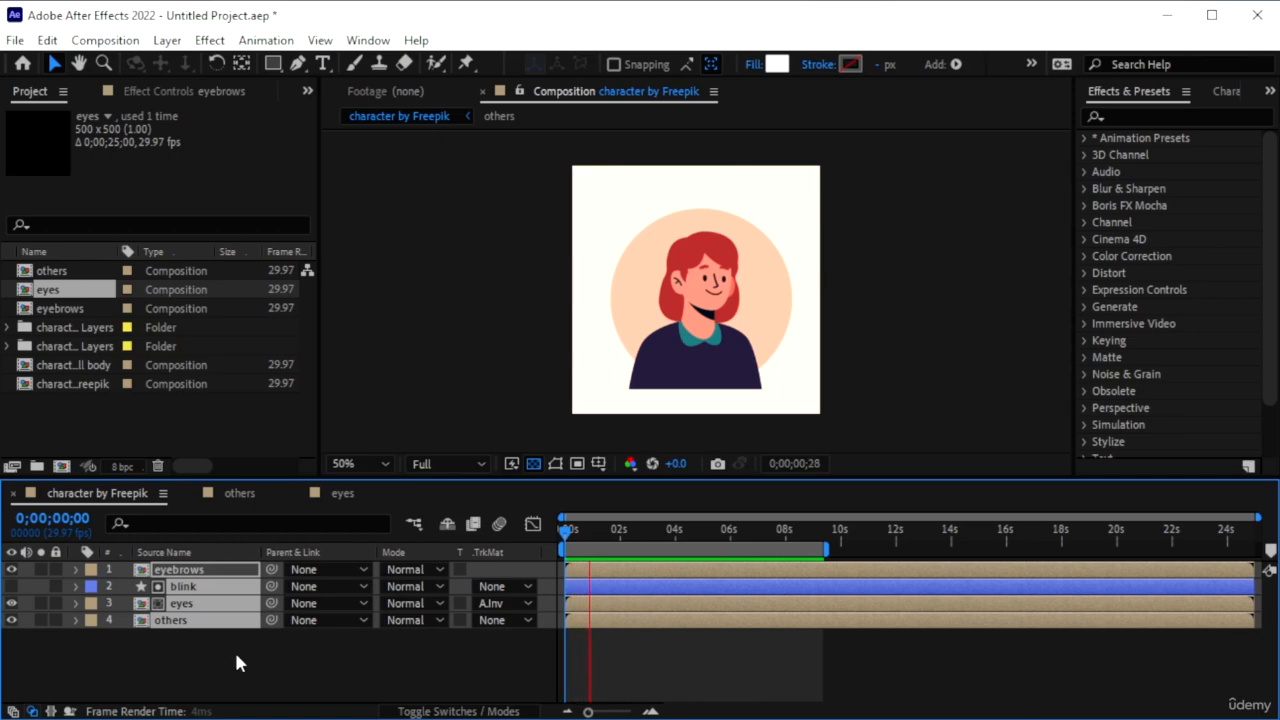
pyautogui.click(268, 670)
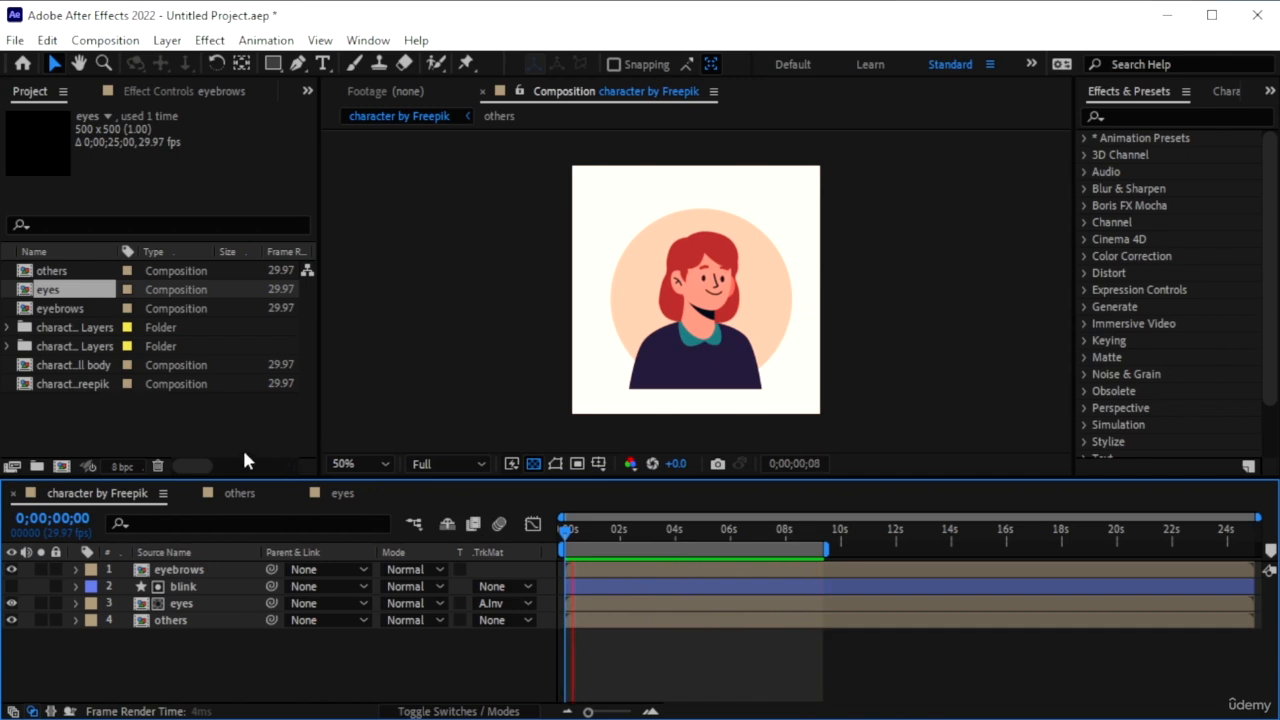
# - Open the character by Freepik full body composition from the project
pyautogui.click(145, 431)
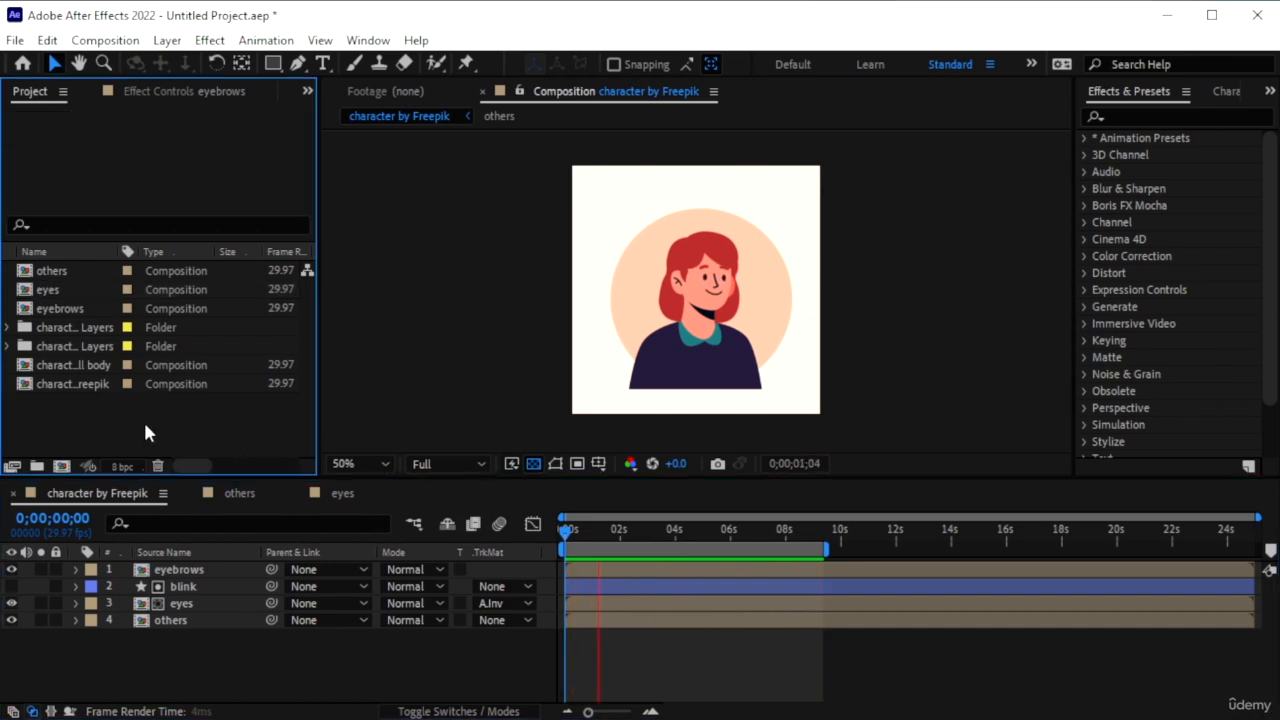
pyautogui.click(86, 386)
pyautogui.click(72, 366)
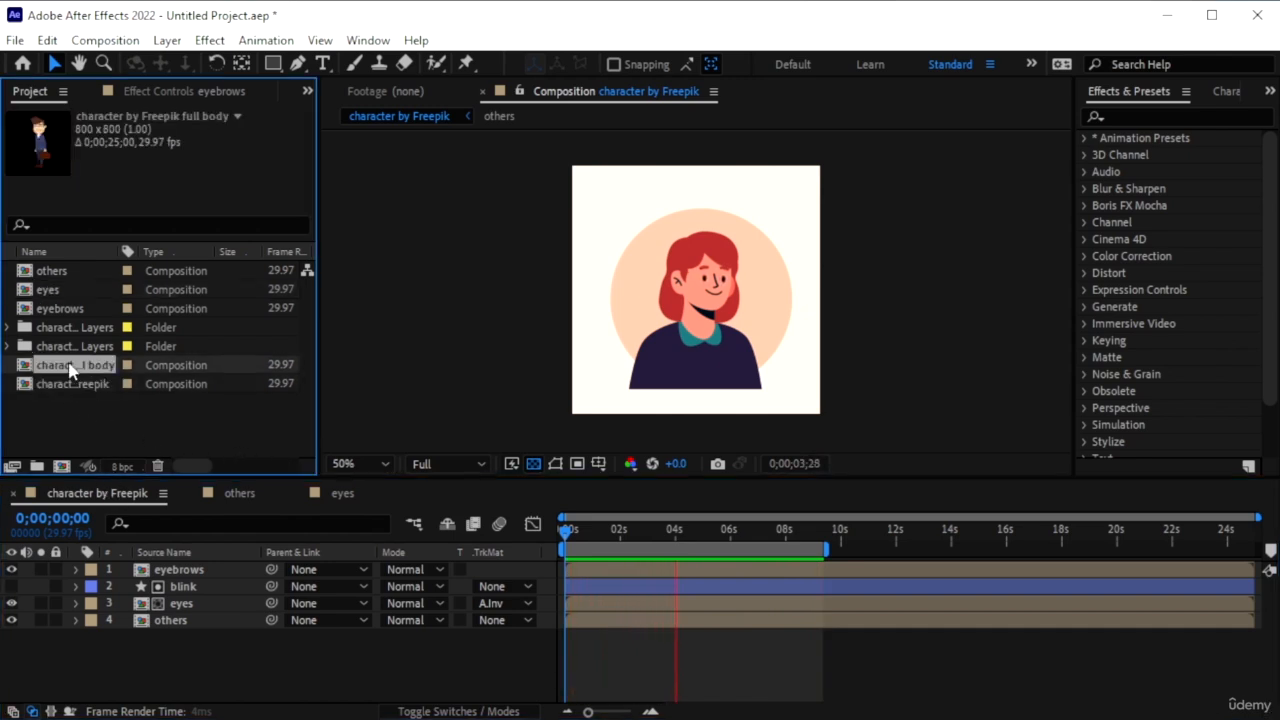
pyautogui.doubleClick(71, 367)
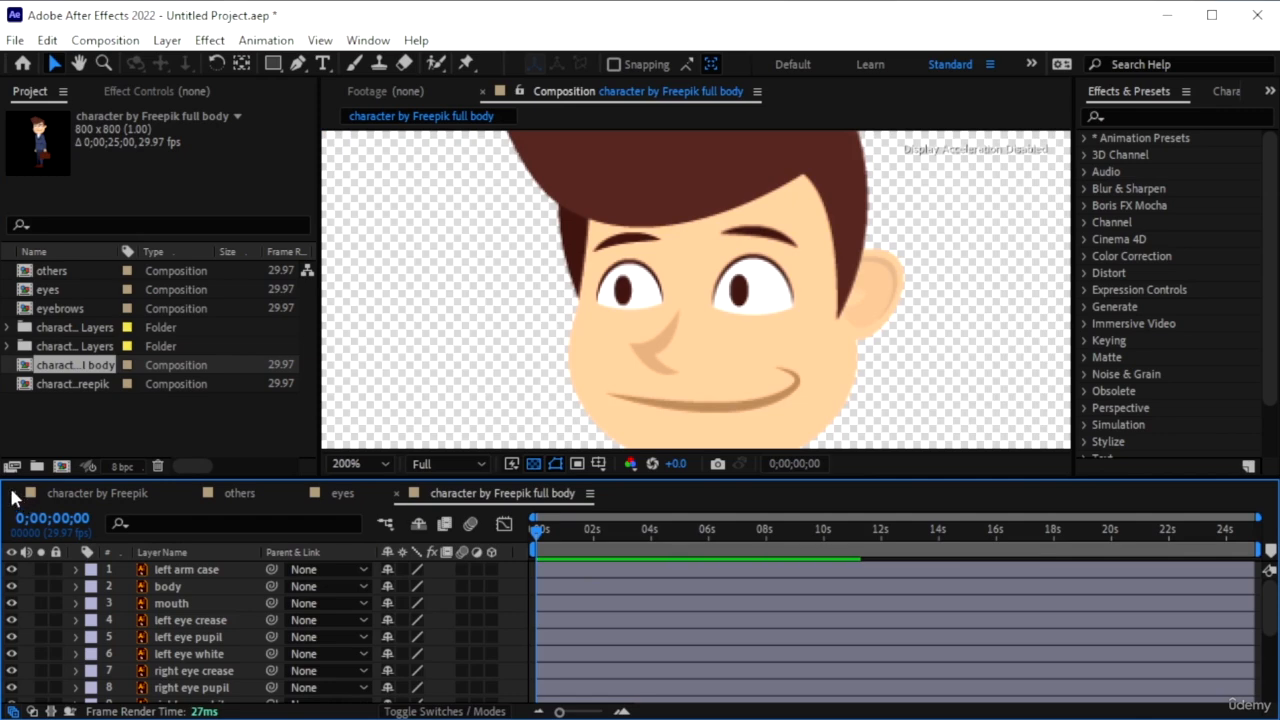
# - Close the character by Freepik, others and eyes timelines, and fit the full body composition in the viewer up to 100%
pyautogui.click(13, 493)
pyautogui.click(13, 493)
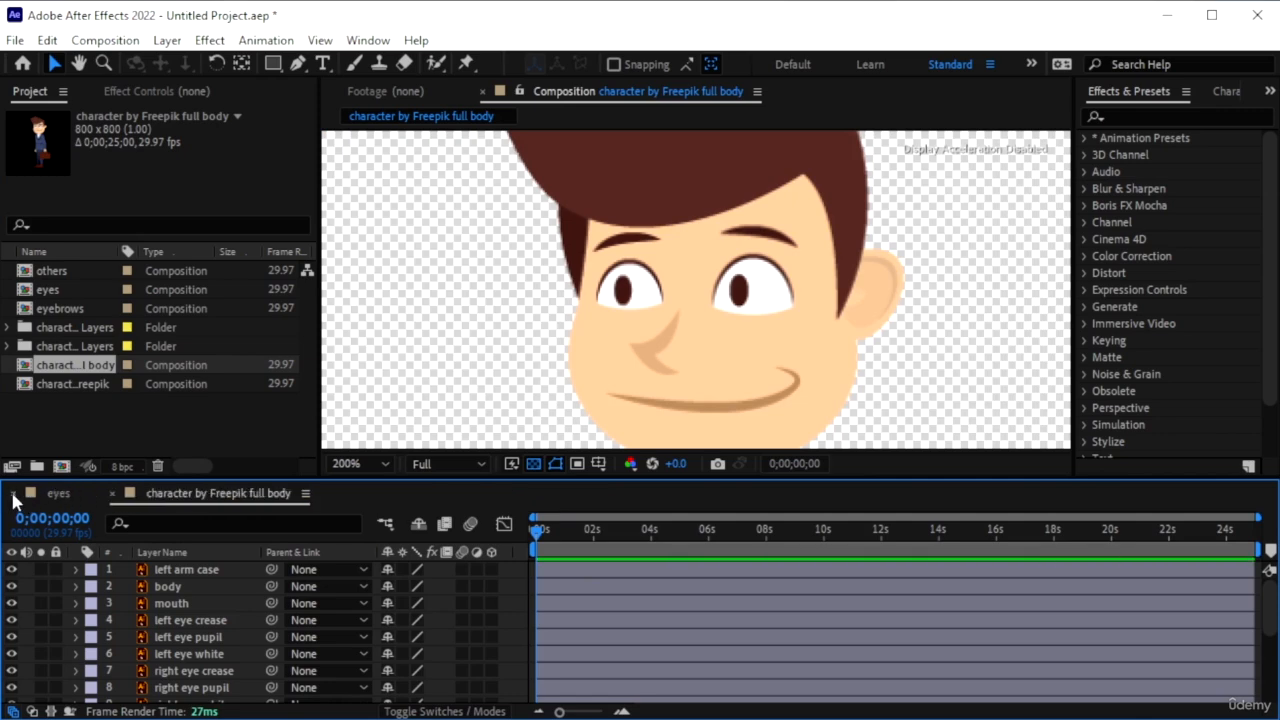
pyautogui.click(13, 493)
pyautogui.click(352, 463)
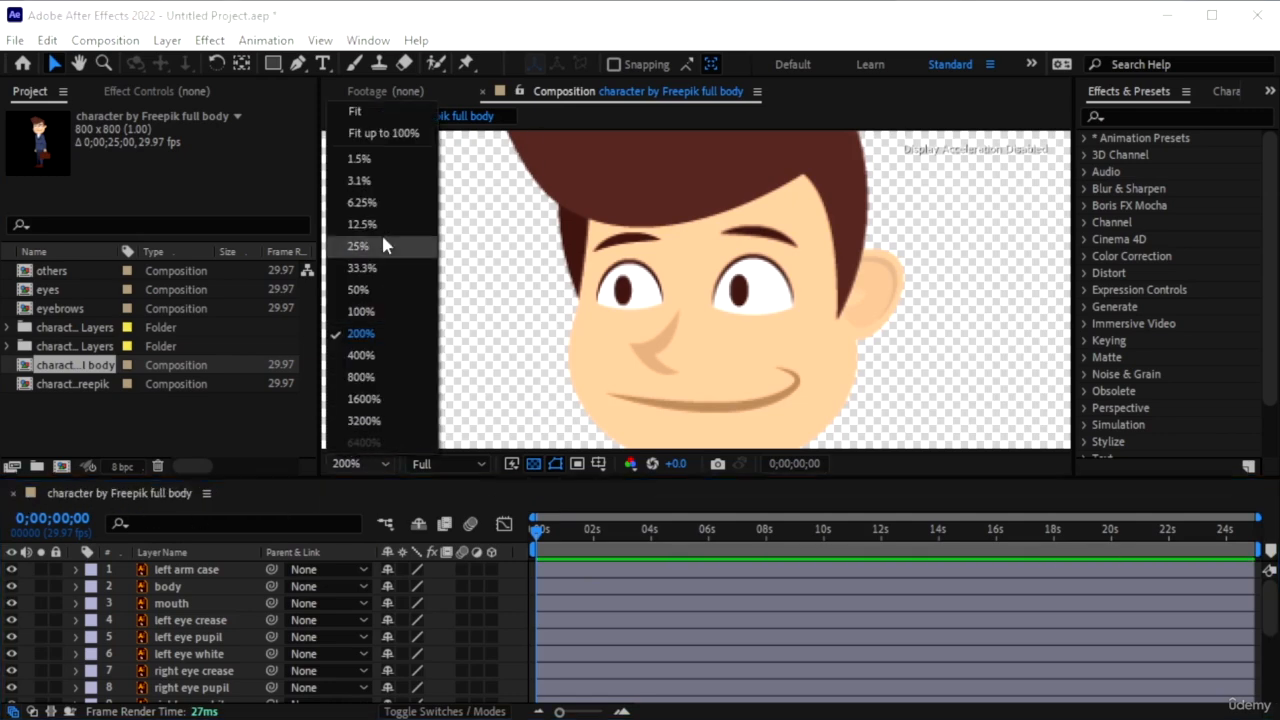
pyautogui.click(376, 133)
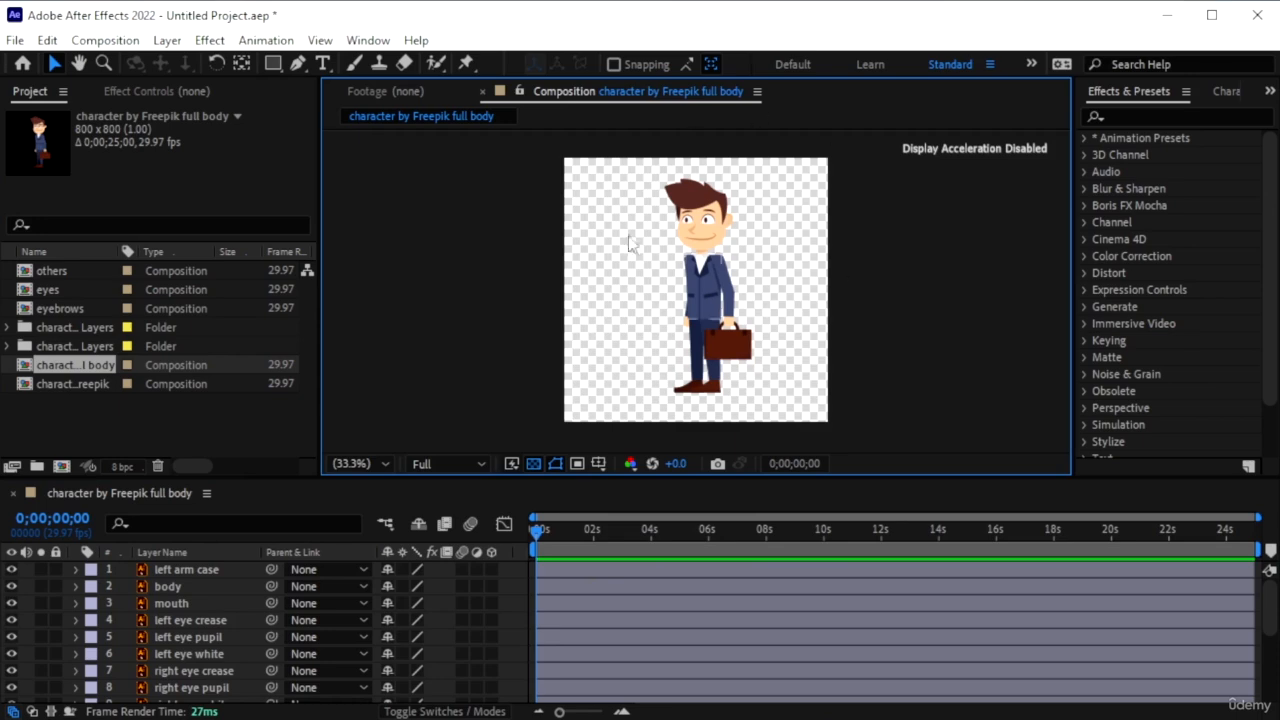